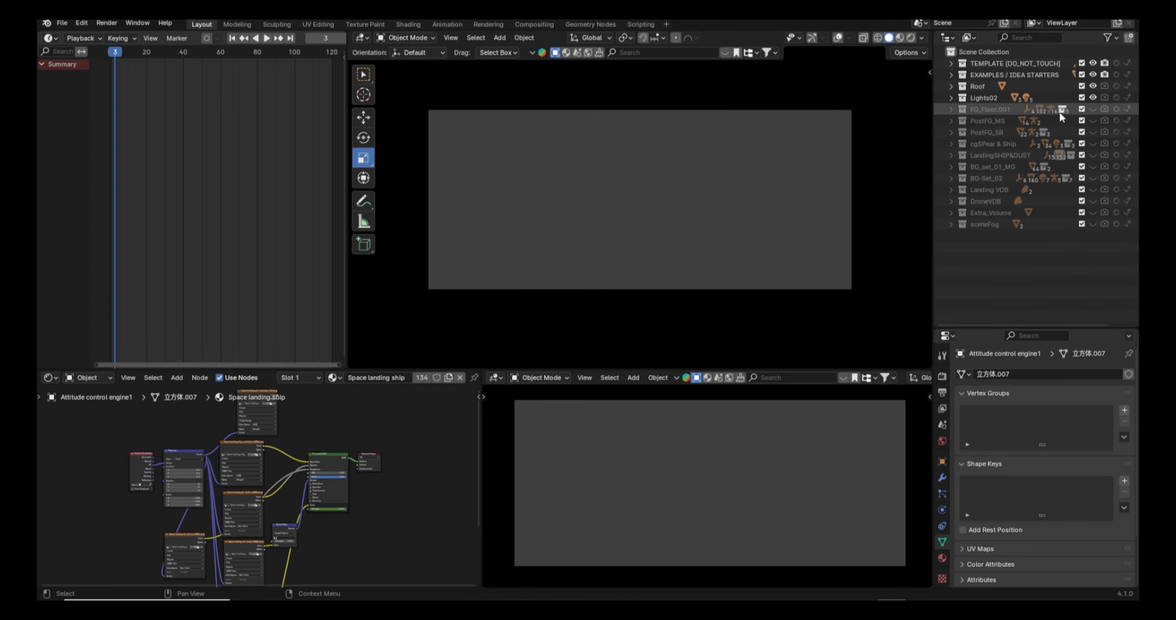
Show the FG_Floor.001 collection in the viewport and frame its helicopter drone up close
{"action": "left_click", "coordinate": [1094, 109]}
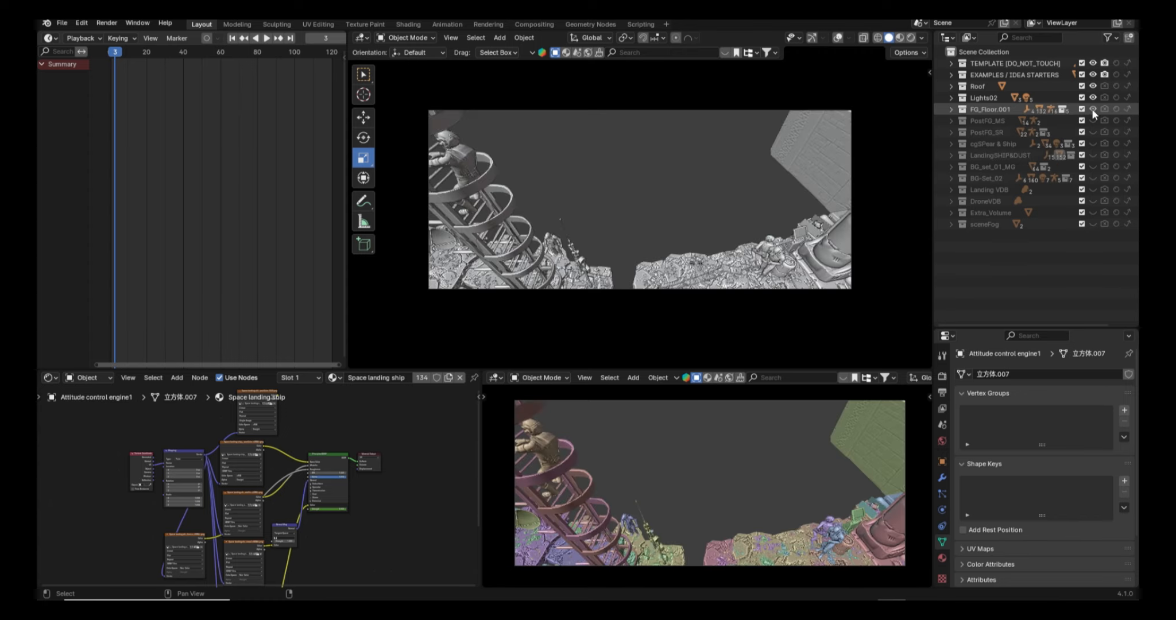
{"action": "left_click", "coordinate": [691, 261]}
{"action": "key", "text": "KP_Decimal"}
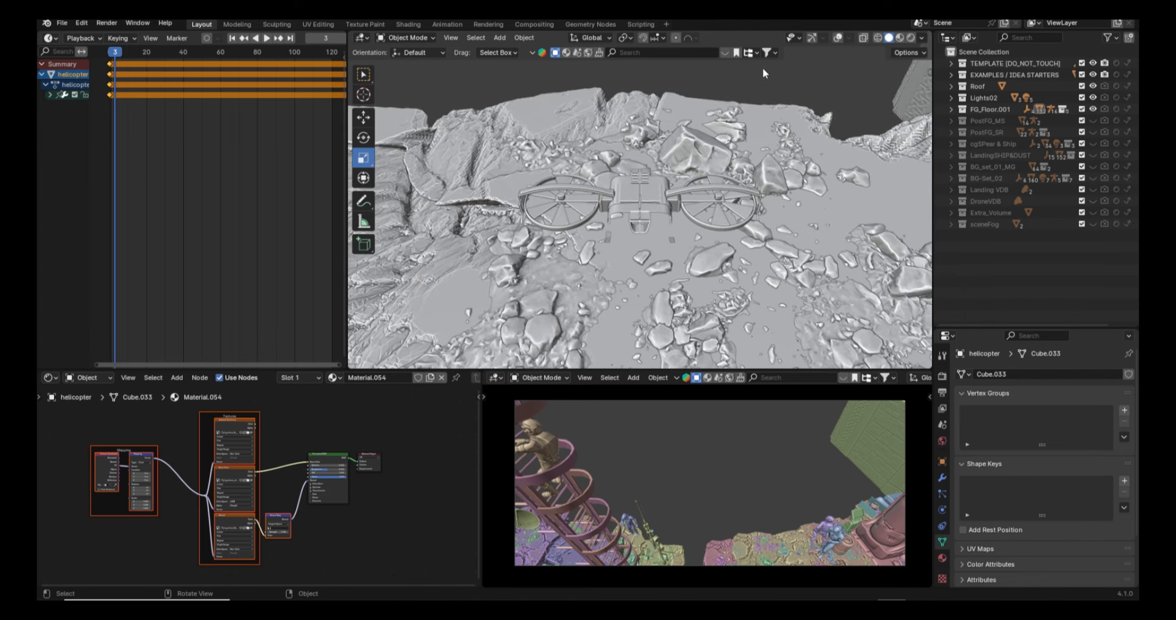
Turn on the main viewport's overlays and gizmos, and frame the Lost temple asset.002 ground piece
{"action": "left_click", "coordinate": [838, 38]}
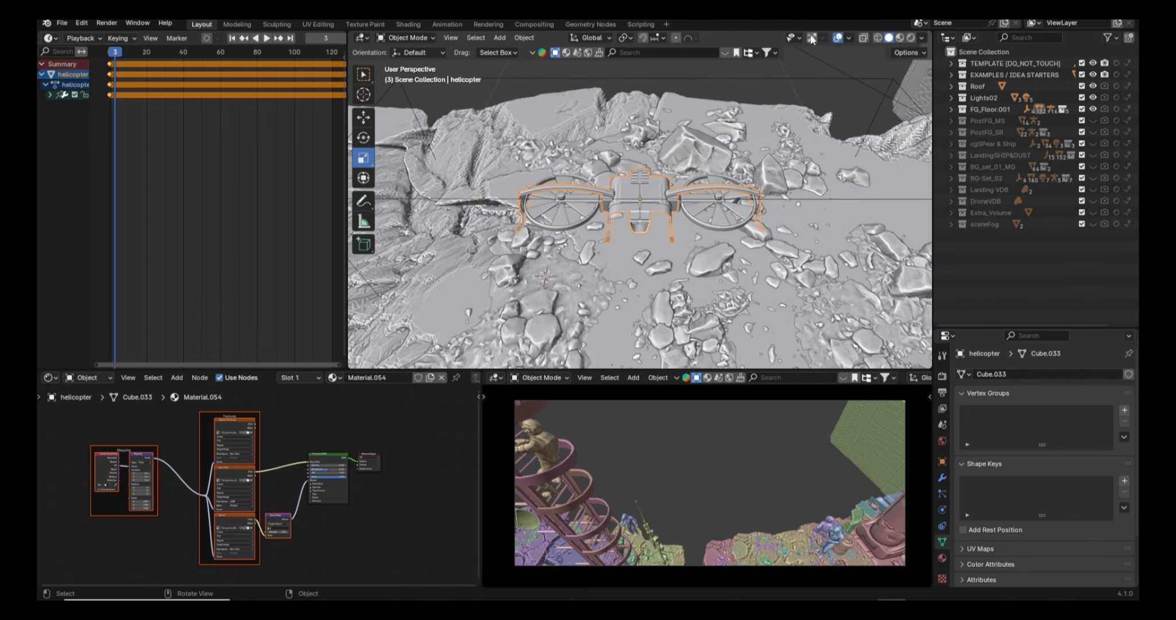
{"action": "left_click", "coordinate": [812, 37]}
{"action": "middle_click_drag", "start_coordinate": [764, 144], "coordinate": [538, 201]}
{"action": "left_click", "coordinate": [588, 277]}
{"action": "scroll", "coordinate": [588, 277], "scroll_direction": "down", "scroll_amount": 10}
{"action": "key", "text": "KP_Decimal"}
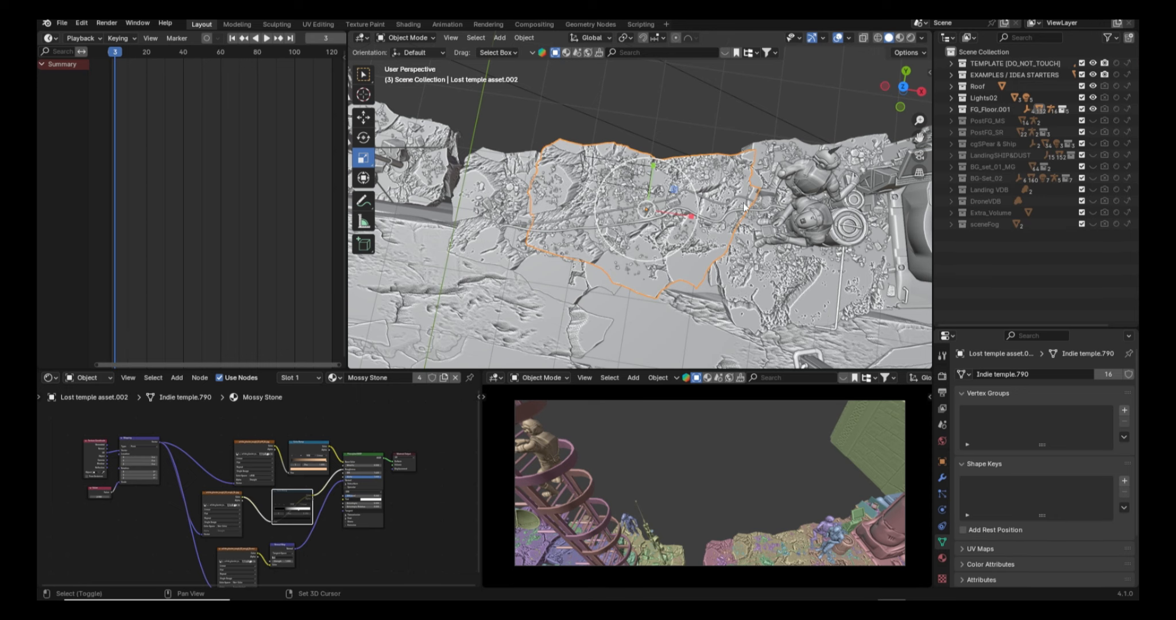
Examine the rocky foreground ground pieces and the props around the spiral ladder tower from several angles
{"action": "middle_click_drag", "start_coordinate": [744, 207], "coordinate": [554, 259], "text": "shift"}
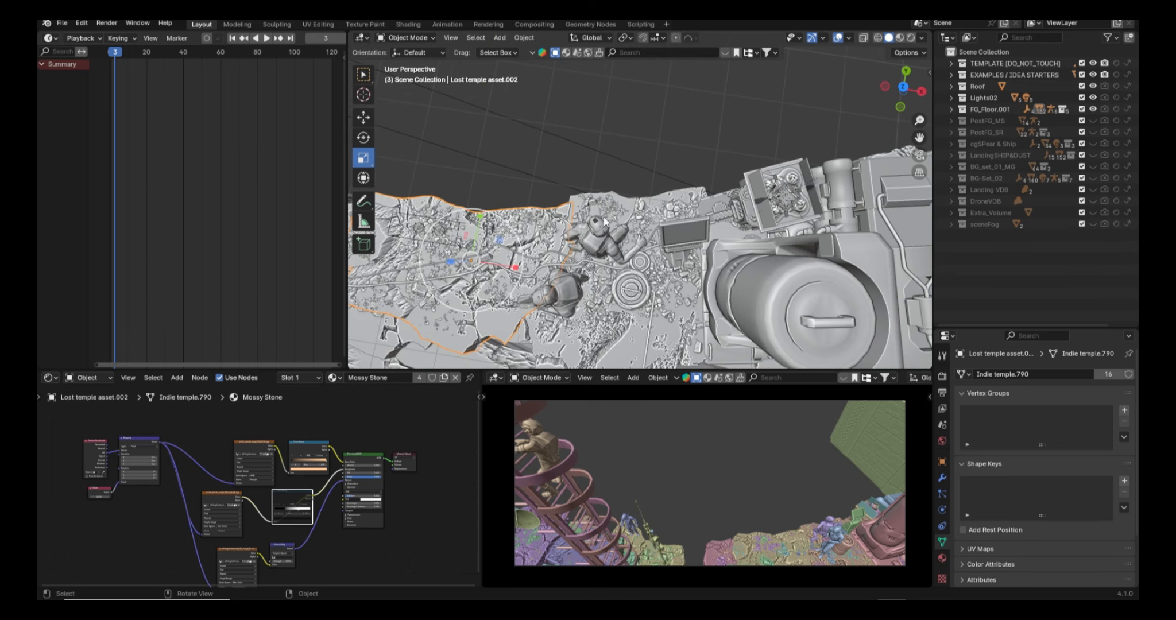
{"action": "mouse_move", "coordinate": [667, 253]}
{"action": "middle_mouse_down"}
{"action": "mouse_move", "coordinate": [593, 250]}
{"action": "mouse_move", "coordinate": [543, 273]}
{"action": "mouse_move", "coordinate": [727, 202]}
{"action": "mouse_move", "coordinate": [631, 309]}
{"action": "mouse_move", "coordinate": [657, 244]}
{"action": "middle_mouse_up"}
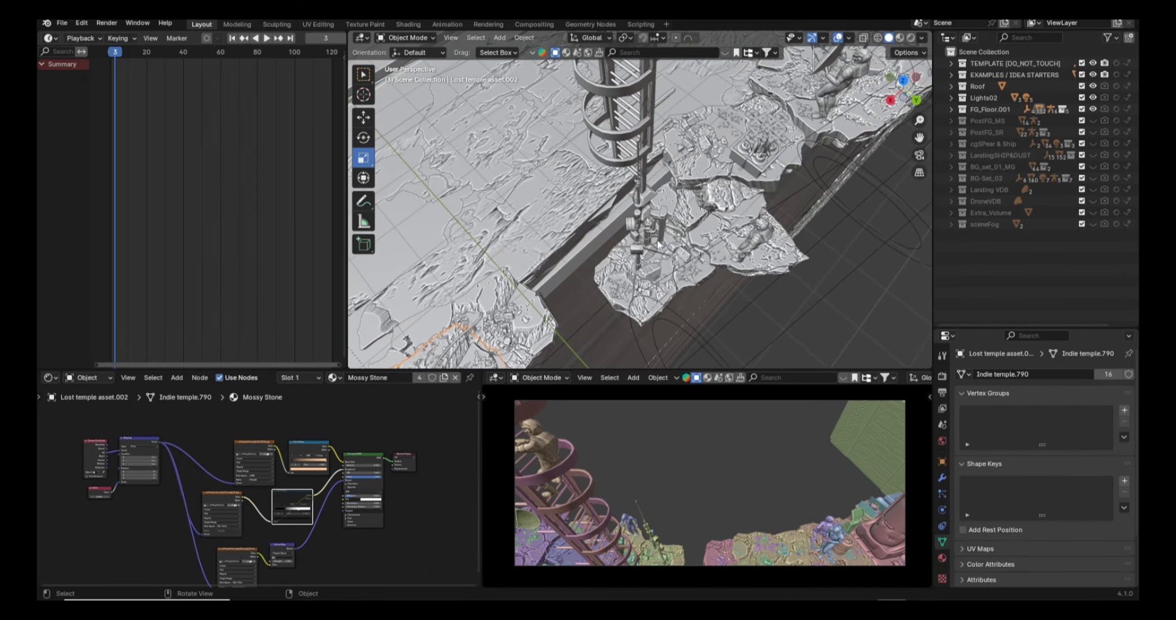
{"action": "left_click", "coordinate": [697, 174]}
{"action": "key", "text": "KP_Decimal"}
{"action": "left_click", "coordinate": [751, 213]}
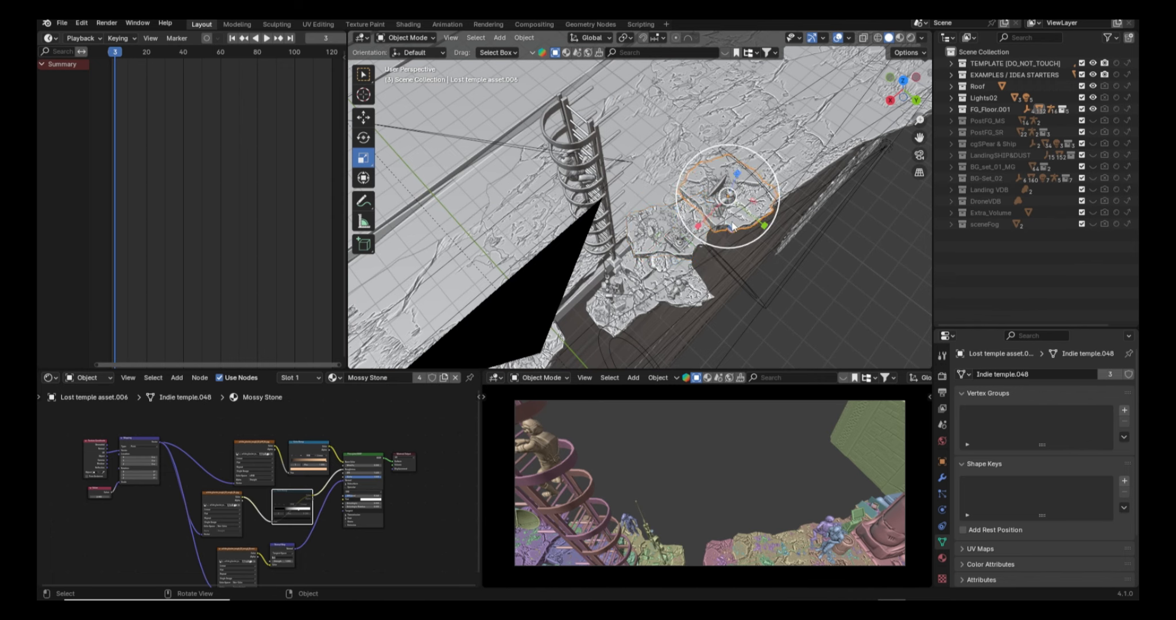
{"action": "middle_click_drag", "start_coordinate": [673, 225], "coordinate": [689, 182], "text": "shift"}
{"action": "scroll", "coordinate": [688, 180], "scroll_direction": "up", "scroll_amount": 4}
{"action": "scroll", "coordinate": [688, 181], "scroll_direction": "up", "scroll_amount": 3}
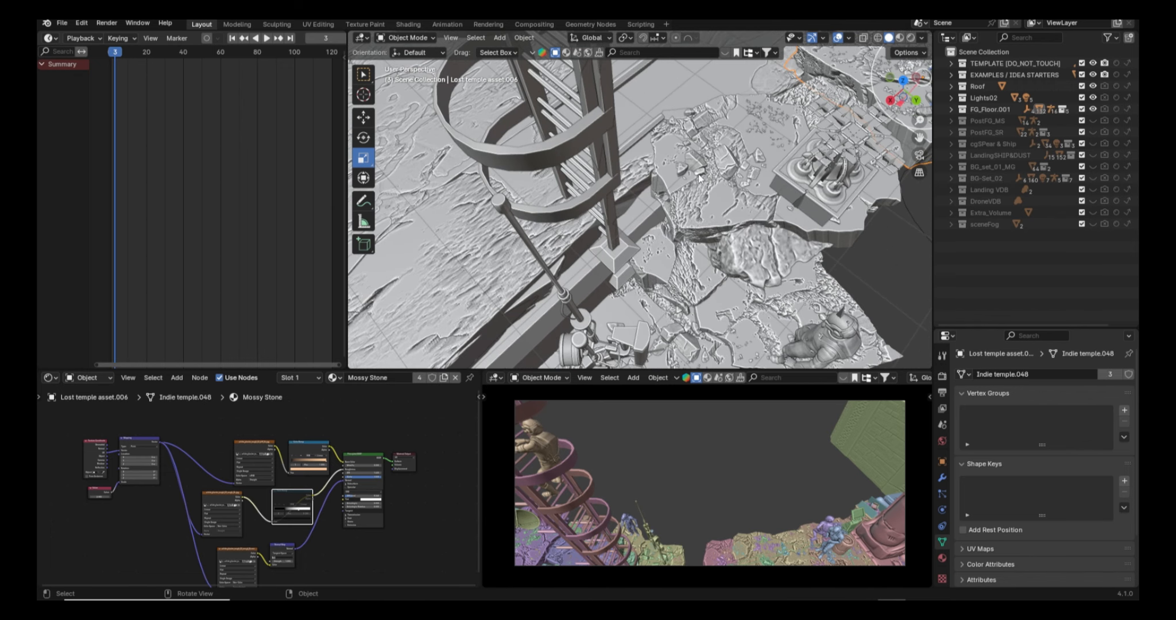
{"action": "middle_click_drag", "start_coordinate": [683, 175], "coordinate": [754, 177]}
{"action": "key", "text": "KP_Decimal"}
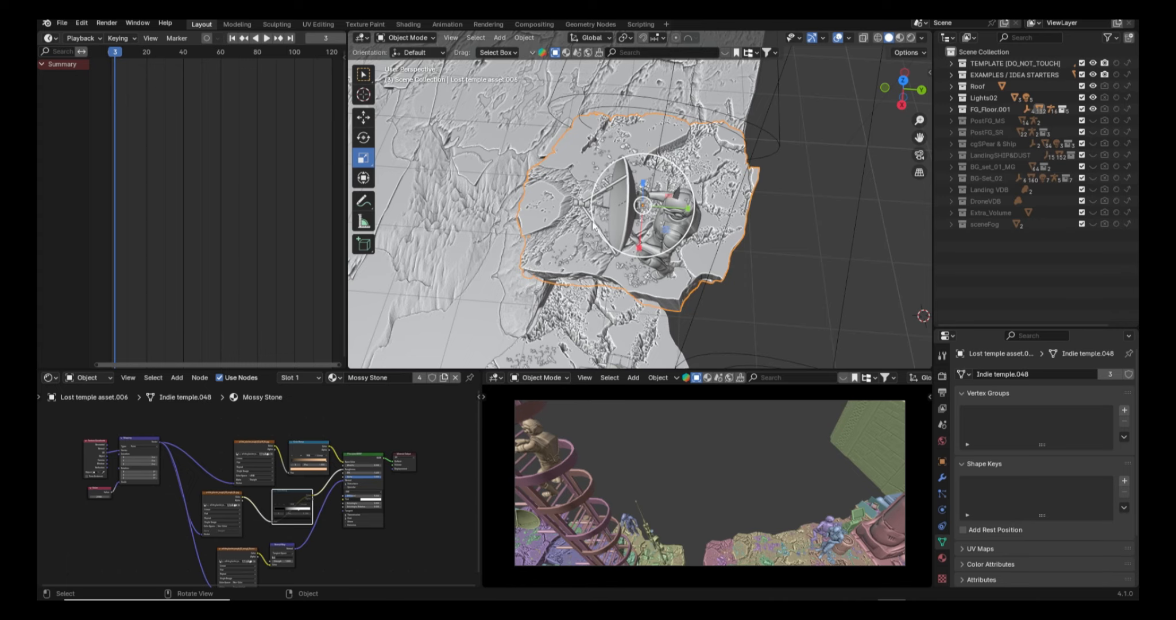
{"action": "middle_click_drag", "start_coordinate": [630, 237], "coordinate": [745, 232]}
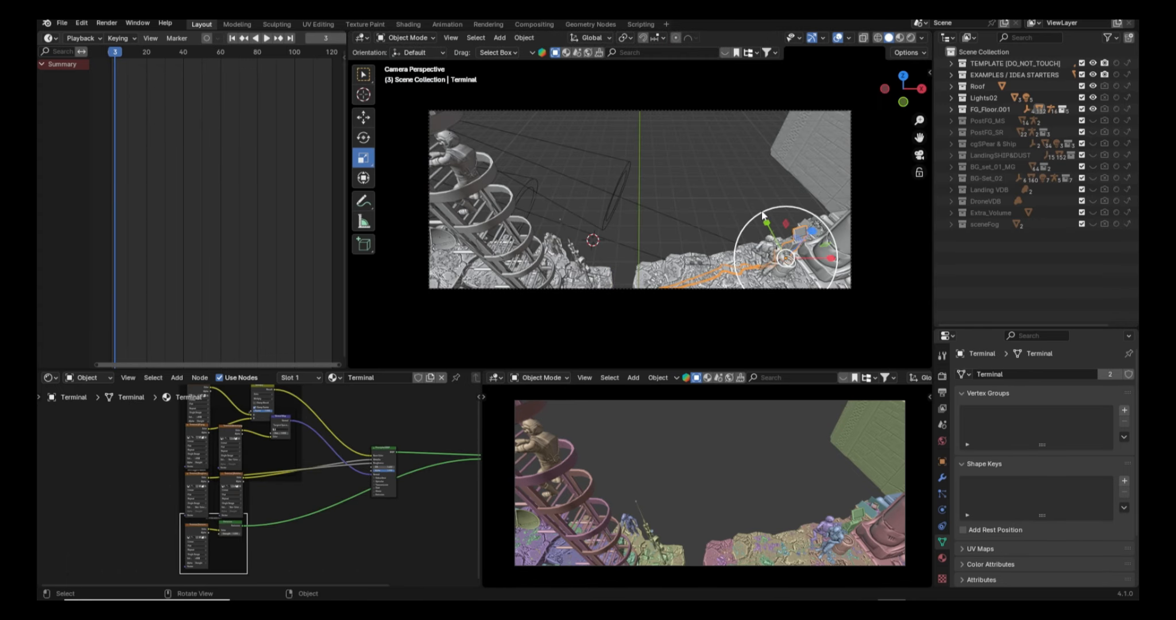
Inspect the two astronaut figures beside the barrel and terminal, and the rocky ground around them
{"action": "middle_click_drag", "start_coordinate": [763, 215], "coordinate": [678, 233]}
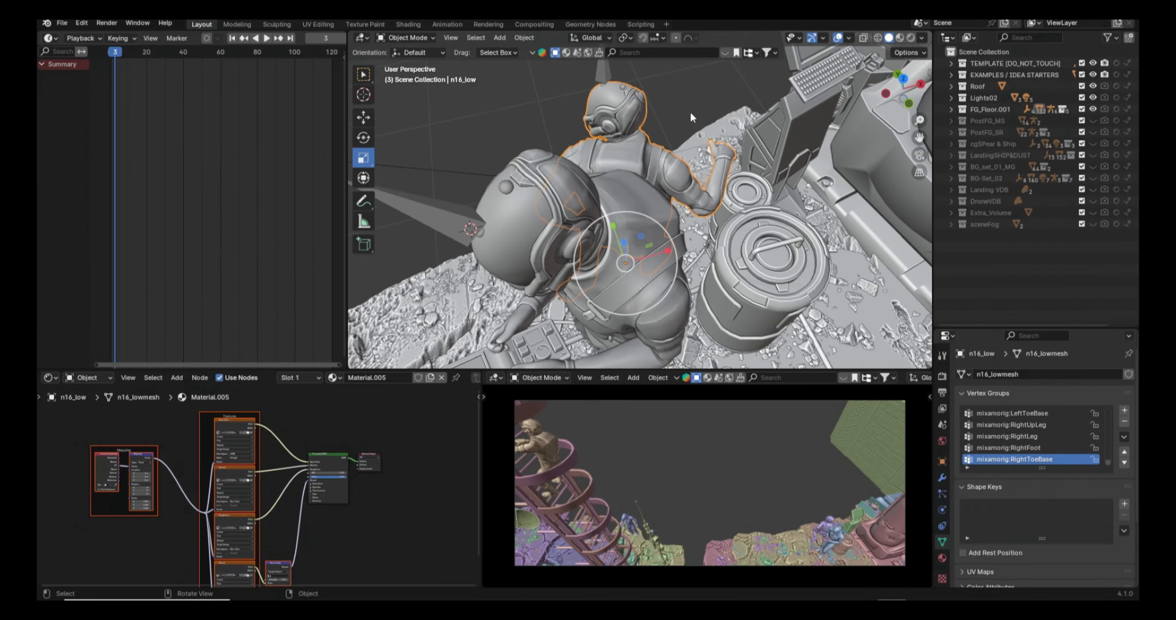
{"action": "left_click", "coordinate": [659, 123]}
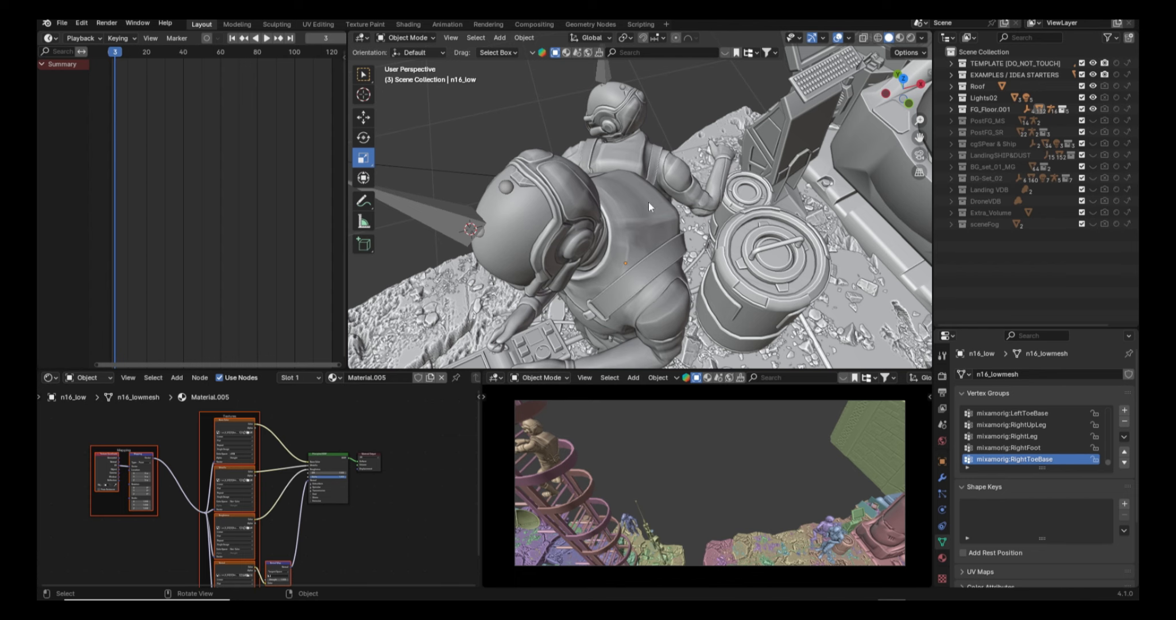
{"action": "middle_click_drag", "start_coordinate": [691, 216], "coordinate": [671, 205]}
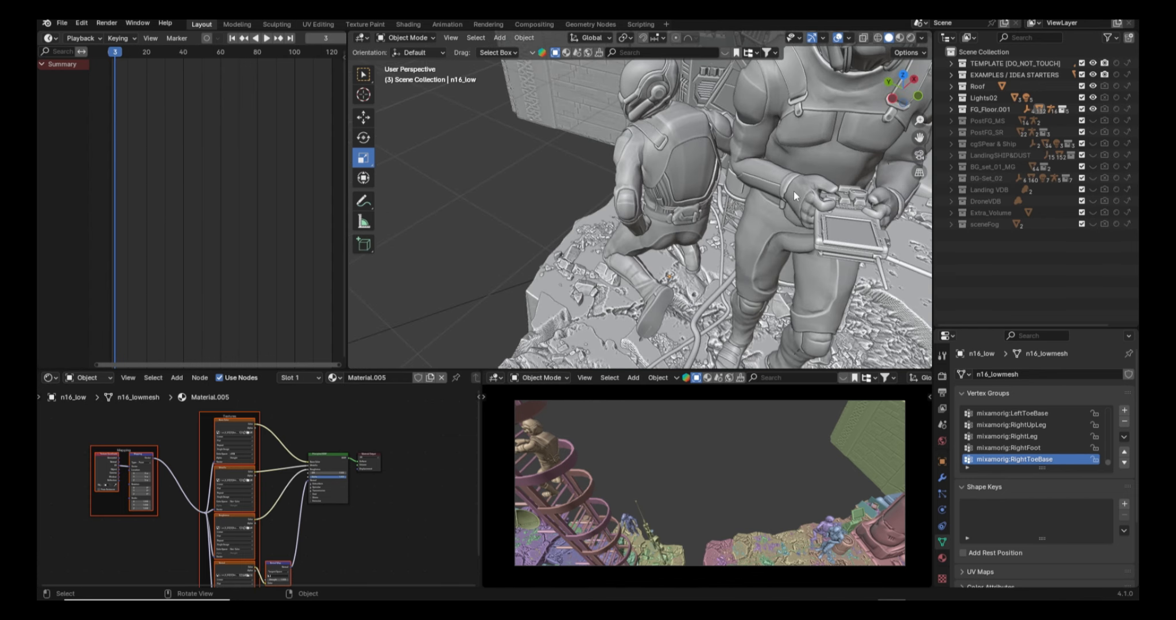
{"action": "middle_click_drag", "start_coordinate": [795, 195], "coordinate": [661, 260]}
{"action": "scroll", "coordinate": [713, 279], "scroll_direction": "down", "scroll_amount": 2}
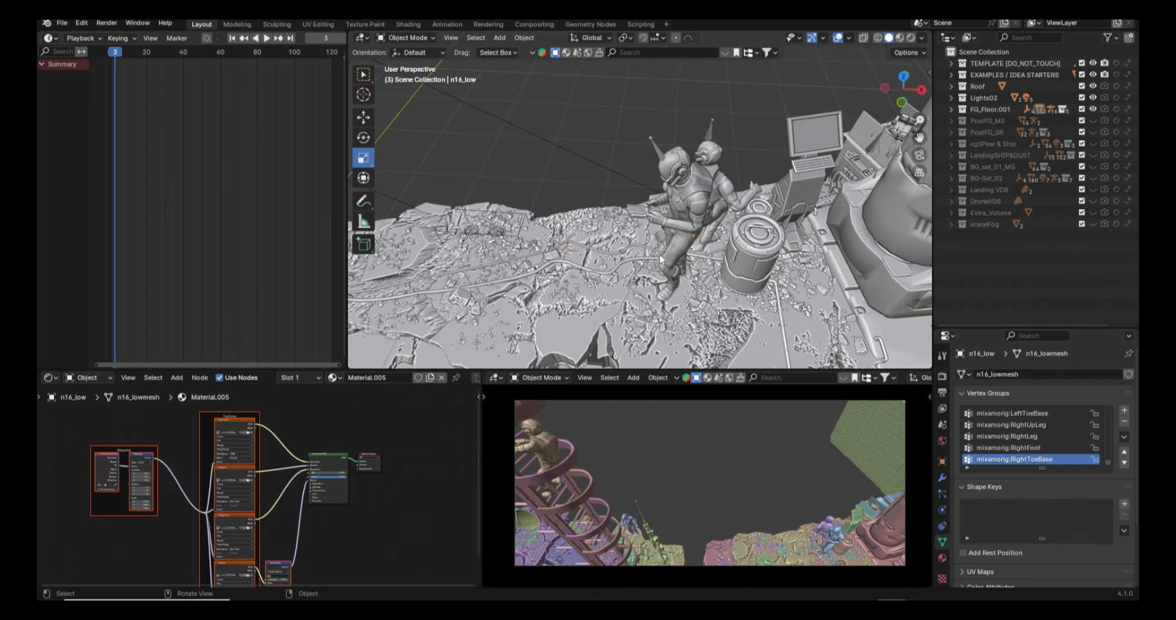
{"action": "scroll", "coordinate": [587, 255], "scroll_direction": "up", "scroll_amount": 8}
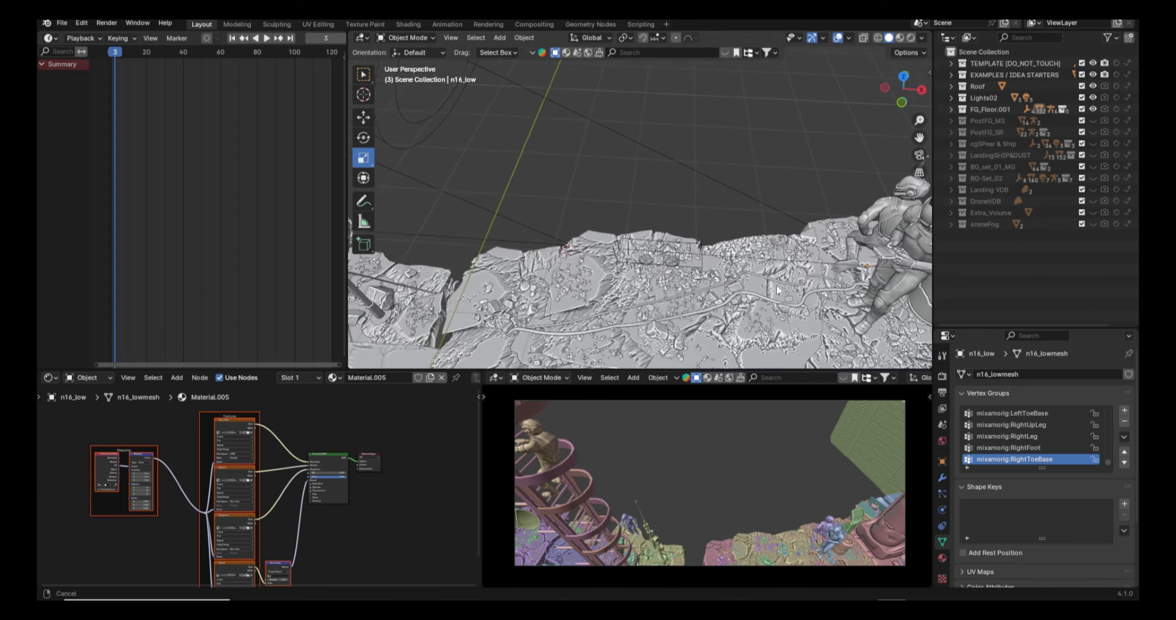
{"action": "scroll", "coordinate": [711, 275], "scroll_direction": "down", "scroll_amount": 5}
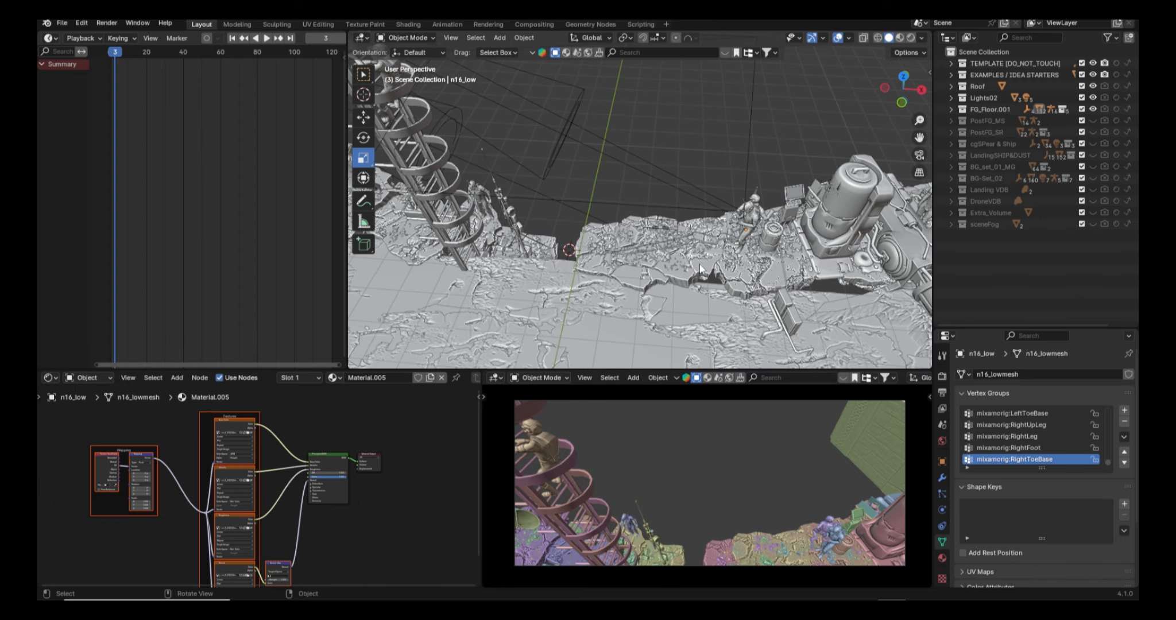
Select the astronaut on the ladder tower and play the animation through the scene camera to frame 45
{"action": "scroll", "coordinate": [477, 185], "scroll_direction": "down", "scroll_amount": 5}
{"action": "left_click", "coordinate": [487, 173]}
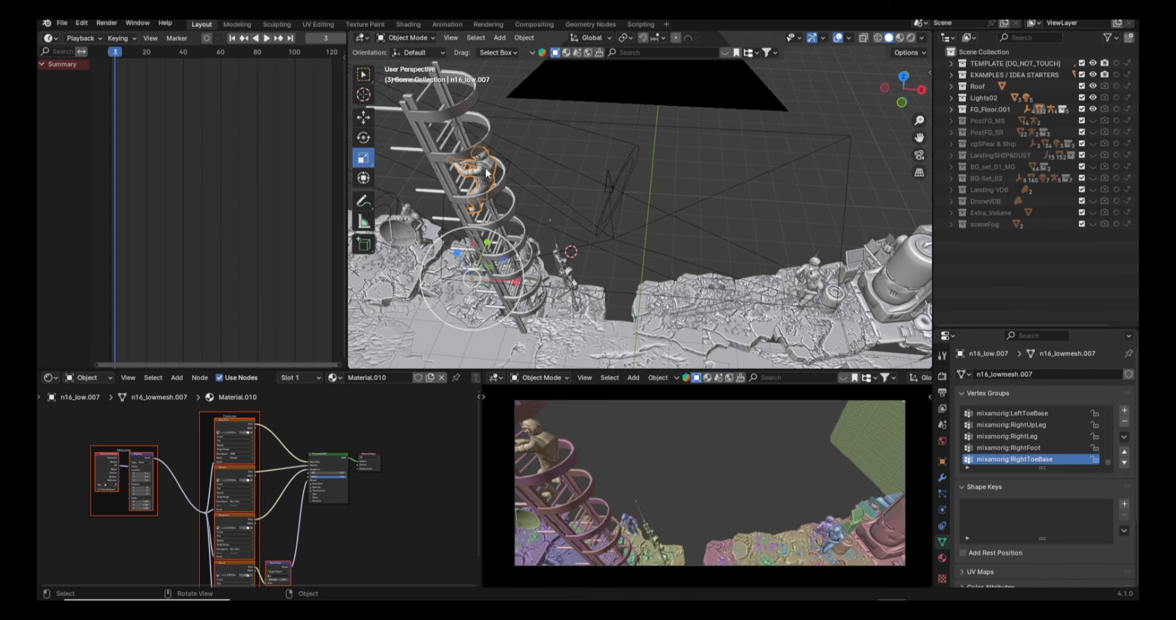
{"action": "key", "text": "KP_0"}
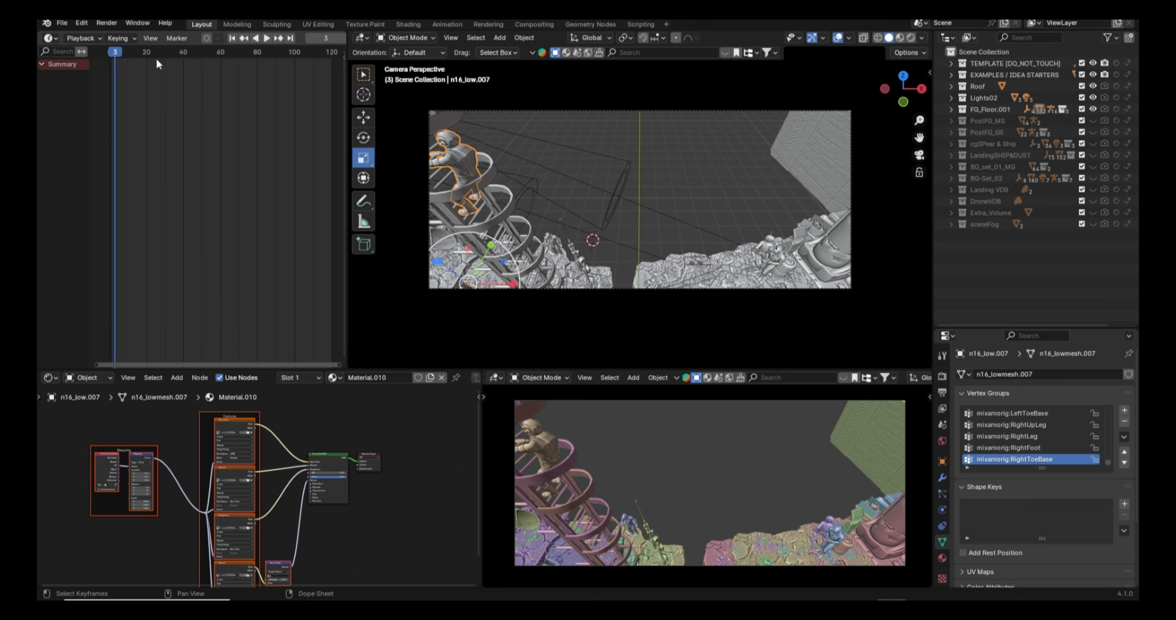
{"action": "key", "text": "space"}
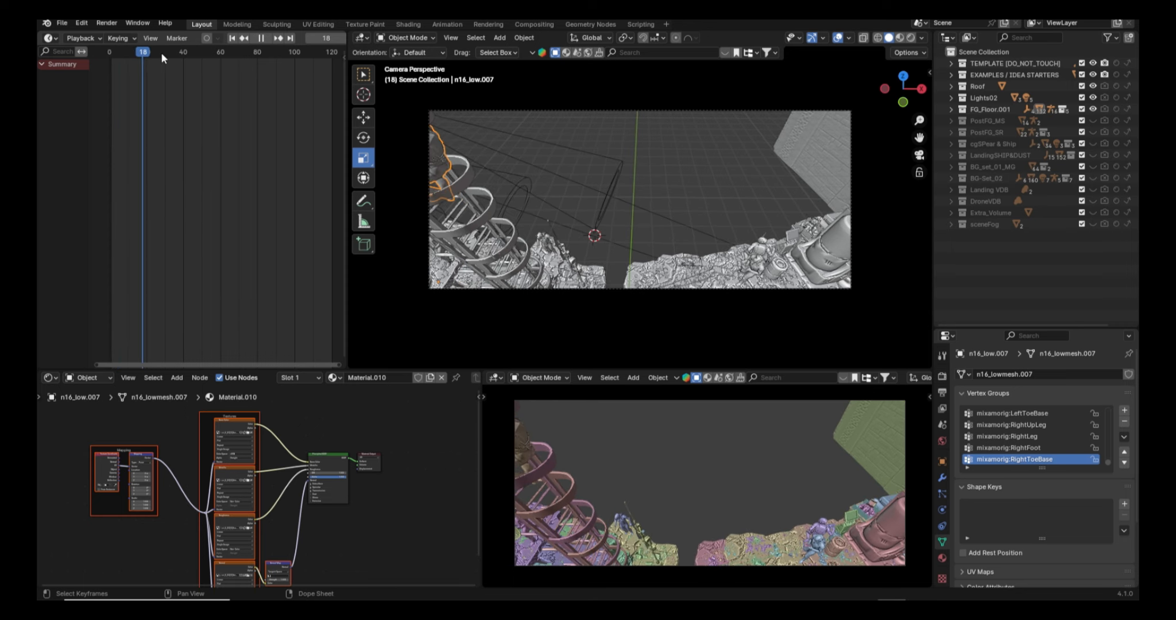
{"action": "key", "text": "space"}
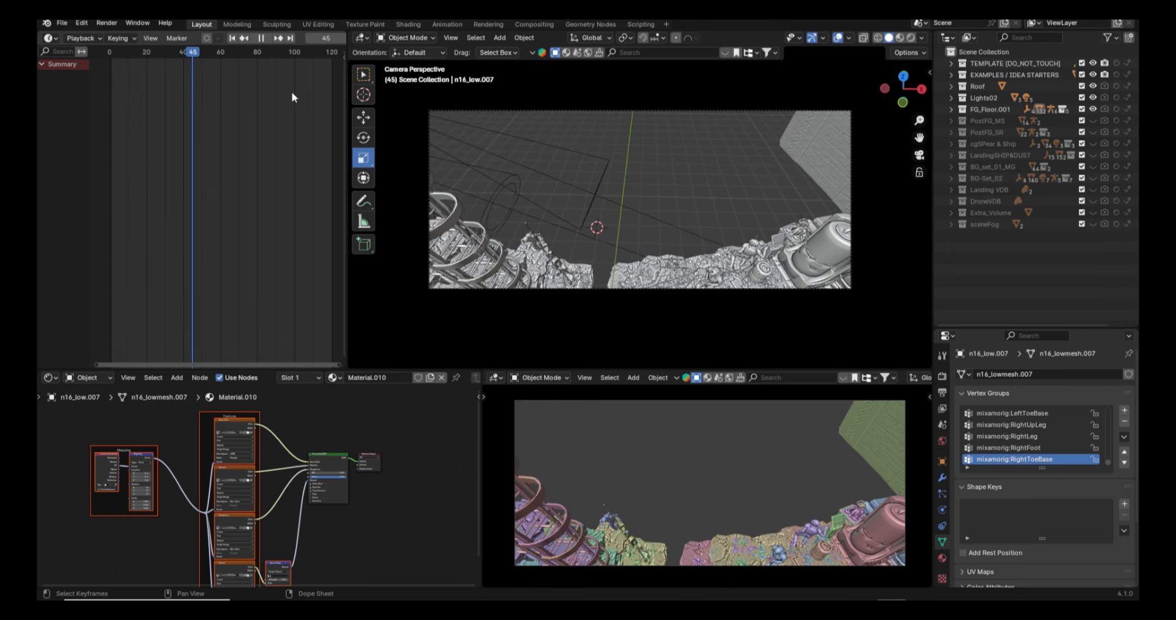
Select Armature.017 on the machinery beside the large tank and inspect the rigged device up close
{"action": "middle_click_drag", "start_coordinate": [683, 188], "coordinate": [515, 246]}
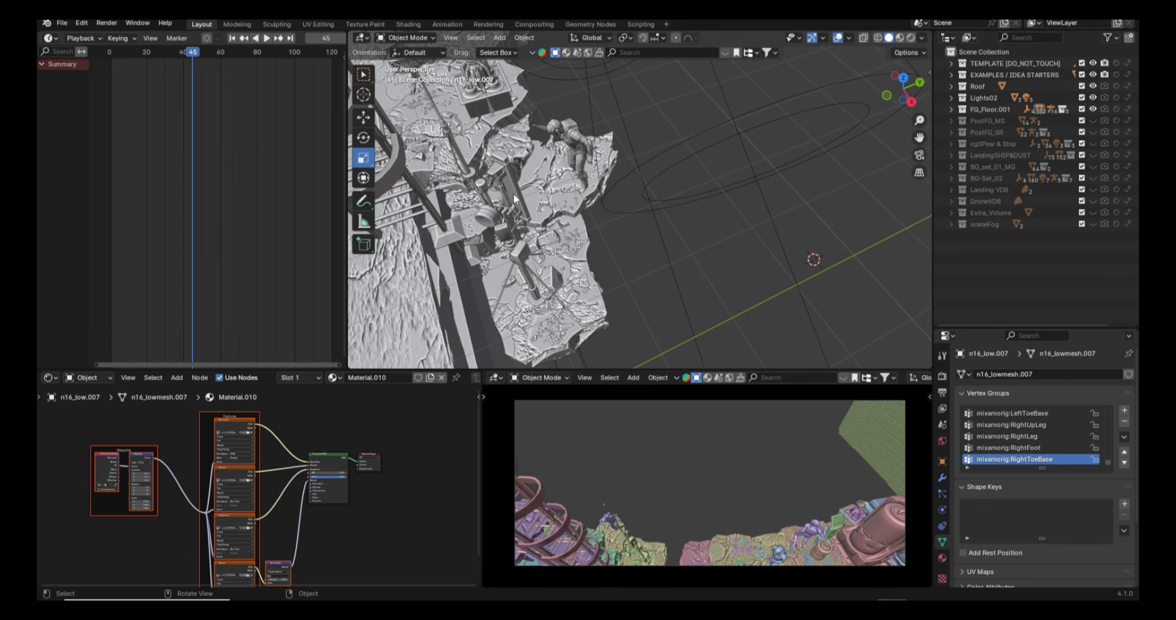
{"action": "middle_click_drag", "start_coordinate": [612, 227], "coordinate": [747, 262]}
{"action": "left_click", "coordinate": [790, 259]}
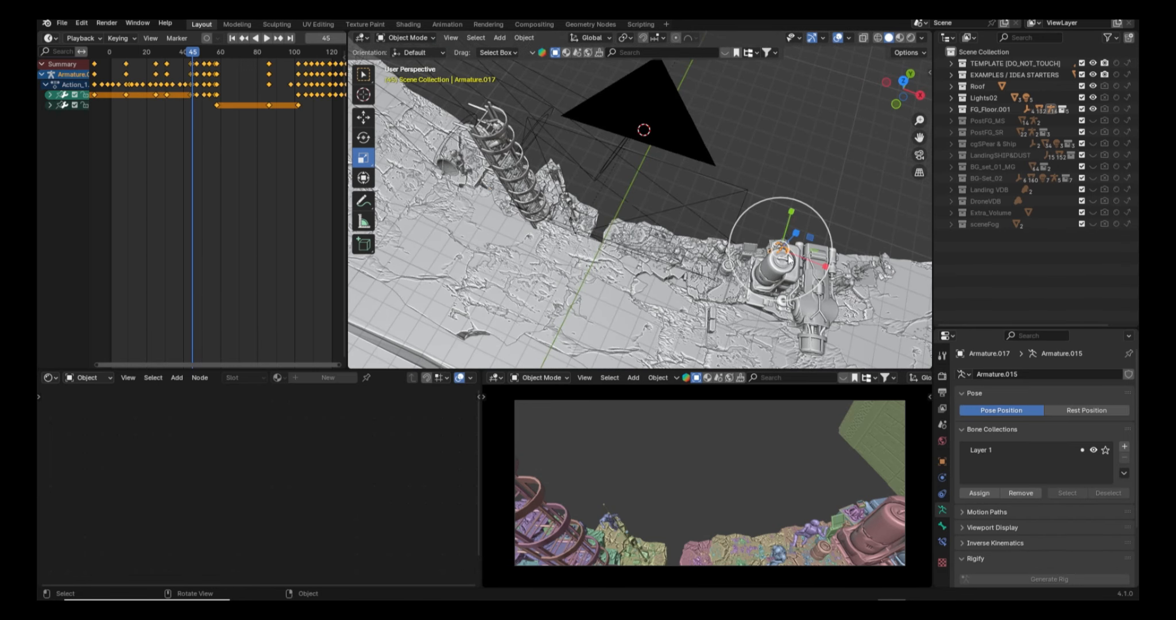
{"action": "middle_click_drag", "start_coordinate": [789, 260], "coordinate": [642, 239]}
{"action": "key", "text": "KP_Decimal"}
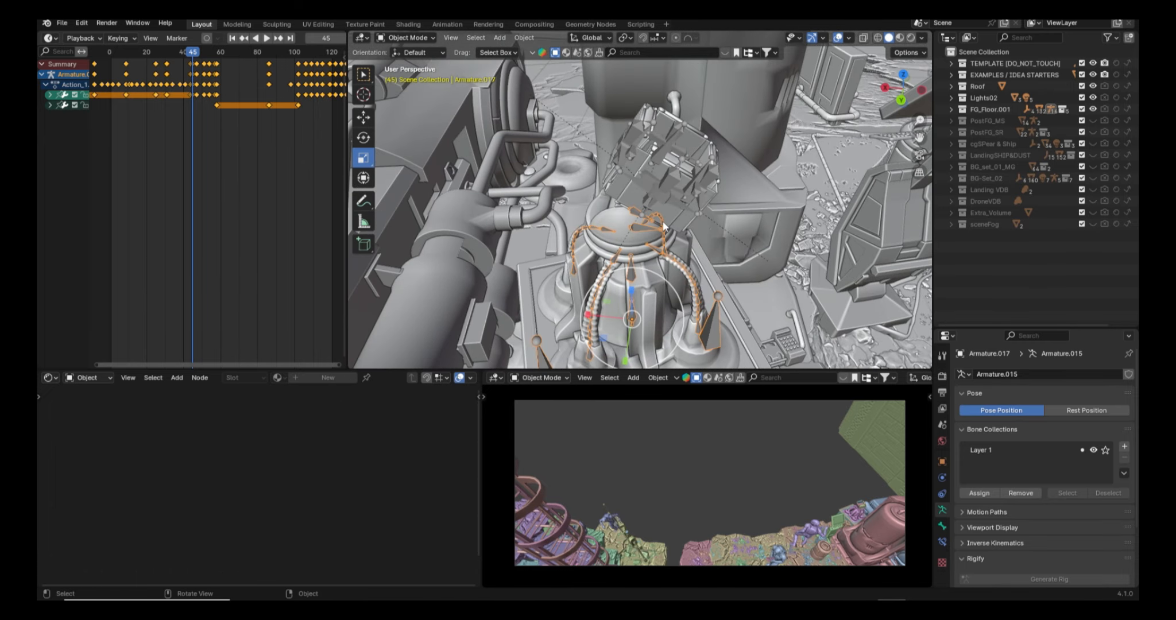
Inspect the vehicle and surrounding foreground props, select the Telescope.001 object, and return to the camera view
{"action": "scroll", "coordinate": [664, 227], "scroll_direction": "down", "scroll_amount": 5}
{"action": "middle_click_drag", "start_coordinate": [635, 247], "coordinate": [730, 233], "text": "shift"}
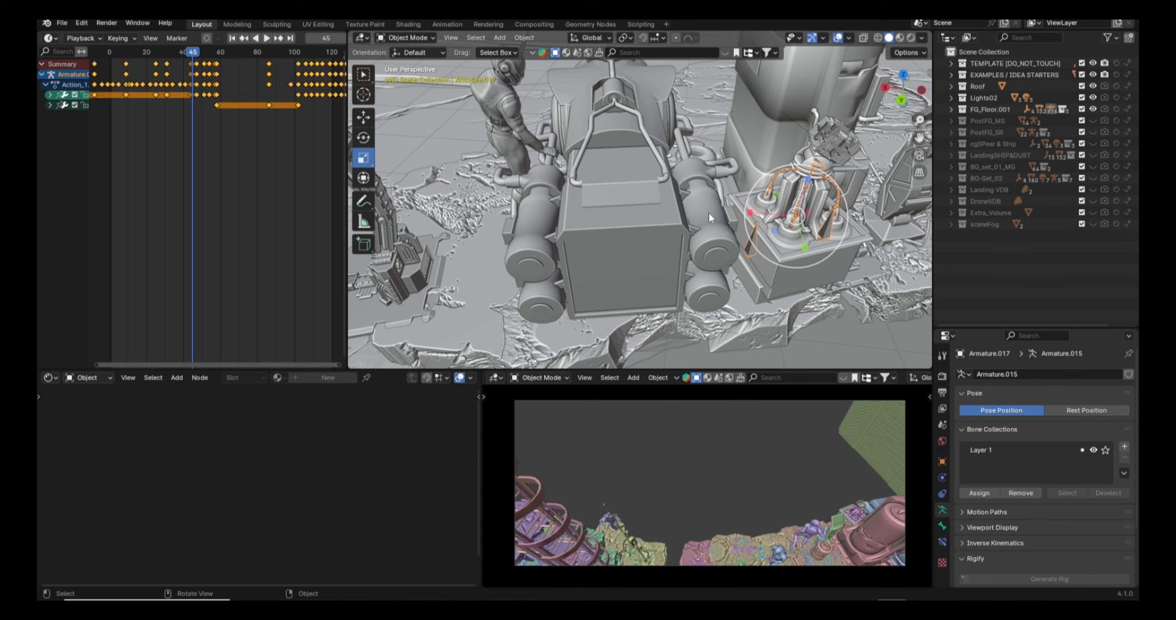
{"action": "scroll", "coordinate": [708, 213], "scroll_direction": "down", "scroll_amount": 5}
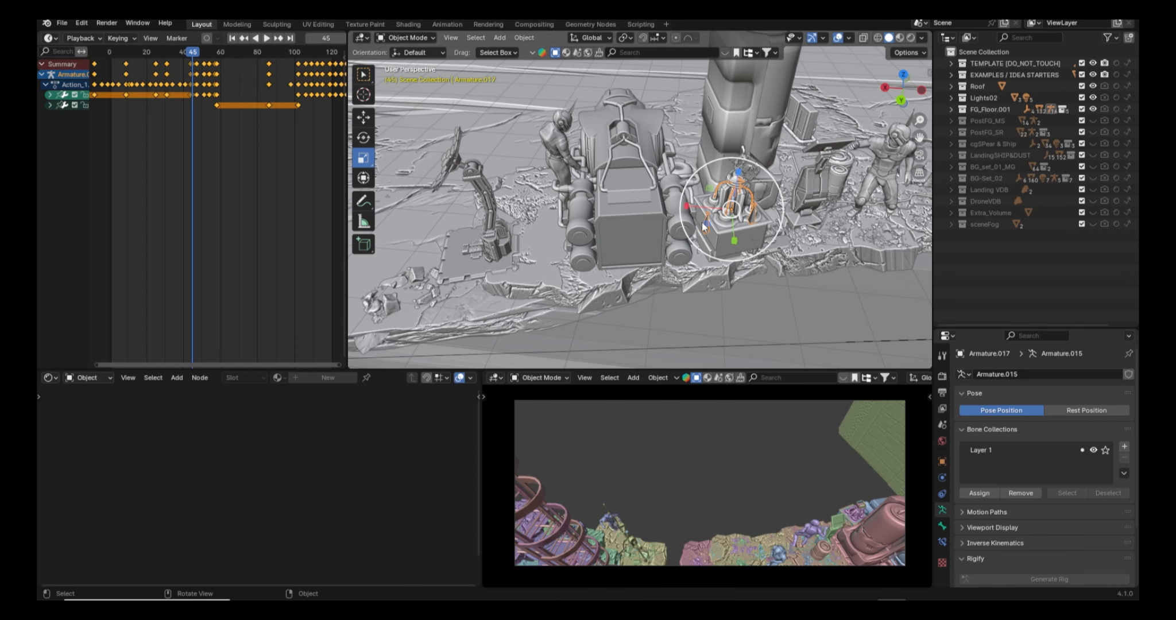
{"action": "middle_click_drag", "start_coordinate": [460, 203], "coordinate": [486, 240], "text": "shift"}
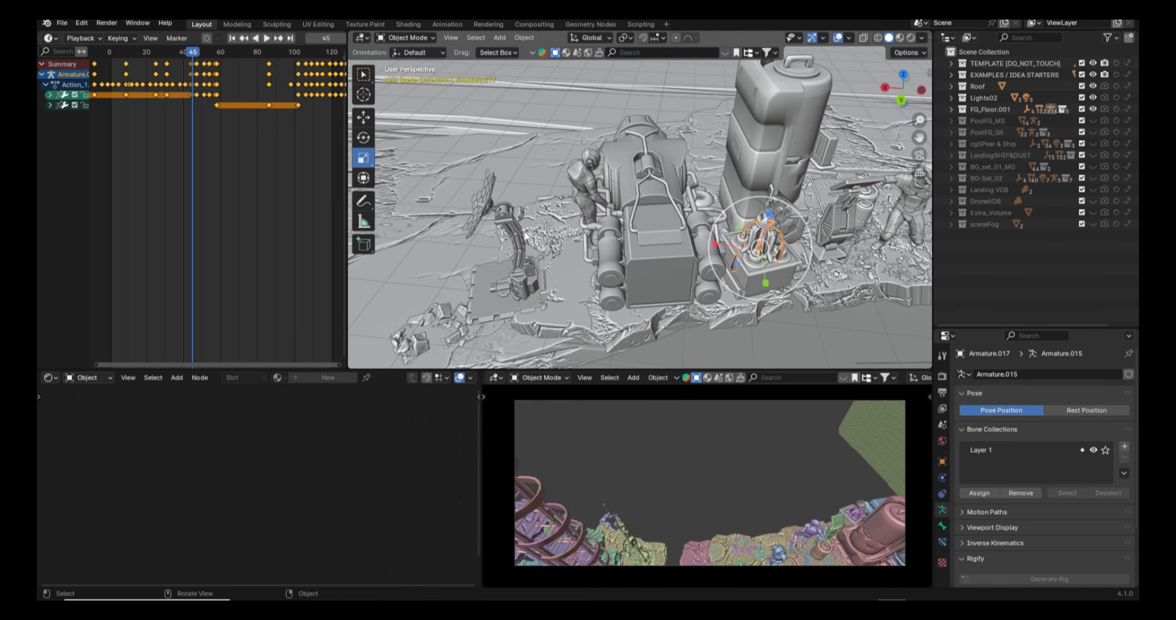
{"action": "left_click", "coordinate": [525, 246]}
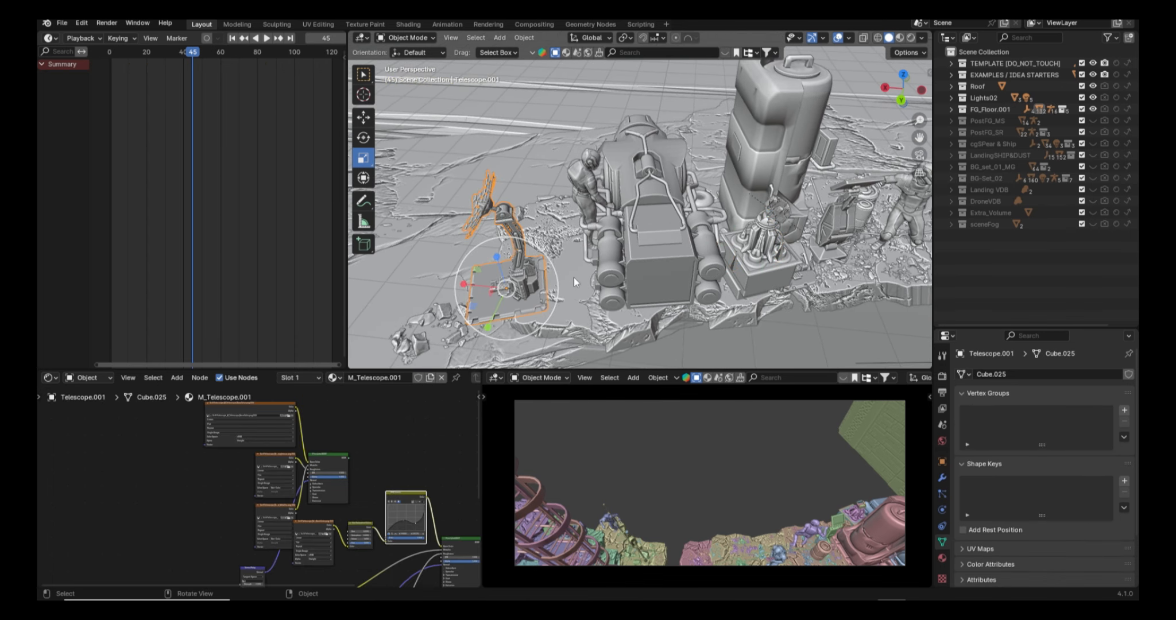
{"action": "key", "text": "KP_0"}
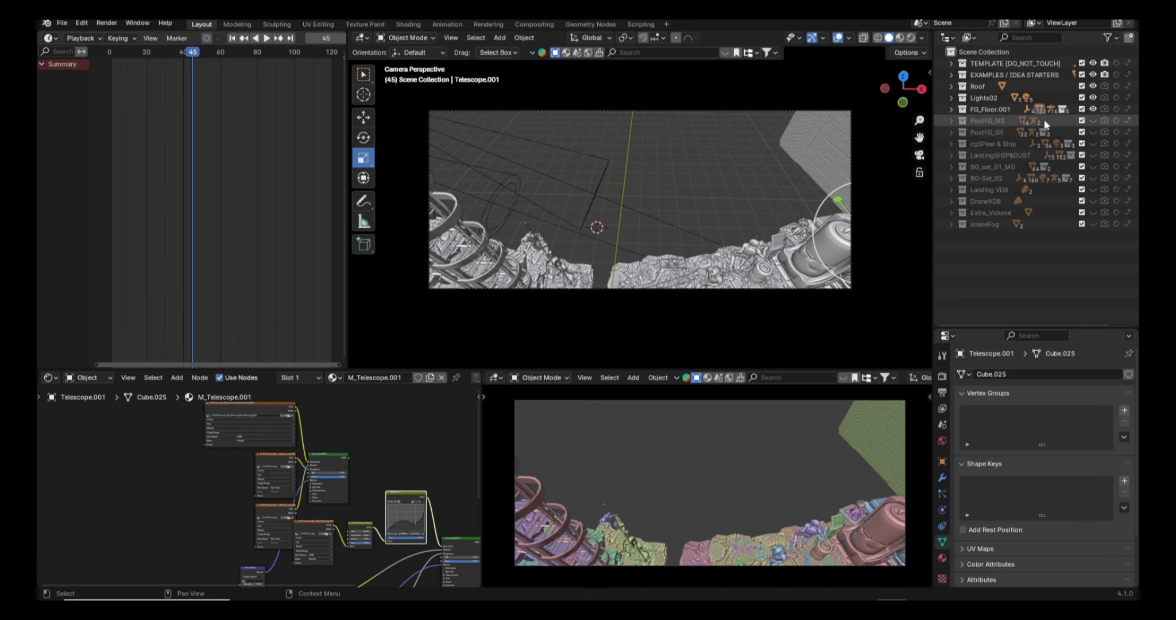
Show the PostFG_MS collection in the viewport and frame the n16_low.011 astronaut on its platform
{"action": "left_click", "coordinate": [1092, 118]}
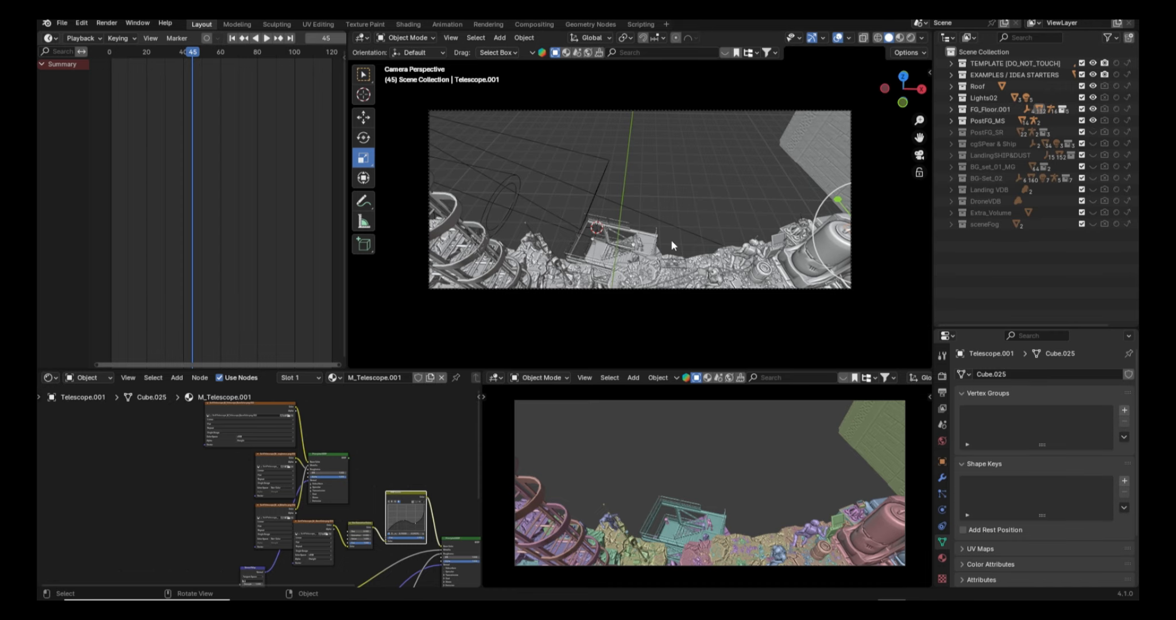
{"action": "middle_click_drag", "start_coordinate": [671, 241], "coordinate": [802, 197]}
{"action": "left_click", "coordinate": [813, 172]}
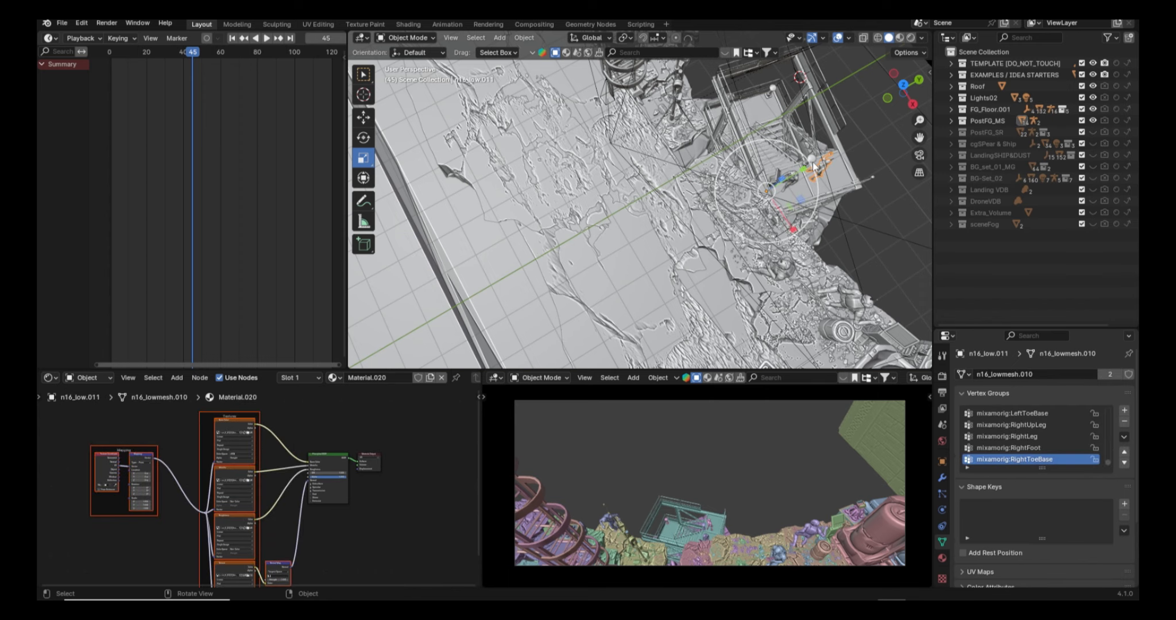
{"action": "key", "text": "KP_Decimal"}
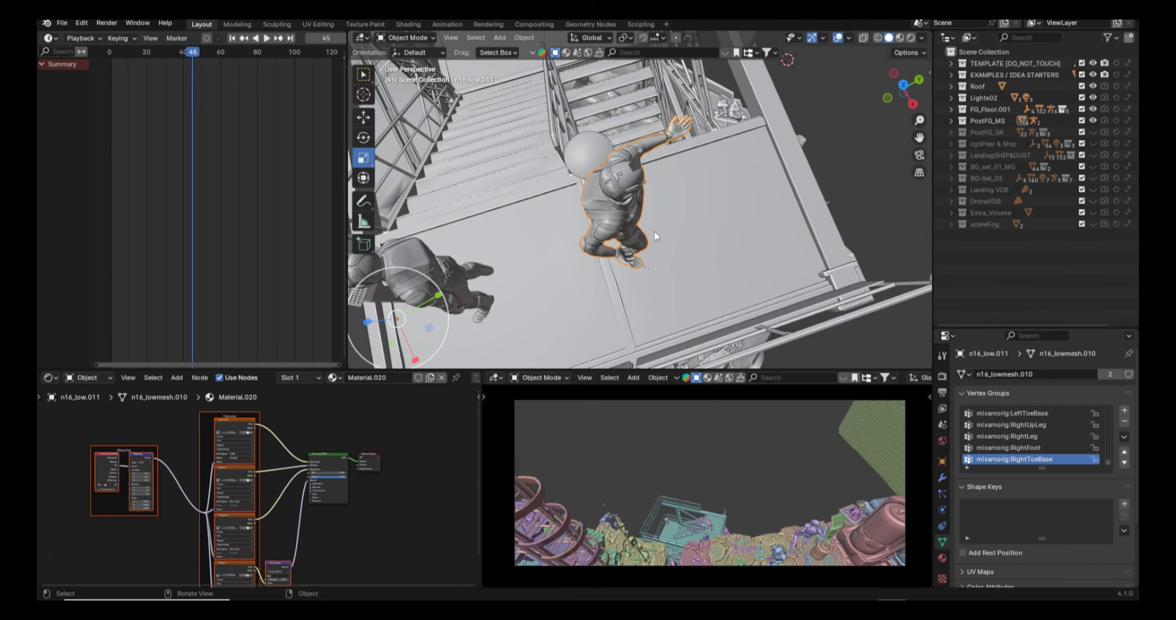
Inspect the astronaut and railed platform from the side, and return to the camera view with everything deselected
{"action": "middle_click_drag", "start_coordinate": [654, 232], "coordinate": [719, 199]}
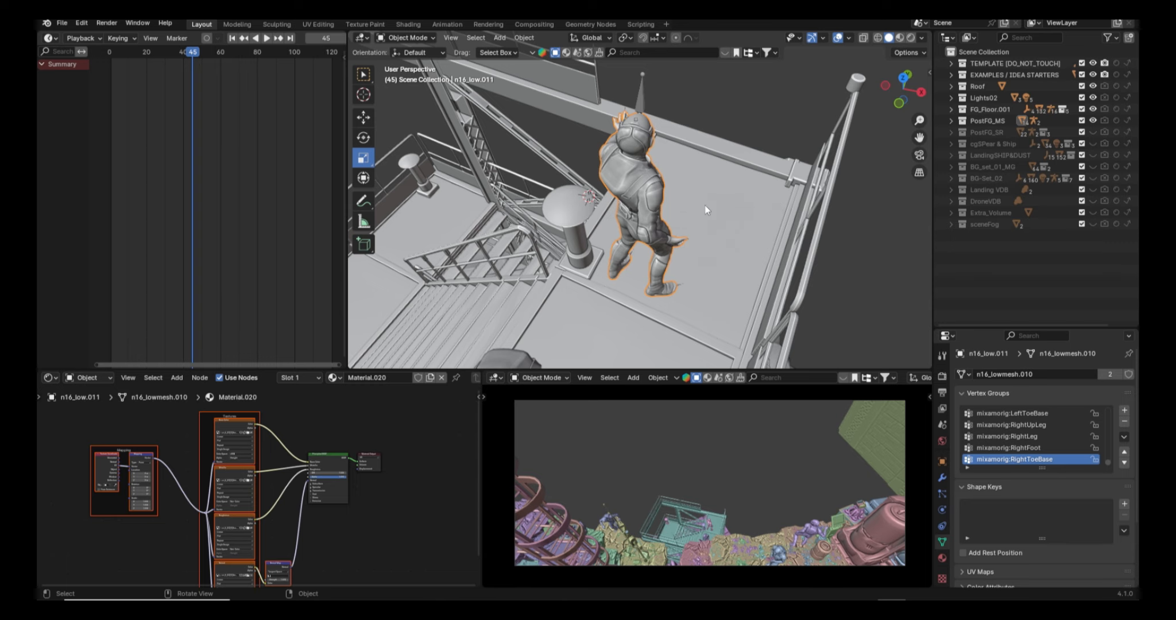
{"action": "scroll", "coordinate": [705, 204], "scroll_direction": "down", "scroll_amount": 4}
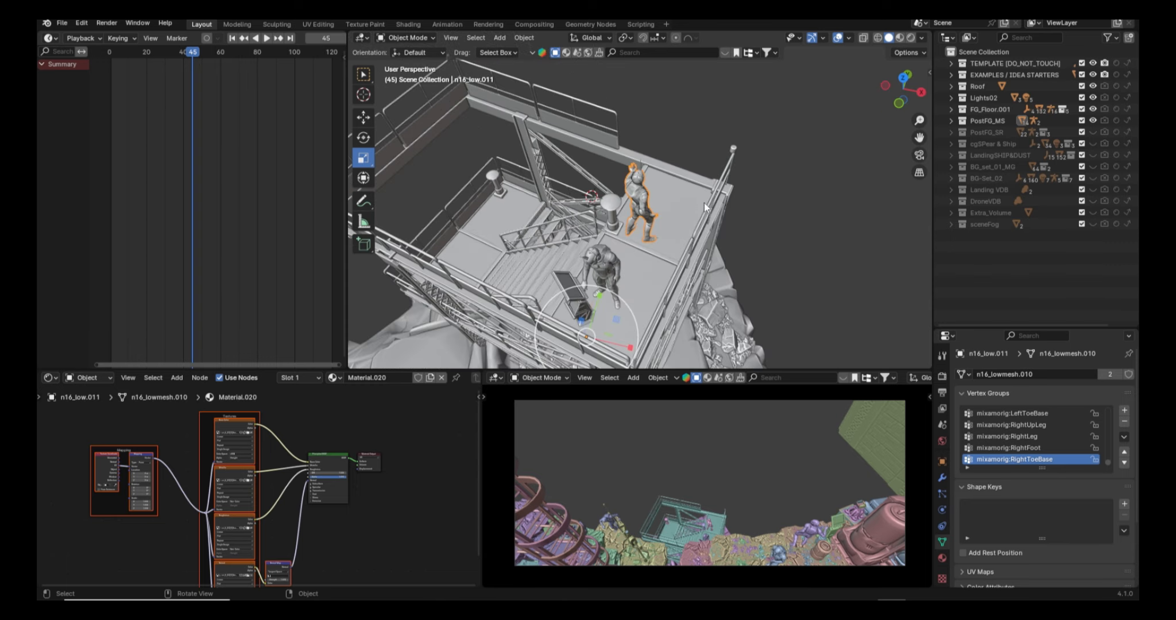
{"action": "key", "text": "KP_0"}
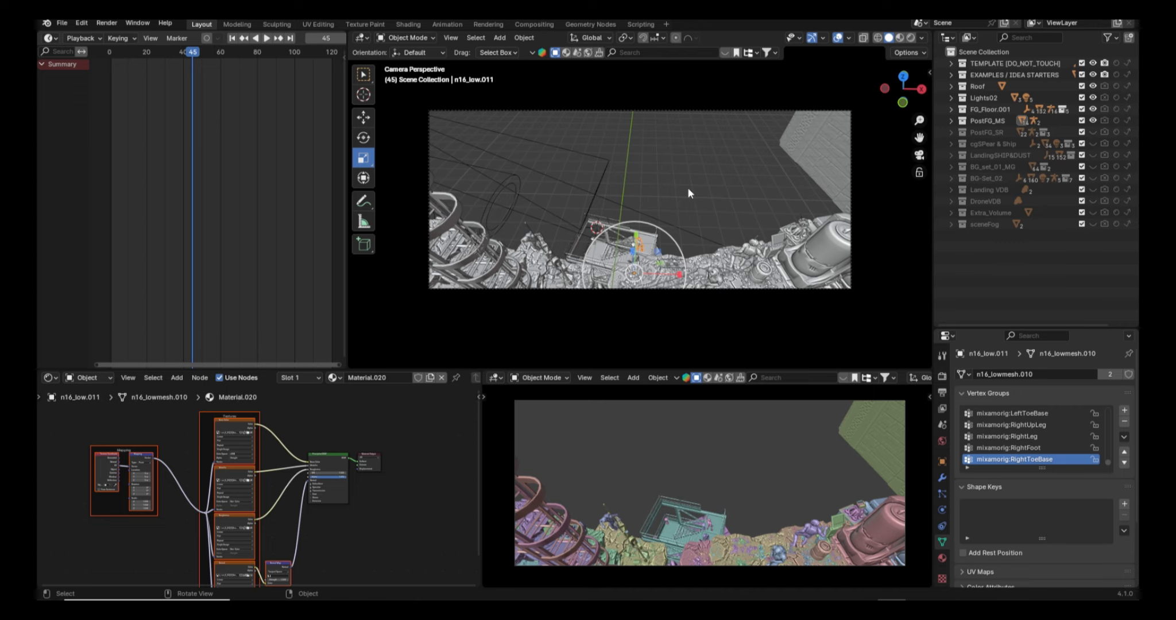
{"action": "key", "text": "alt+a"}
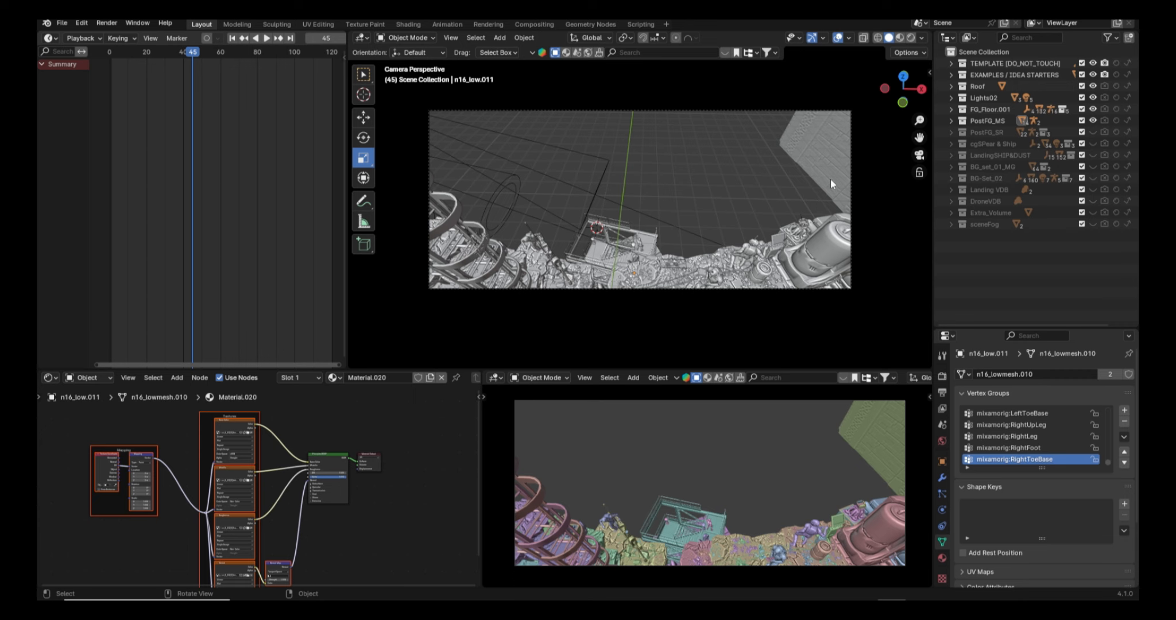
Show the BG-Set_02 collection in the viewport and select the giant statue object Set05_copy000
{"action": "left_click_drag", "start_coordinate": [783, 197], "coordinate": [881, 326]}
{"action": "left_click", "coordinate": [744, 183]}
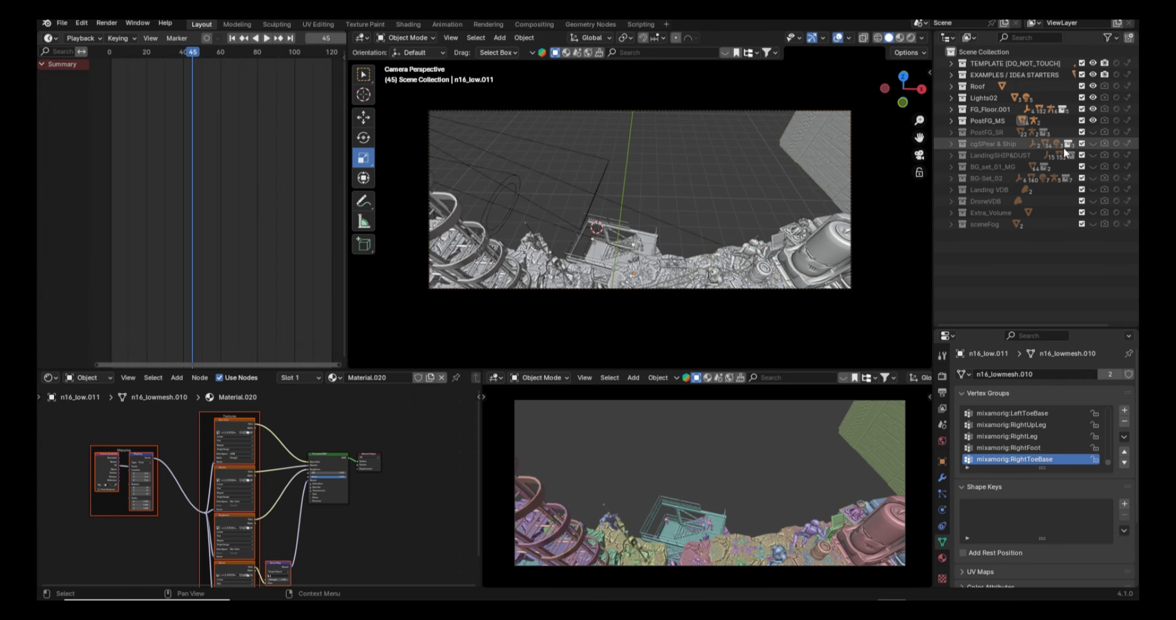
{"action": "left_click", "coordinate": [1093, 178]}
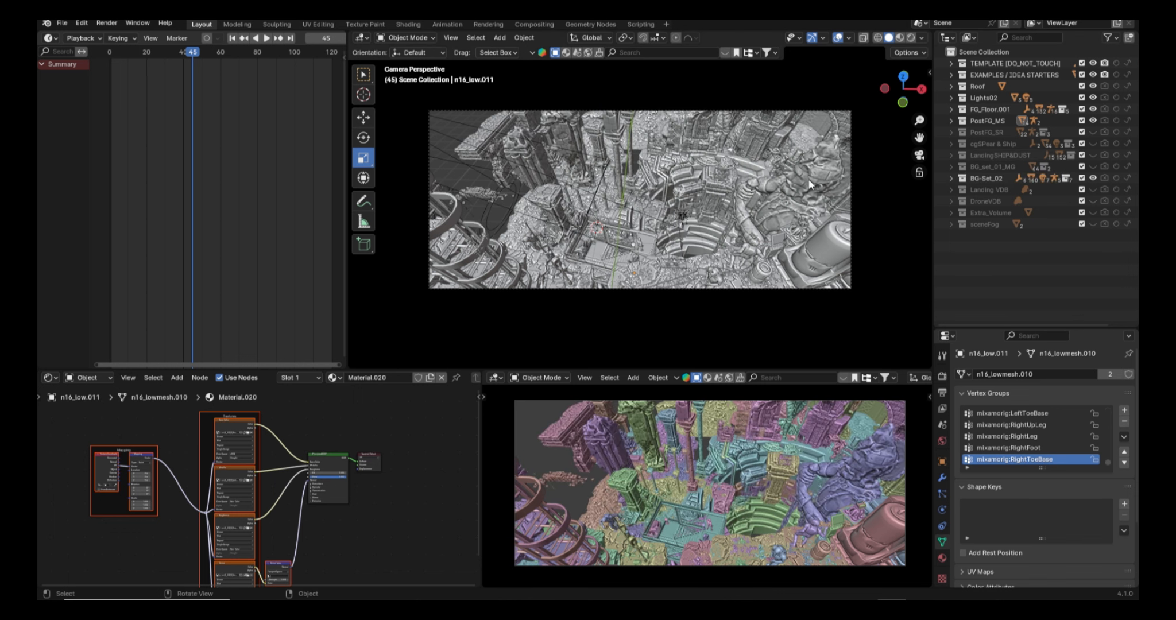
{"action": "left_click", "coordinate": [799, 189]}
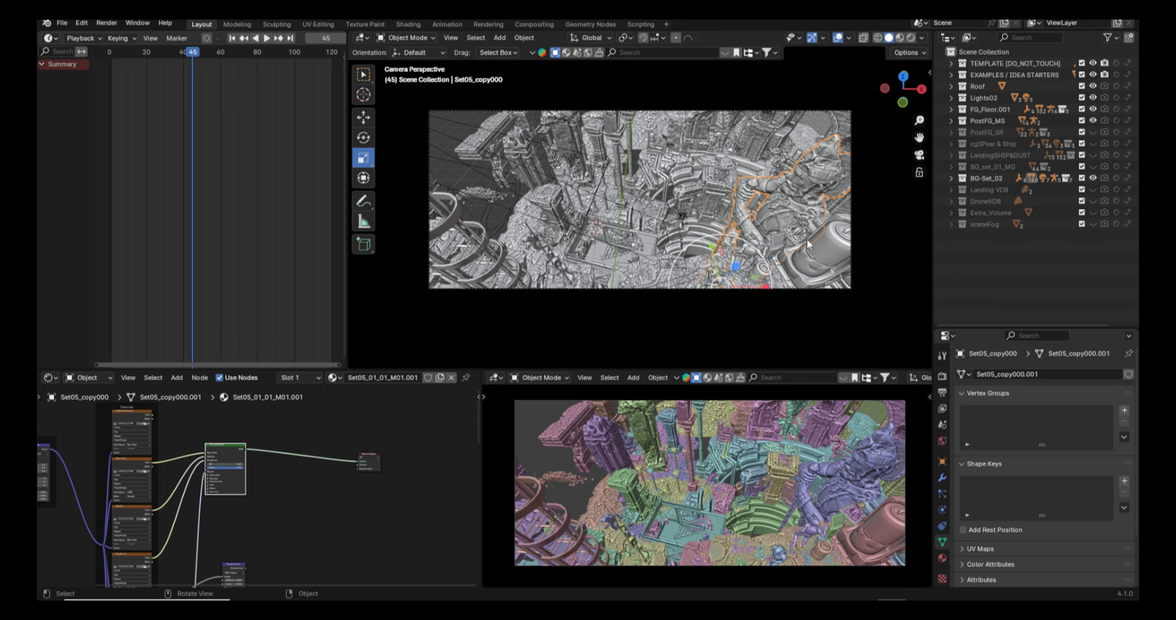
Show the Landing VDB collection and set the main viewport's solid shading color to Random
{"action": "left_click", "coordinate": [1093, 190]}
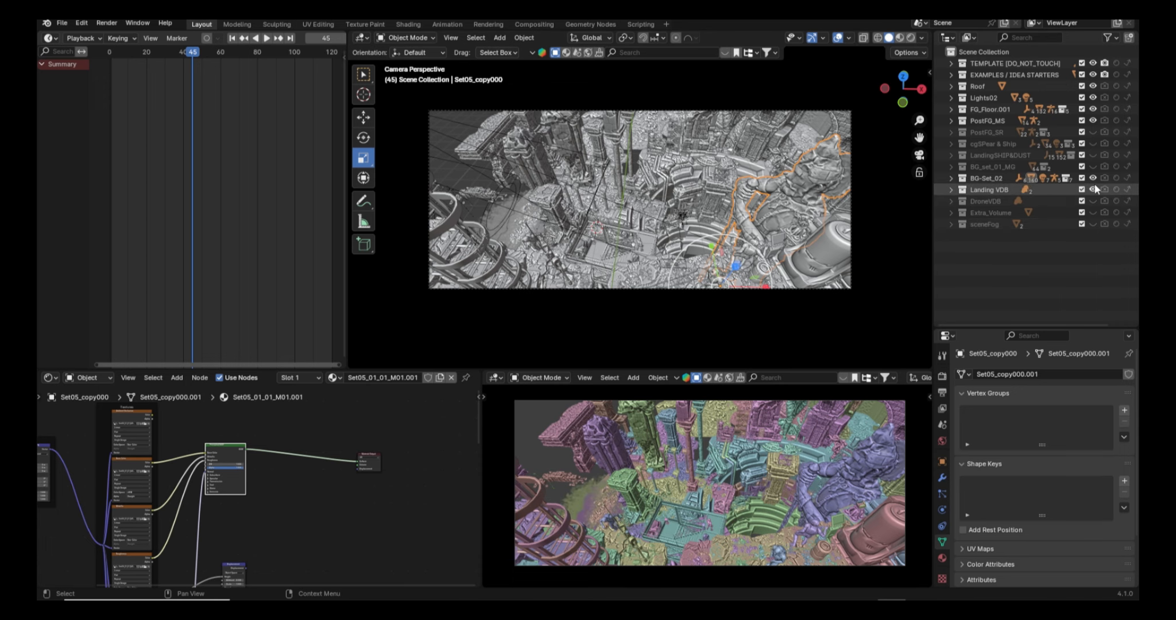
{"action": "left_click", "coordinate": [922, 37]}
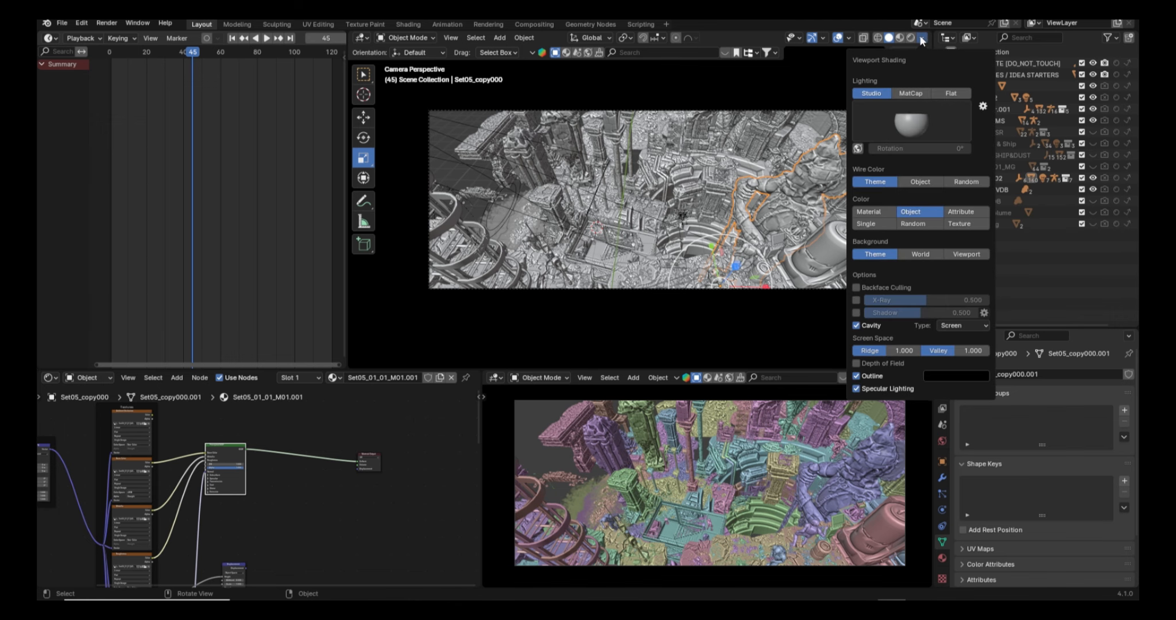
{"action": "left_click", "coordinate": [913, 226]}
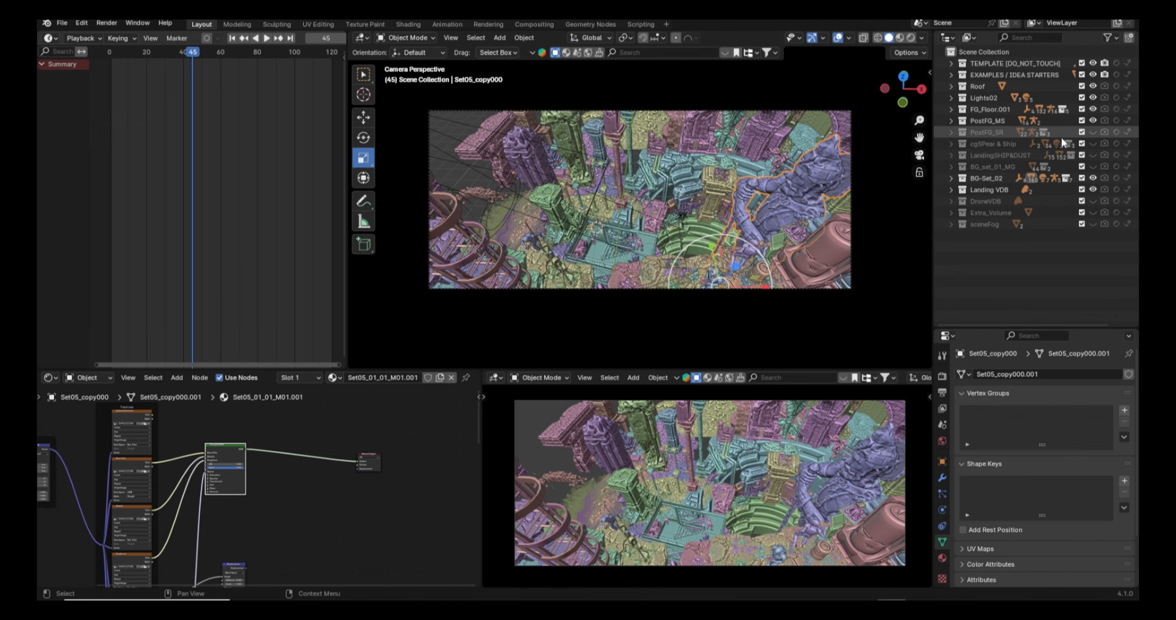
Show the PostFG_SR collection and inspect the device64 rusted and Stair15_02 objects beside the foreground tank up close
{"action": "left_click", "coordinate": [1093, 132]}
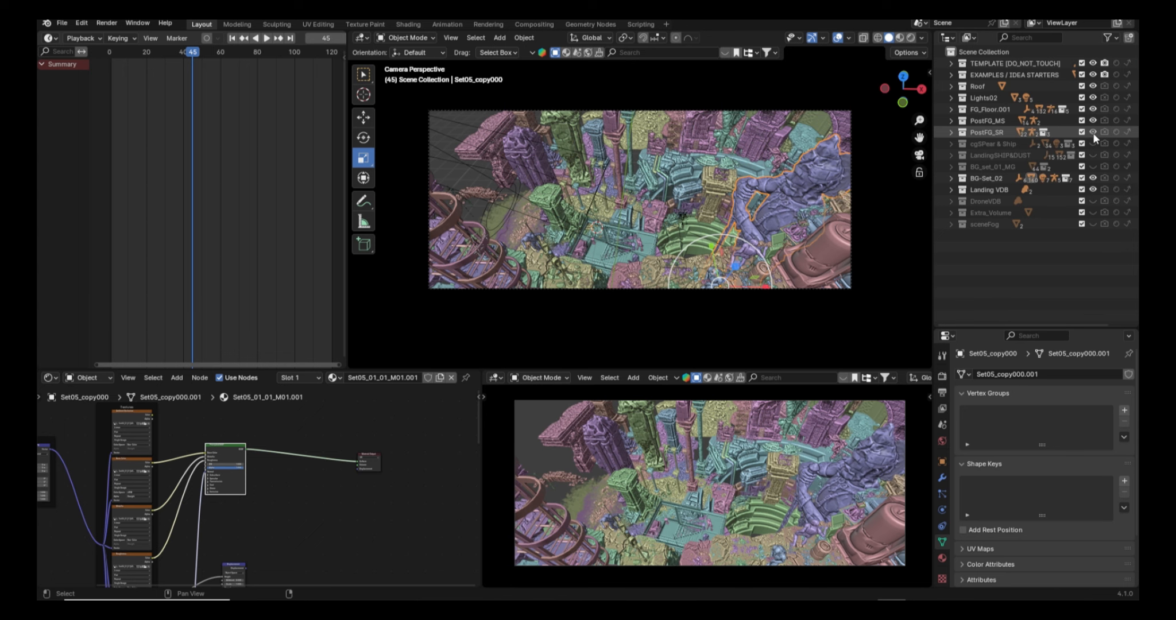
{"action": "left_click", "coordinate": [817, 213]}
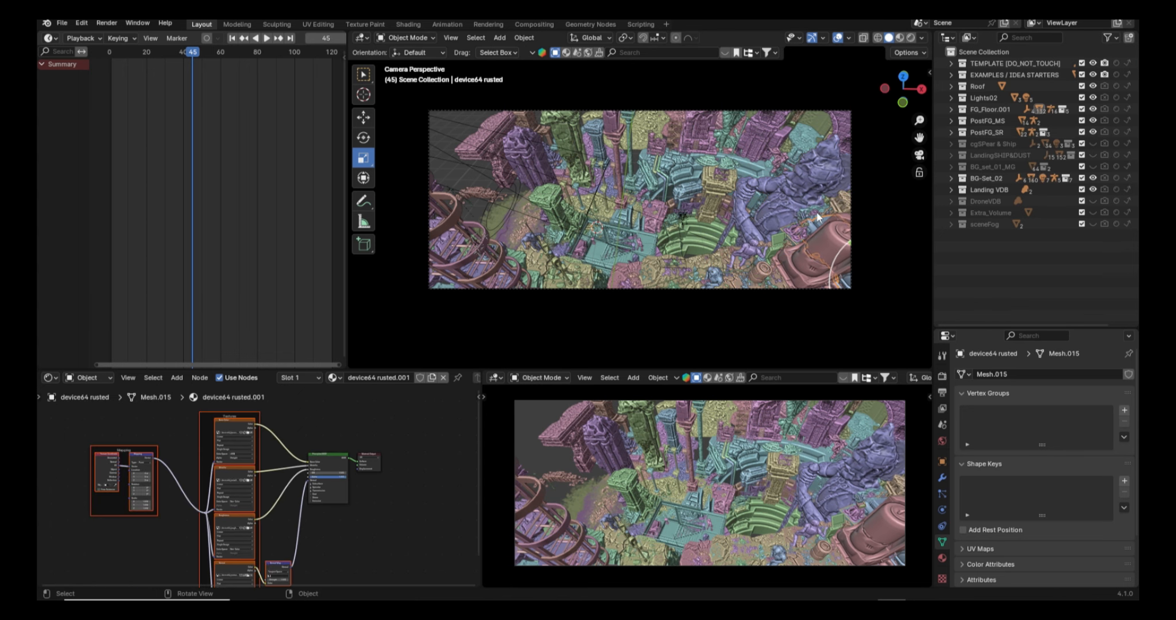
{"action": "middle_click_drag", "start_coordinate": [817, 215], "coordinate": [731, 254]}
{"action": "key", "text": "KP_Decimal"}
{"action": "scroll", "coordinate": [766, 219], "scroll_direction": "down", "scroll_amount": 6}
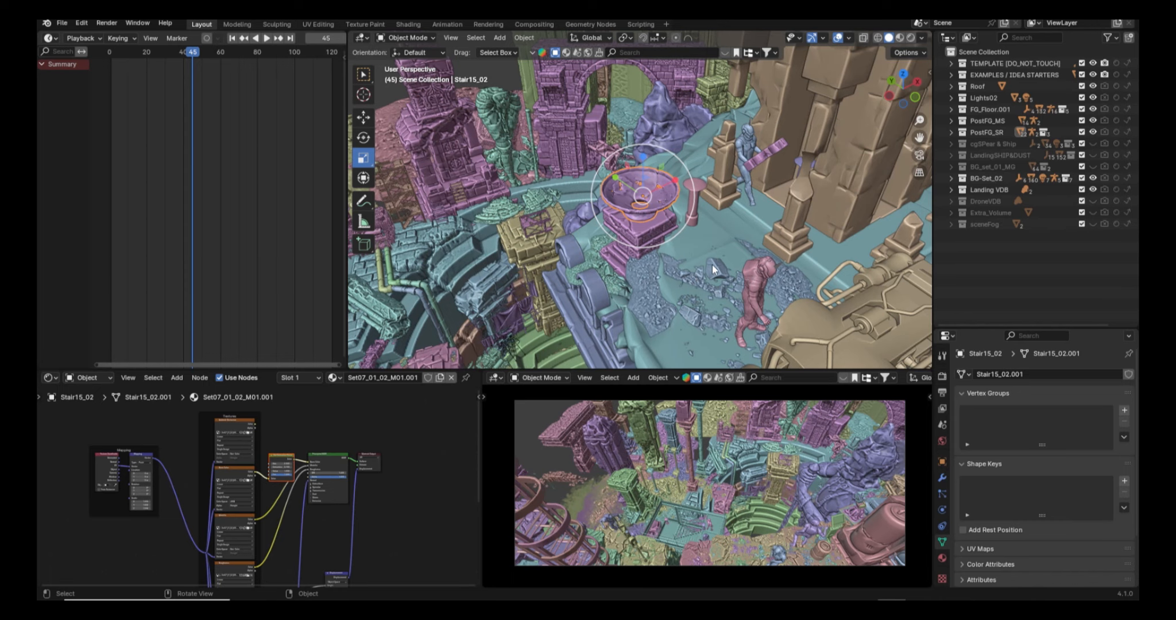
Return to the camera view, preview the animation around frame 75, and reset the timeline to frame 1
{"action": "key", "text": "KP_0"}
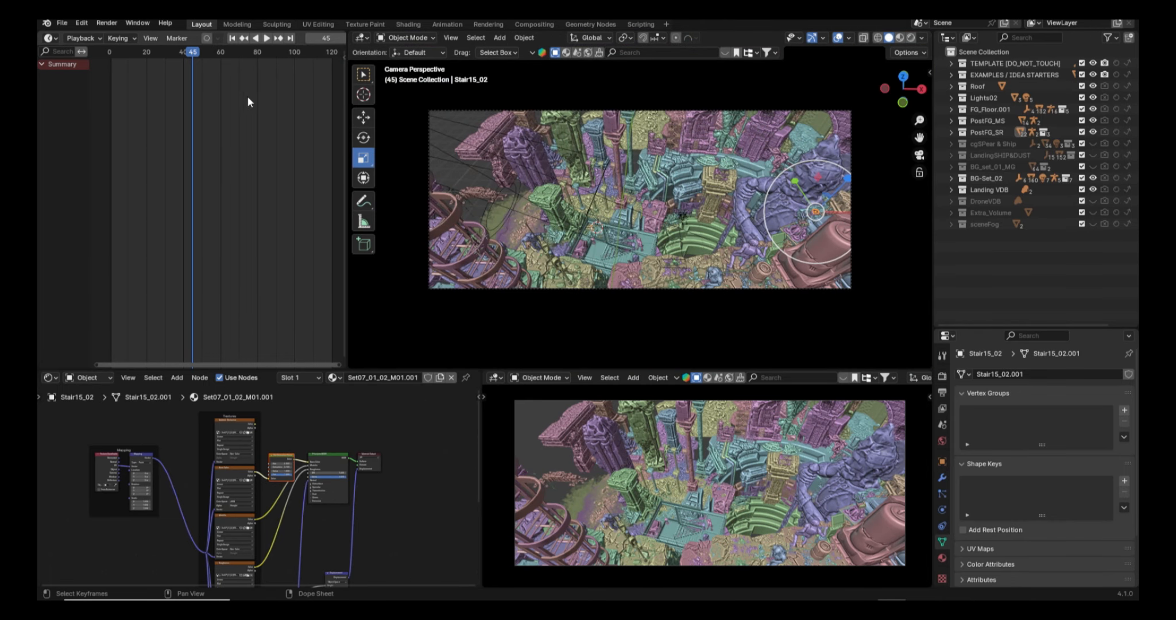
{"action": "left_click", "coordinate": [247, 55]}
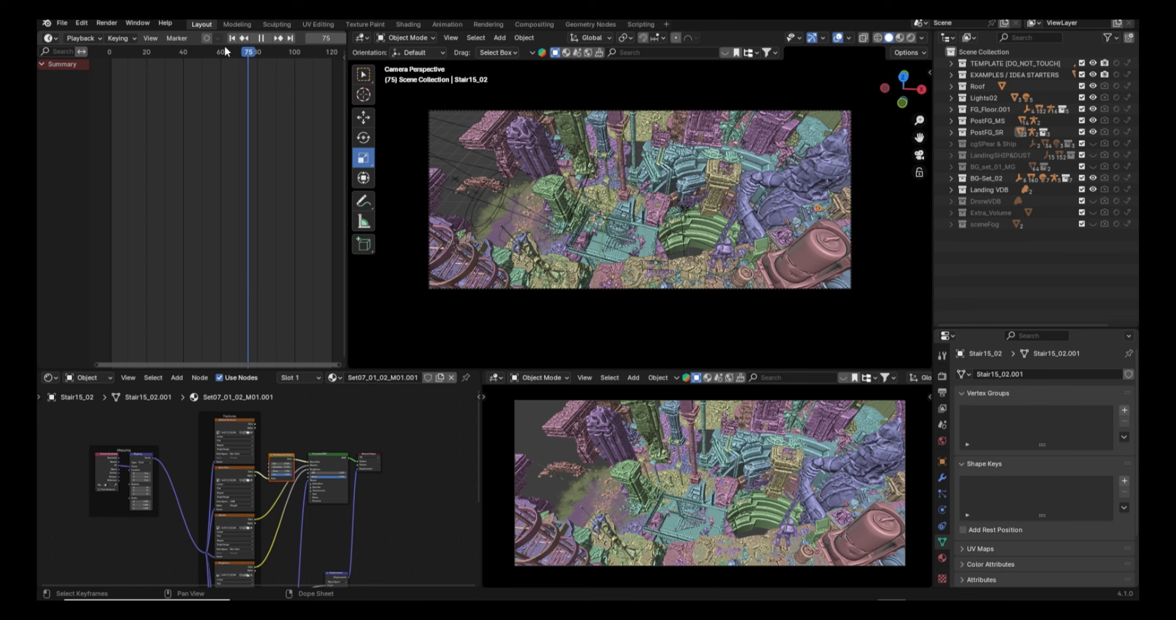
{"action": "left_click", "coordinate": [232, 38]}
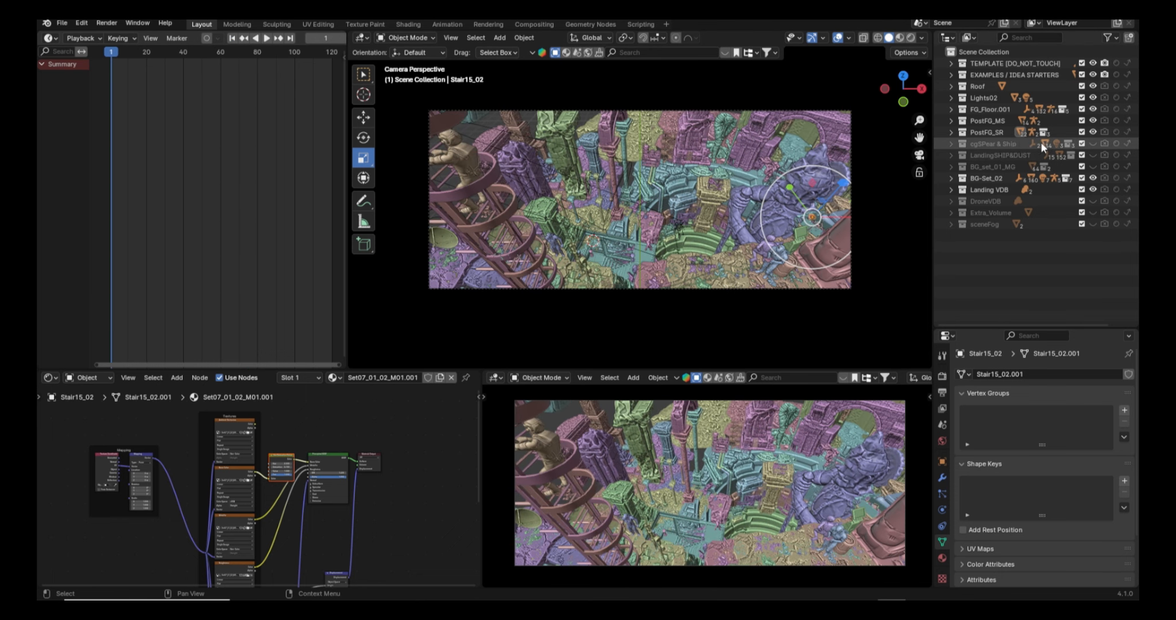
Show the cgSpear & Ship collection and inspect HAND_OBJECT and the Cloth object hanging from it up close
{"action": "left_click", "coordinate": [1094, 143]}
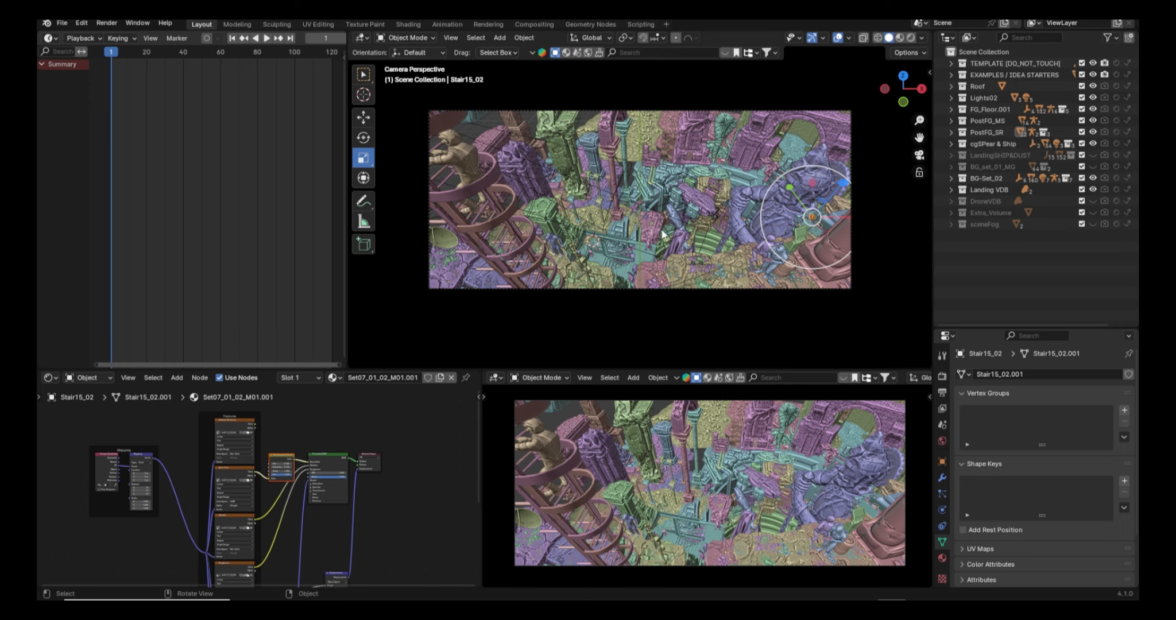
{"action": "left_click", "coordinate": [684, 241]}
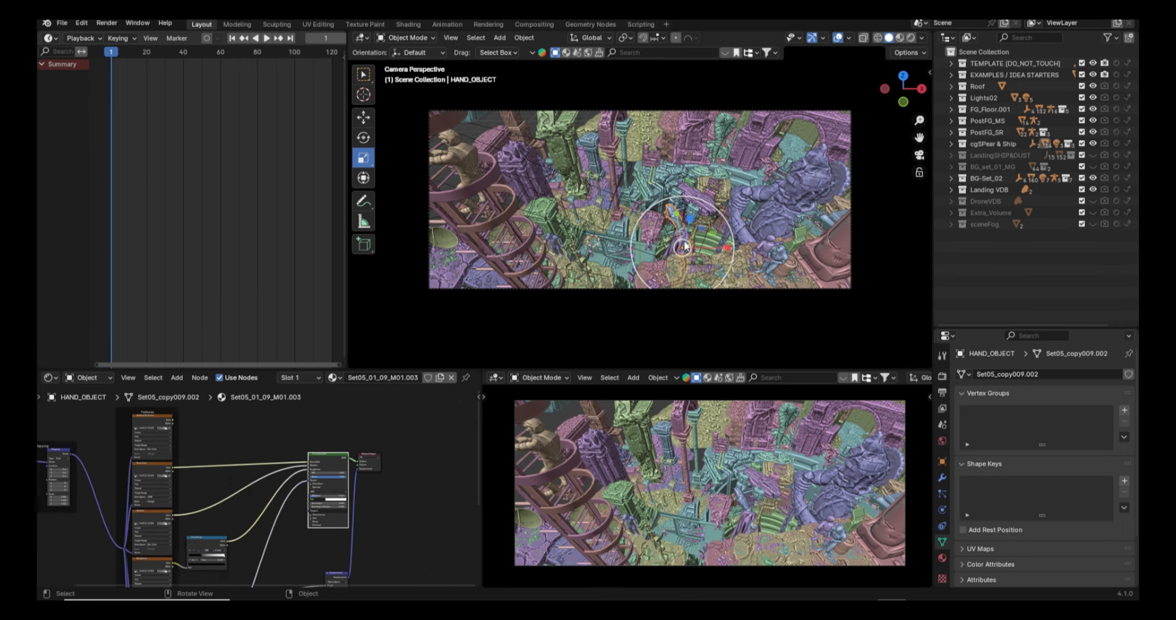
{"action": "key", "text": "KP_Decimal"}
{"action": "middle_click_drag", "start_coordinate": [672, 227], "coordinate": [674, 310], "text": "shift"}
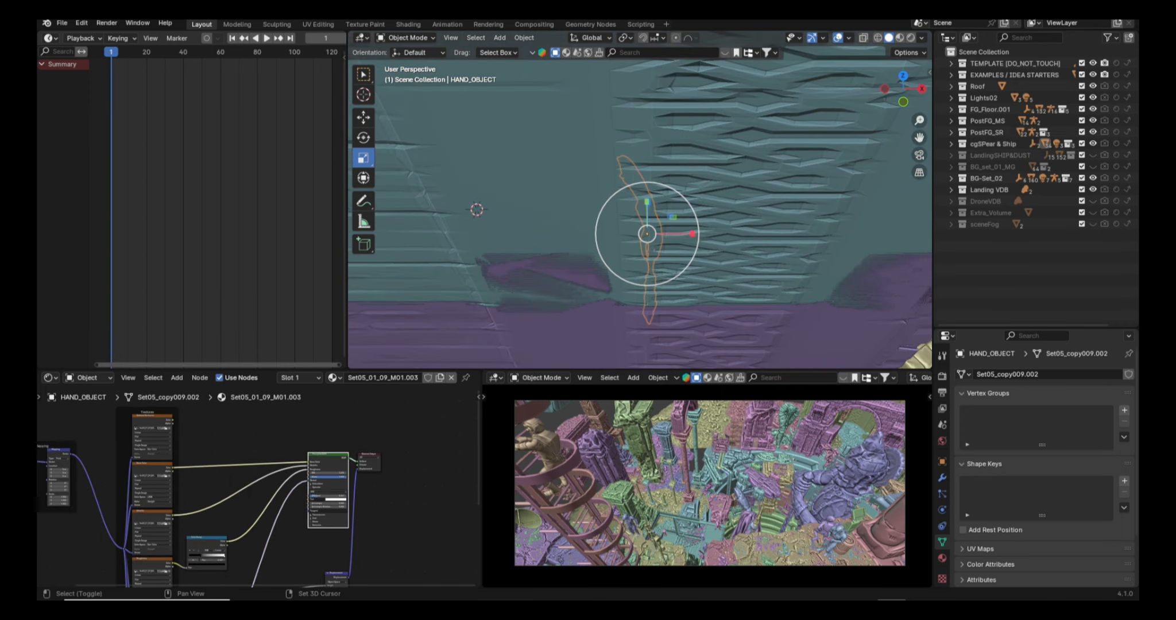
{"action": "middle_click_drag", "start_coordinate": [676, 194], "coordinate": [687, 264], "text": "shift"}
{"action": "key", "text": "KP_Decimal"}
{"action": "left_click", "coordinate": [674, 258]}
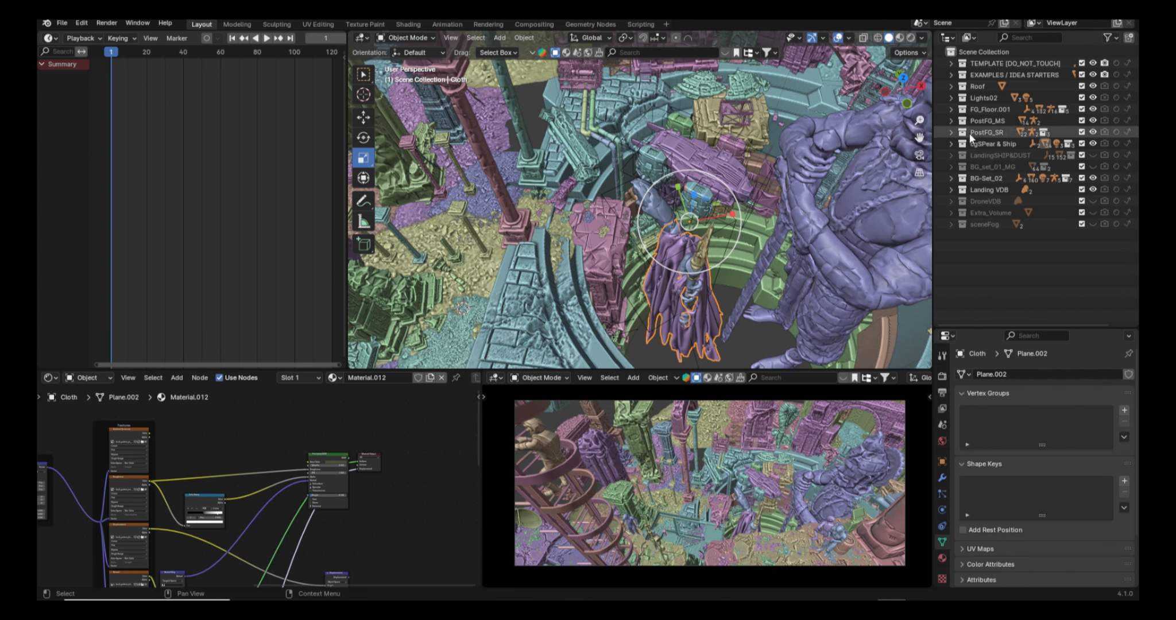
Show the LandingSHIP&DUST collection, inspect the Landing ship empty from above, and return to the camera view
{"action": "left_click", "coordinate": [1094, 155]}
{"action": "middle_click_drag", "start_coordinate": [816, 190], "coordinate": [617, 240]}
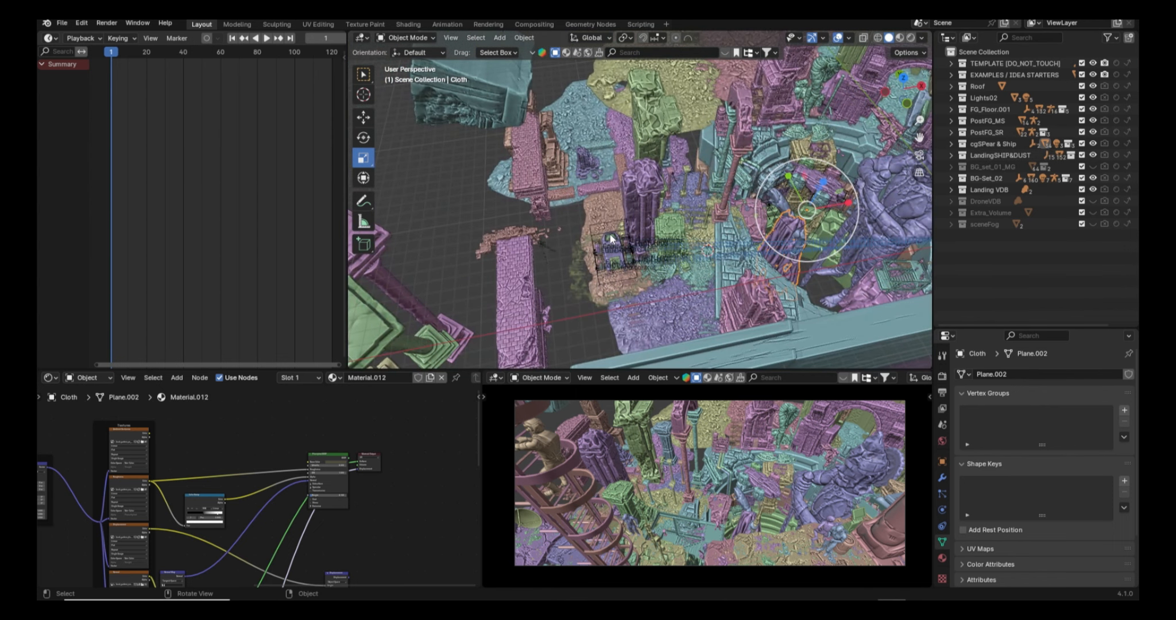
{"action": "left_click", "coordinate": [612, 239]}
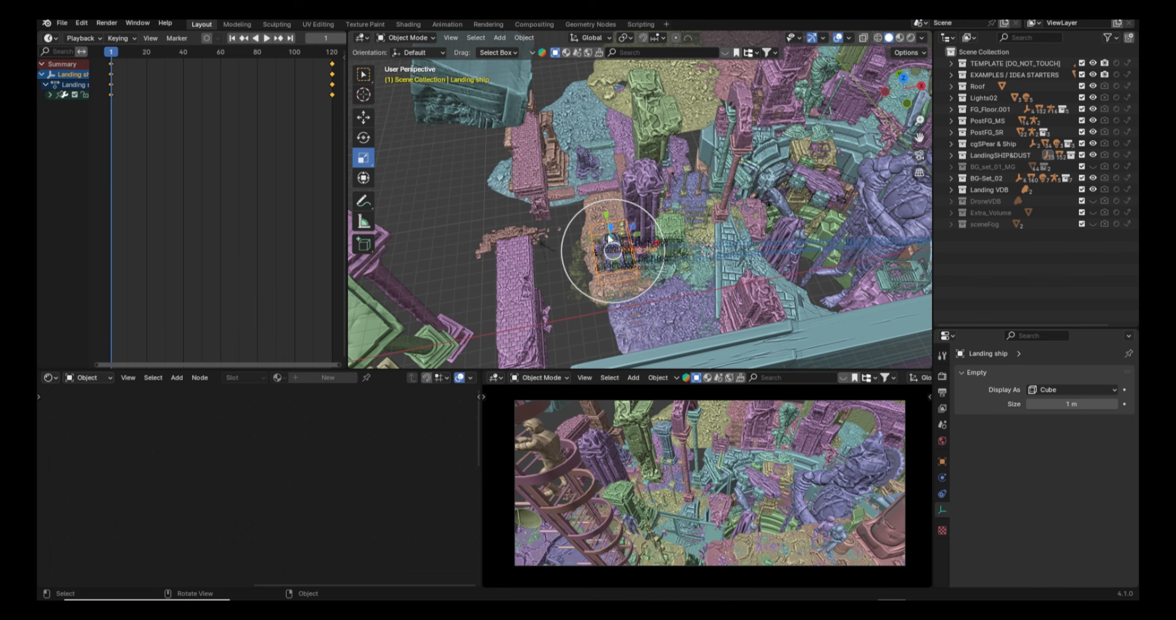
{"action": "middle_click_drag", "start_coordinate": [609, 238], "coordinate": [546, 219]}
{"action": "key", "text": "KP_0"}
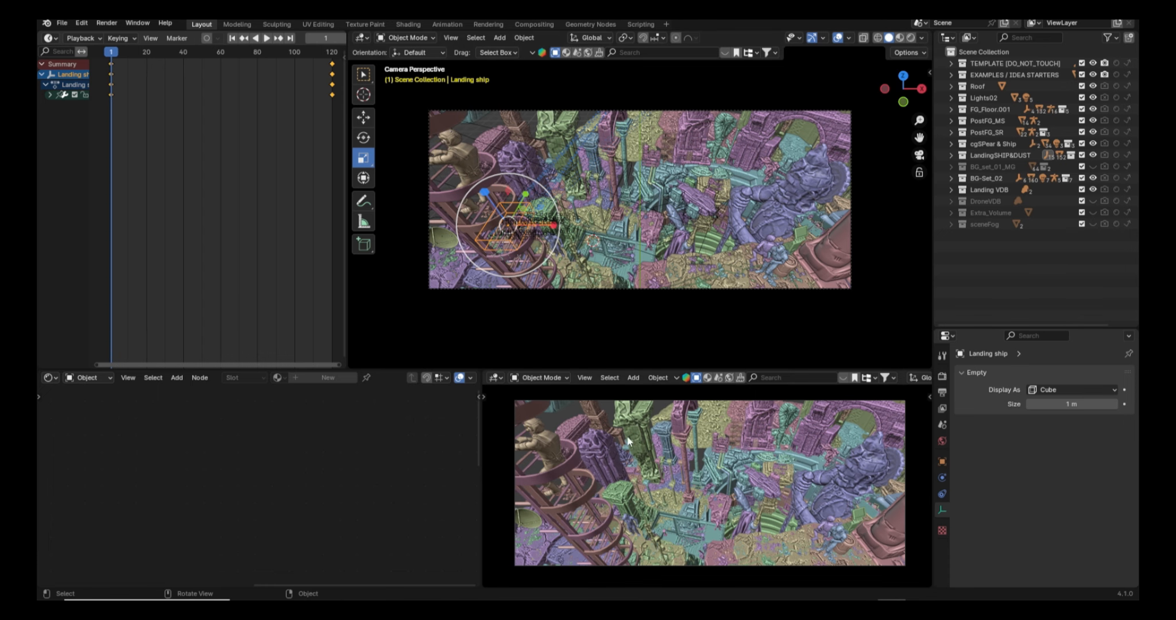
Jump to the animation's last frame, 120, and show the BG_set_01_MG collection in the viewport
{"action": "left_click", "coordinate": [584, 229]}
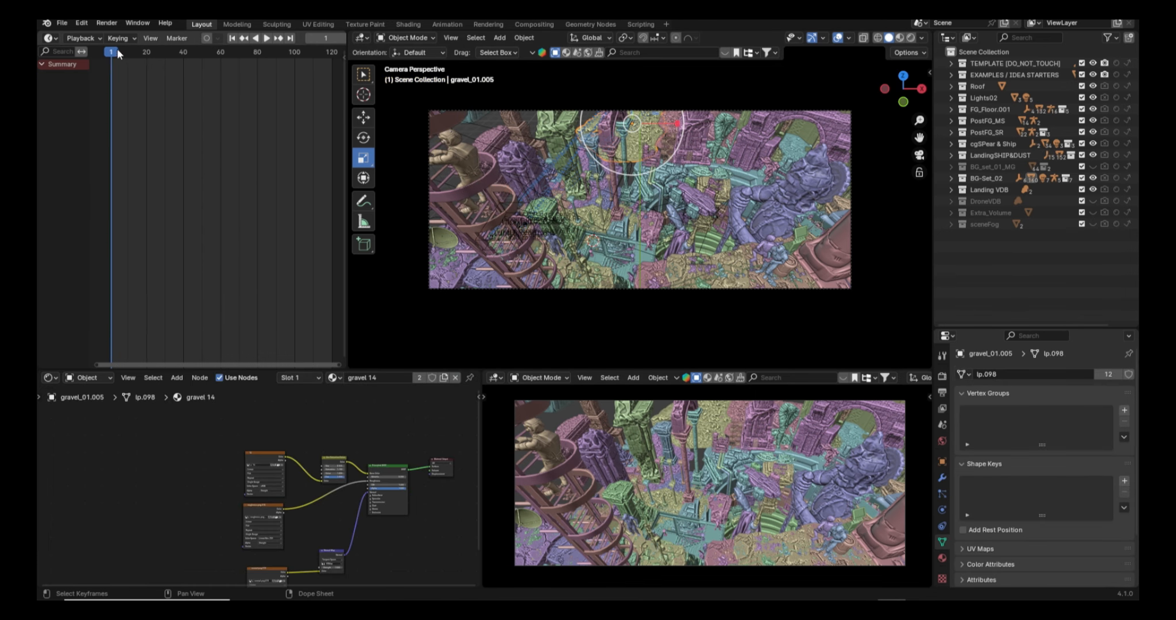
{"action": "left_click", "coordinate": [290, 38]}
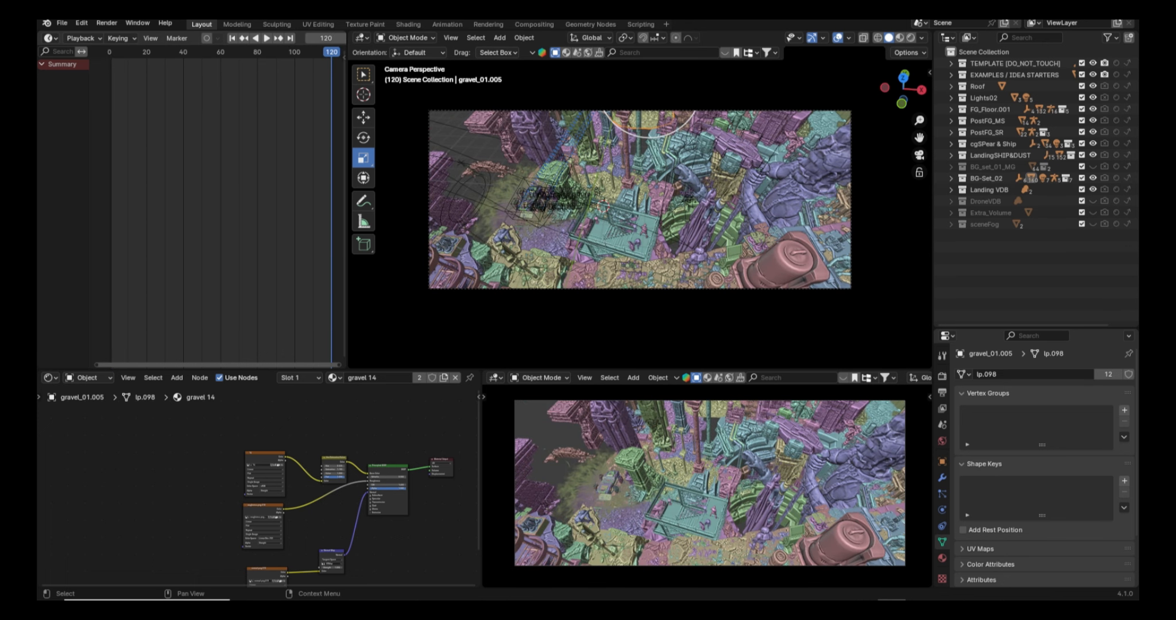
{"action": "left_click", "coordinate": [1093, 167]}
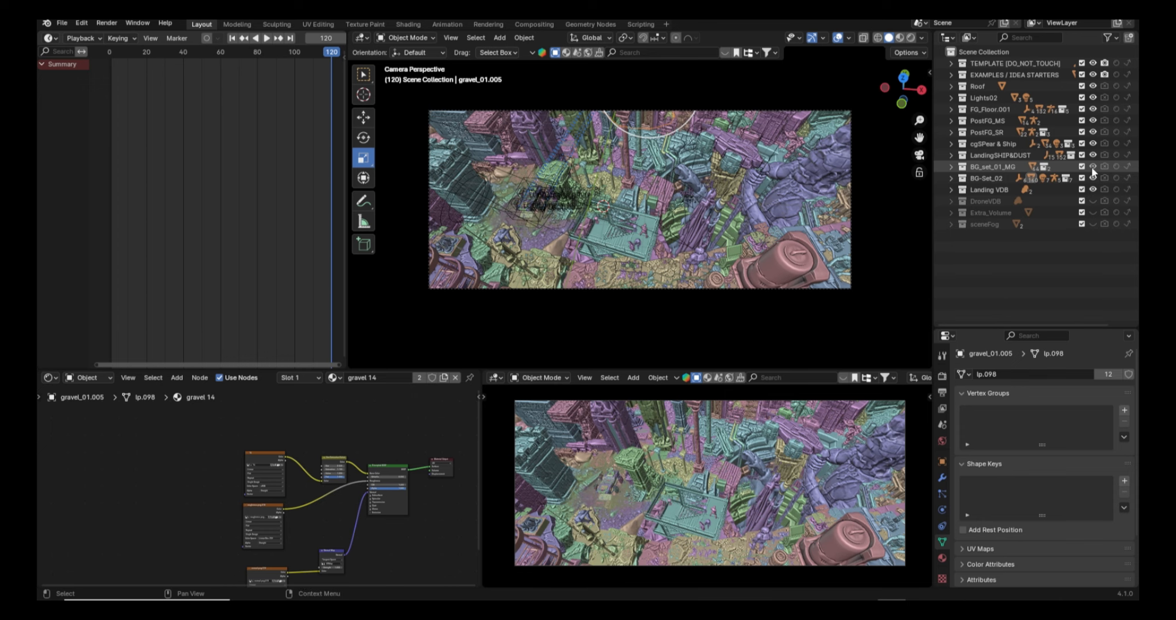
Hide the gizmos and overlays in the main viewport for a clear look at the full set
{"action": "left_click", "coordinate": [813, 38]}
{"action": "left_click", "coordinate": [838, 38]}
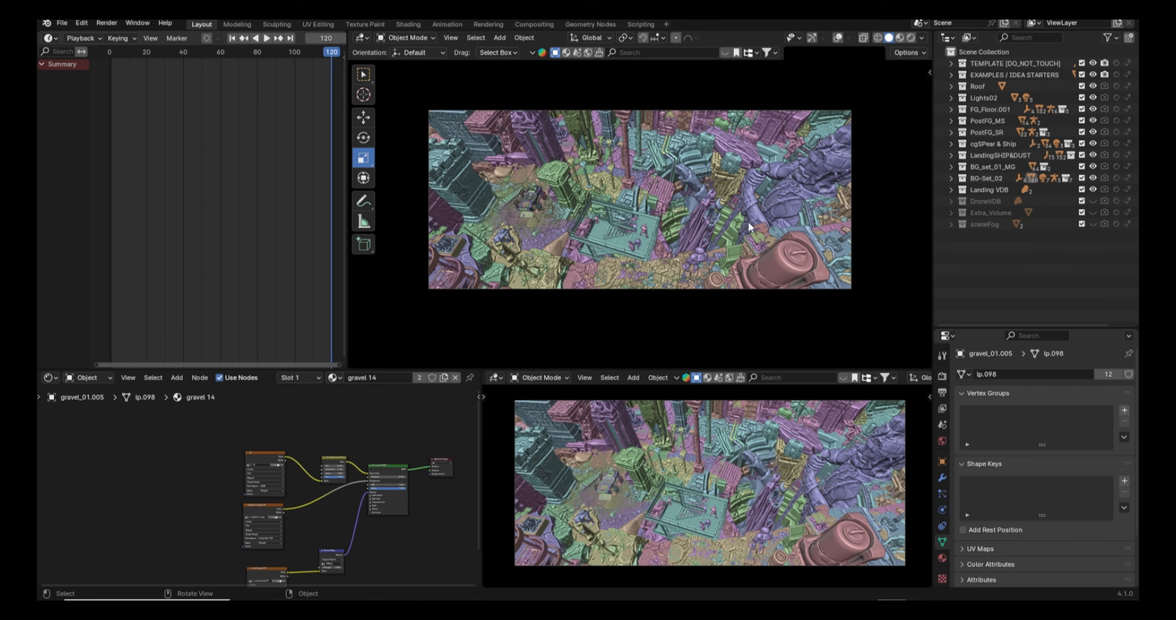
{"action": "left_click", "coordinate": [916, 53]}
{"action": "left_click", "coordinate": [923, 38]}
Select the 5. Tattered - Large - Low cloth on the background tower and inspect it up close
{"action": "left_click", "coordinate": [480, 179]}
{"action": "key", "text": "KP_Decimal"}
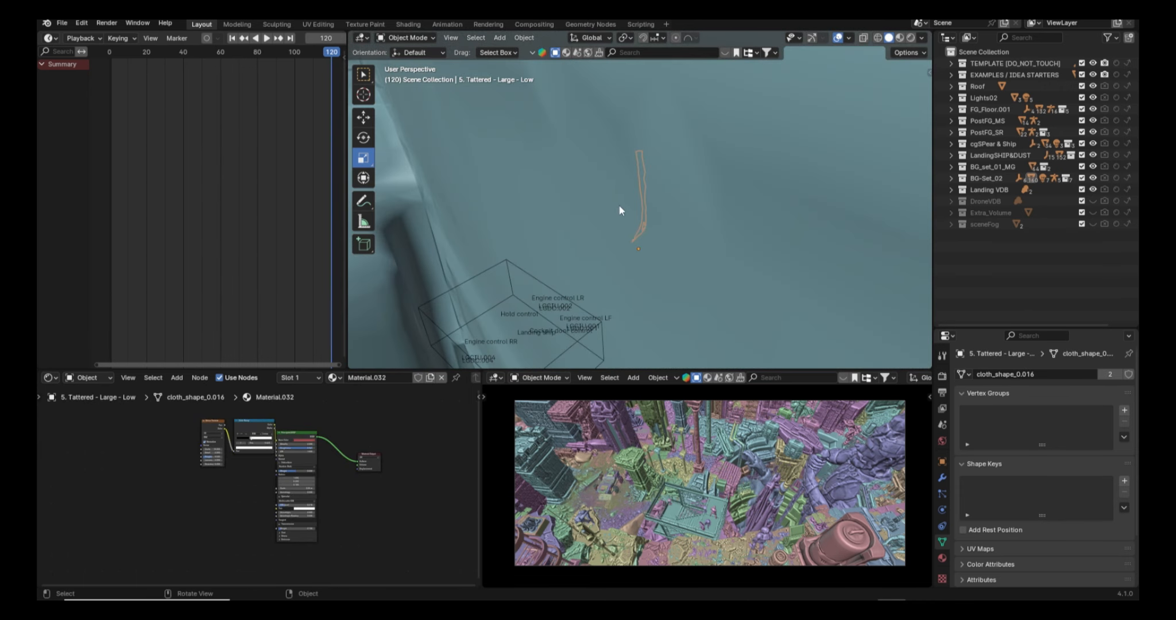
{"action": "middle_click_drag", "start_coordinate": [617, 213], "coordinate": [770, 217], "text": "ctrl"}
{"action": "scroll", "coordinate": [631, 274], "scroll_direction": "up", "scroll_amount": 1}
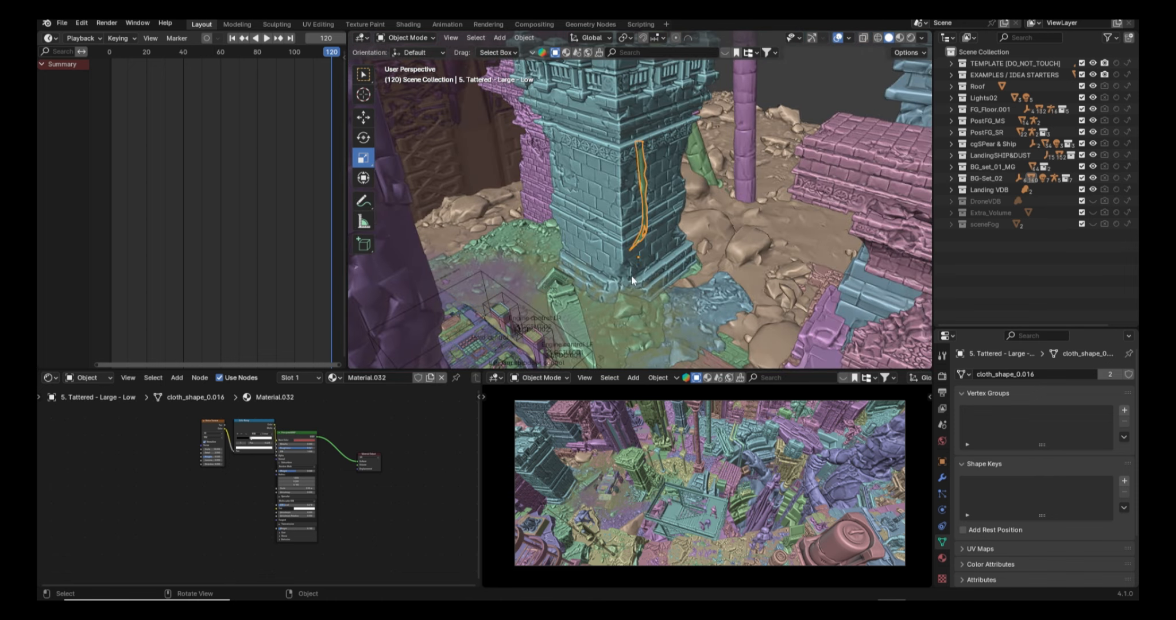
{"action": "scroll", "coordinate": [632, 261], "scroll_direction": "up", "scroll_amount": 4}
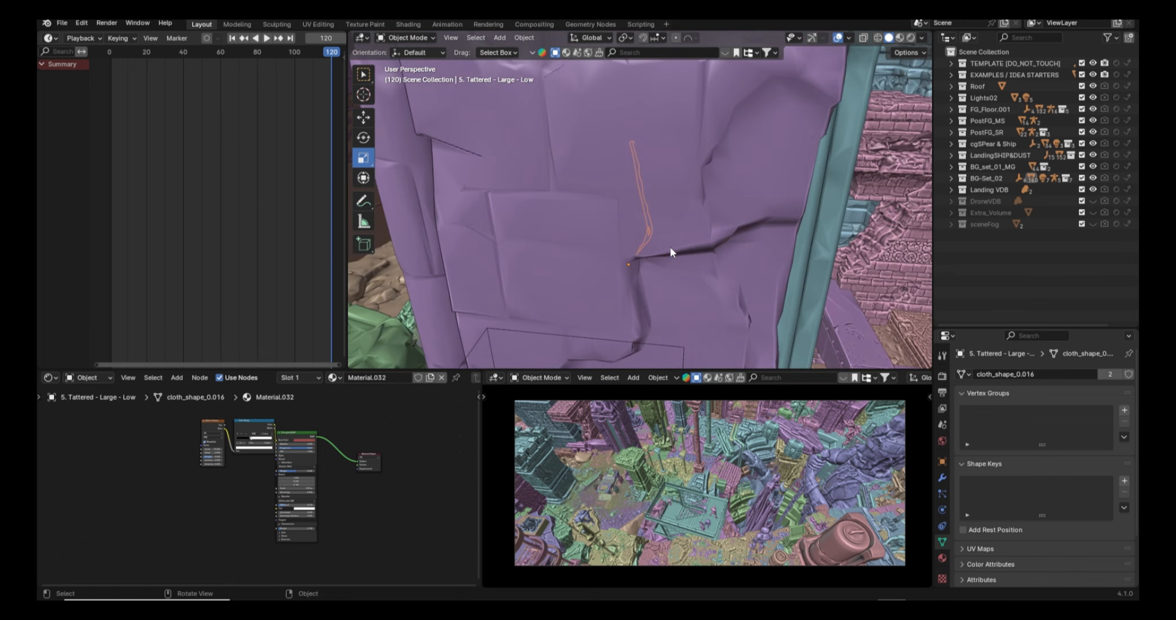
Select and frame the smoke_167_downwash_Low_Res_0001 volume among the ruins, and return to the camera view
{"action": "middle_click_drag", "start_coordinate": [650, 240], "coordinate": [622, 286]}
{"action": "scroll", "coordinate": [583, 206], "scroll_direction": "down", "scroll_amount": 4}
{"action": "left_click", "coordinate": [618, 281]}
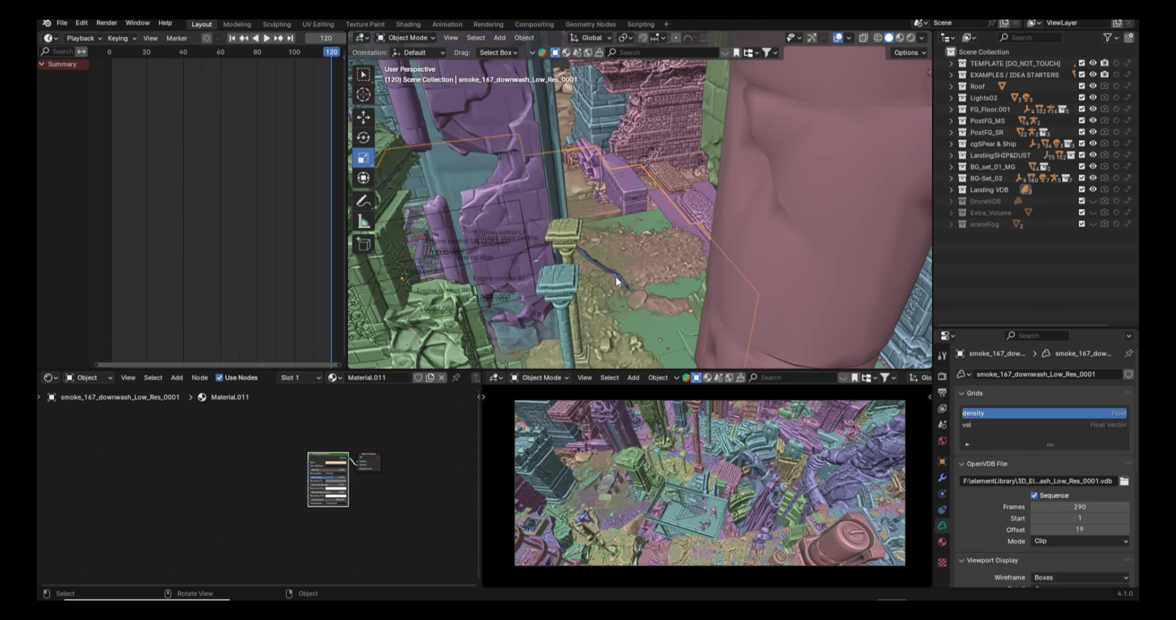
{"action": "key", "text": "KP_Decimal"}
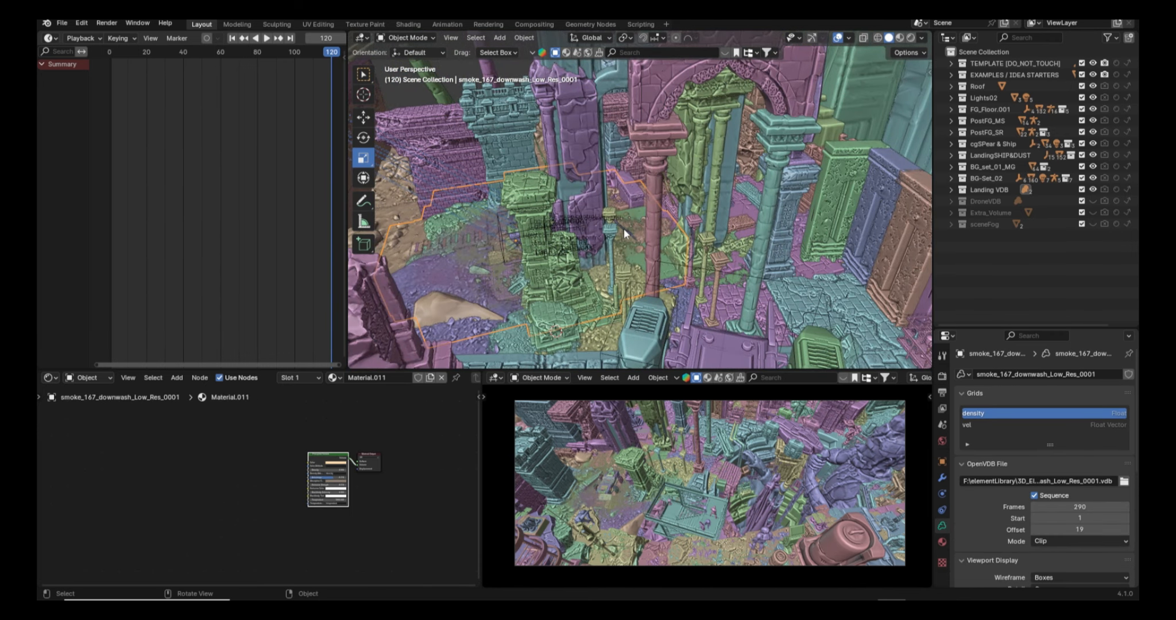
{"action": "key", "text": "KP_0"}
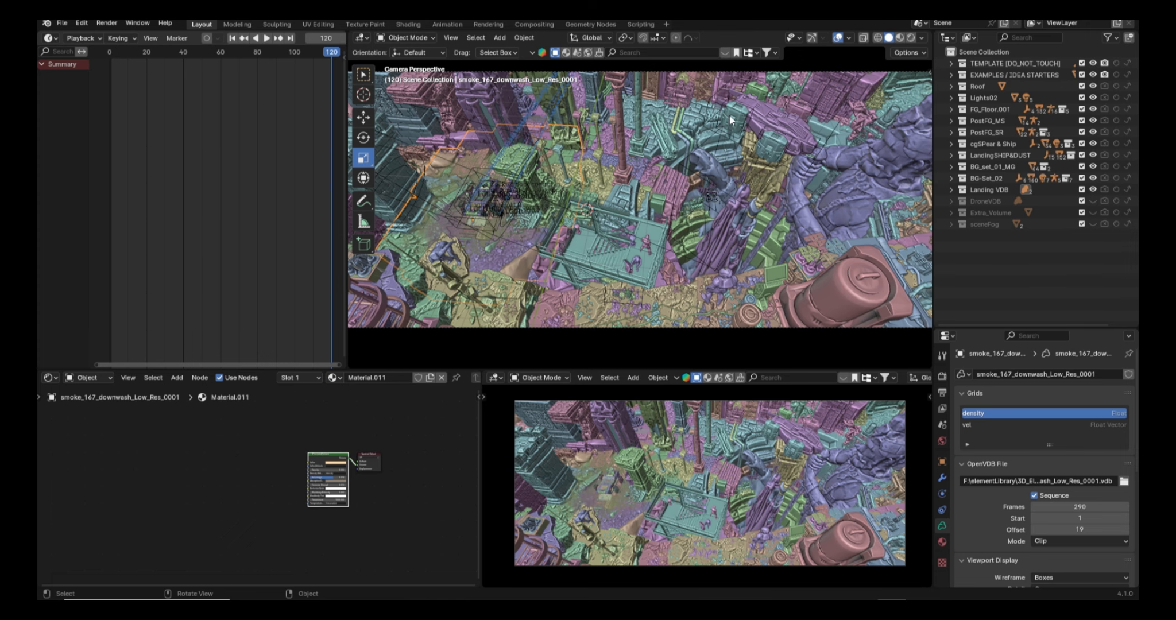
Frame Cube.140 near the giant statue and inspect Cube.007 and Cube.384 on the tank's railed platform
{"action": "left_click", "coordinate": [871, 132]}
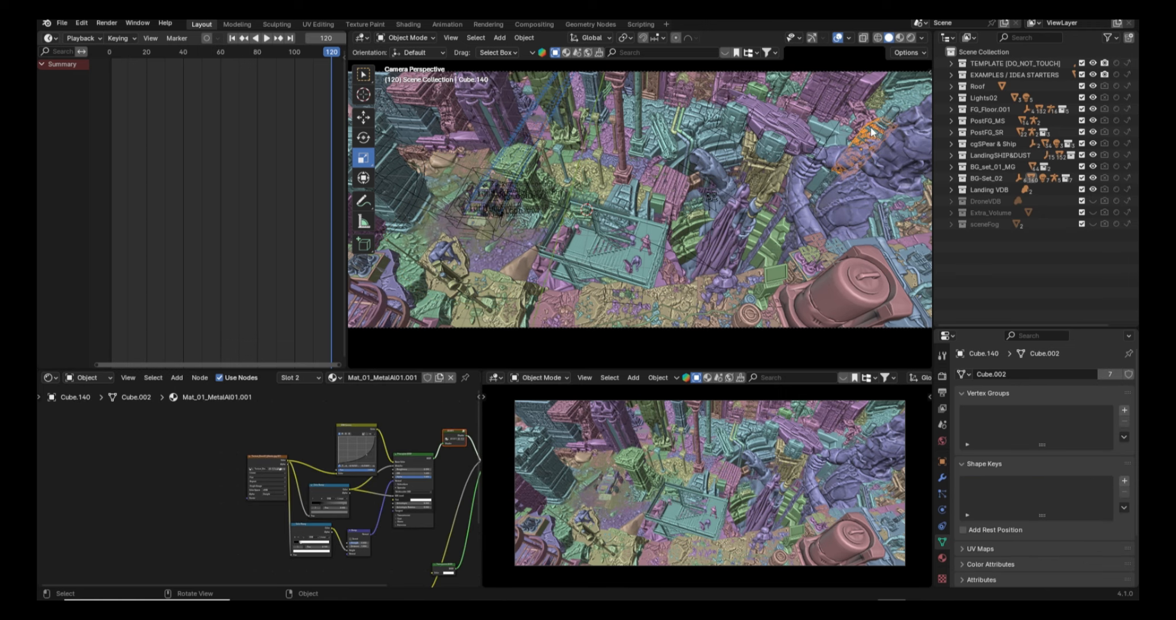
{"action": "key", "text": "KP_Decimal"}
{"action": "middle_click_drag", "start_coordinate": [638, 158], "coordinate": [684, 233]}
{"action": "left_click", "coordinate": [683, 227]}
{"action": "scroll", "coordinate": [682, 227], "scroll_direction": "up", "scroll_amount": 3}
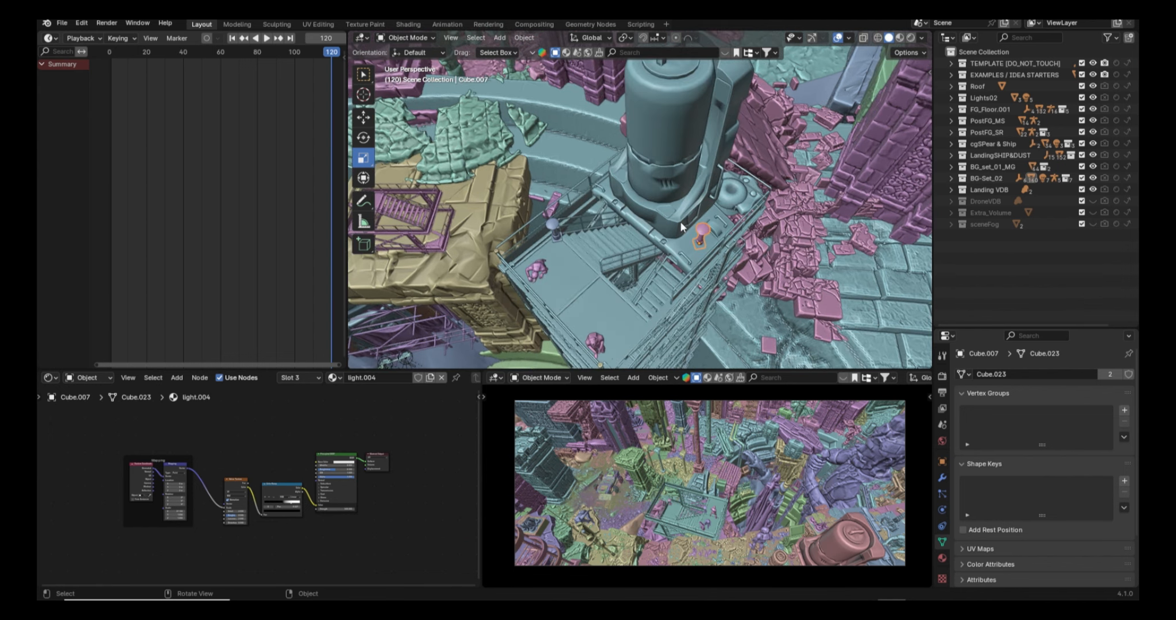
{"action": "left_click", "coordinate": [552, 231]}
Survey the circular ruins around the statue and select the n16_low.008 astronaut on the fan machinery platform
{"action": "scroll", "coordinate": [553, 230], "scroll_direction": "down", "scroll_amount": 8}
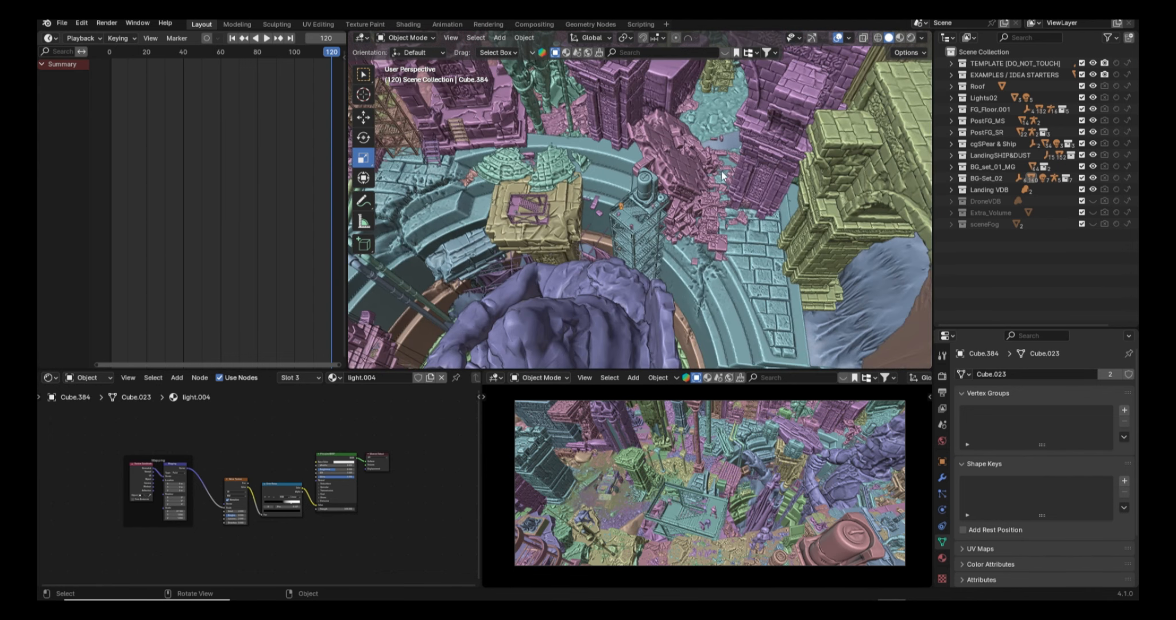
{"action": "middle_click_drag", "start_coordinate": [568, 175], "coordinate": [678, 194]}
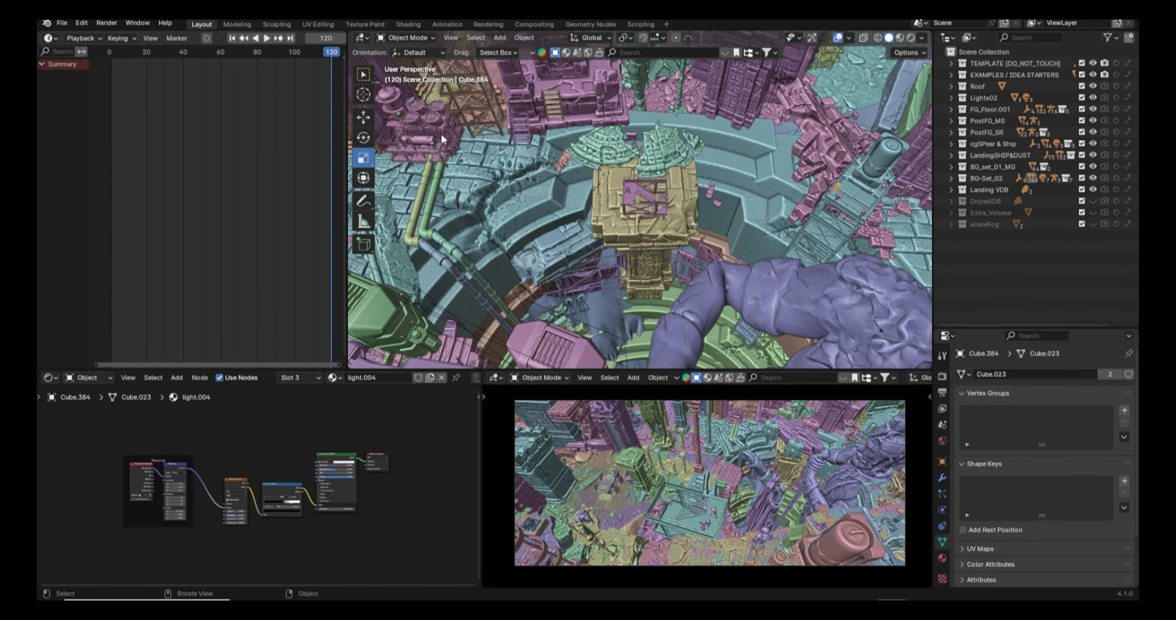
{"action": "scroll", "coordinate": [410, 142], "scroll_direction": "up", "scroll_amount": 10}
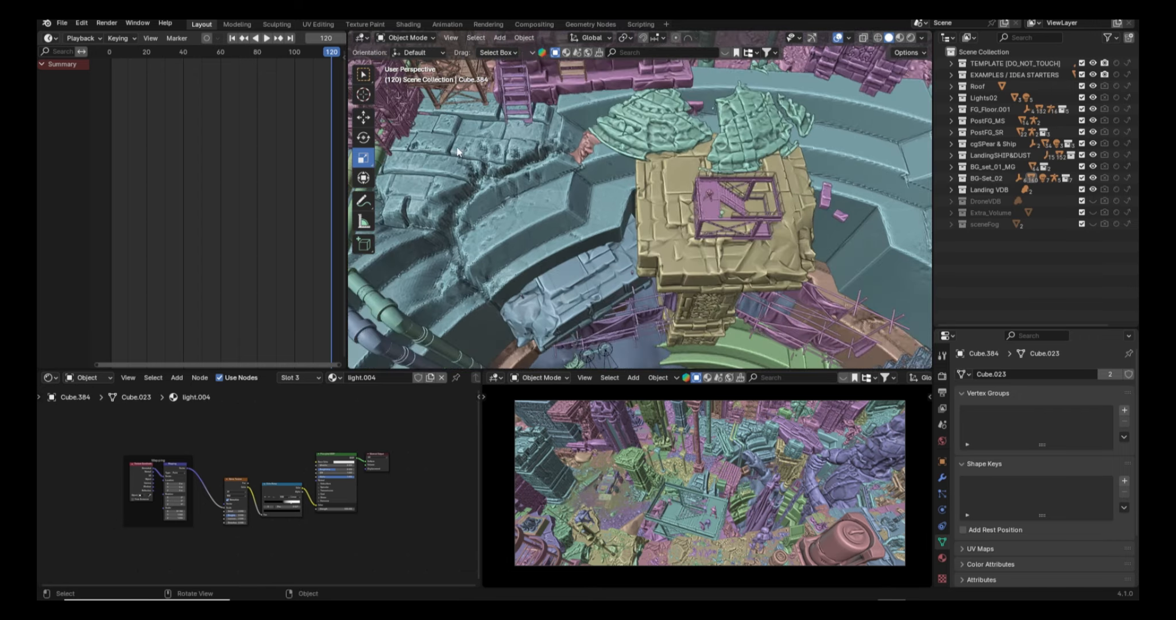
{"action": "scroll", "coordinate": [483, 152], "scroll_direction": "up", "scroll_amount": 3}
{"action": "middle_click_drag", "start_coordinate": [483, 153], "coordinate": [519, 219], "text": "shift"}
{"action": "left_click", "coordinate": [509, 225]}
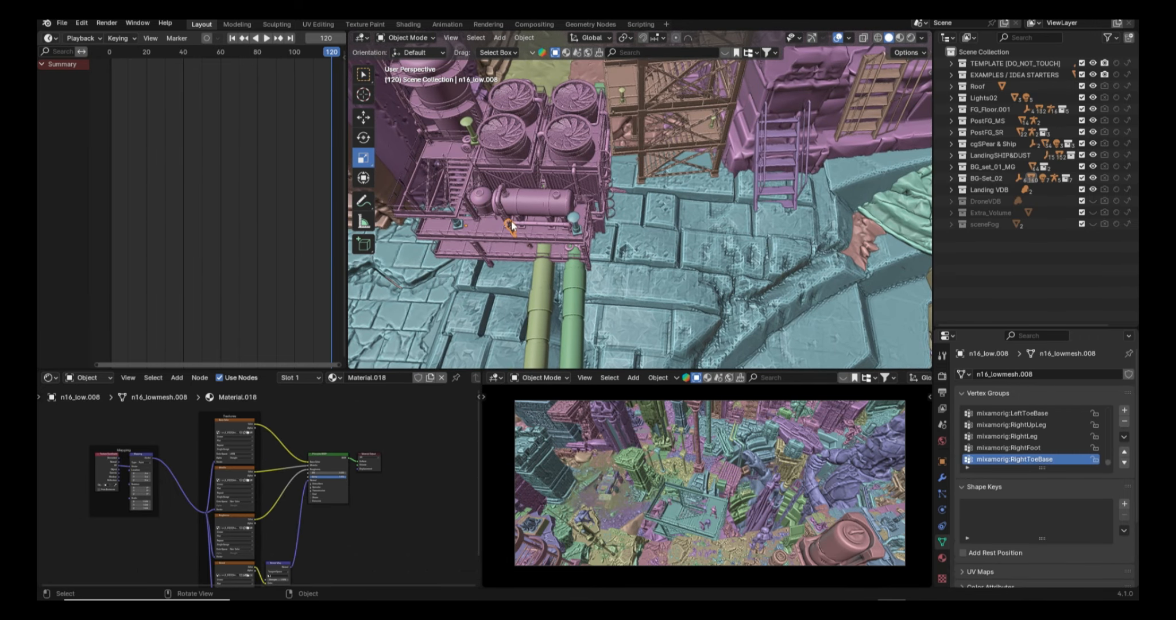
Frame the n16_low.008 astronaut and inspect the railed platforms, the second figure and the pipes running to the circular ruins
{"action": "key", "text": "KP_Decimal"}
{"action": "middle_click_drag", "start_coordinate": [599, 222], "coordinate": [635, 181]}
{"action": "middle_click_drag", "start_coordinate": [663, 259], "coordinate": [664, 149], "text": "shift"}
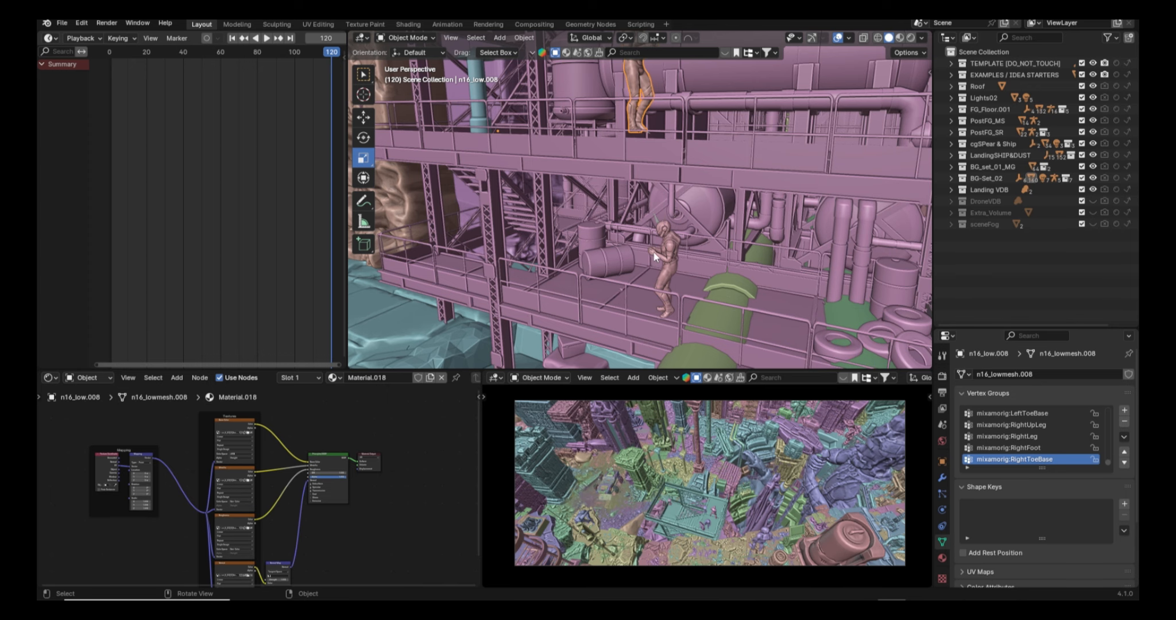
{"action": "scroll", "coordinate": [646, 234], "scroll_direction": "down", "scroll_amount": 15}
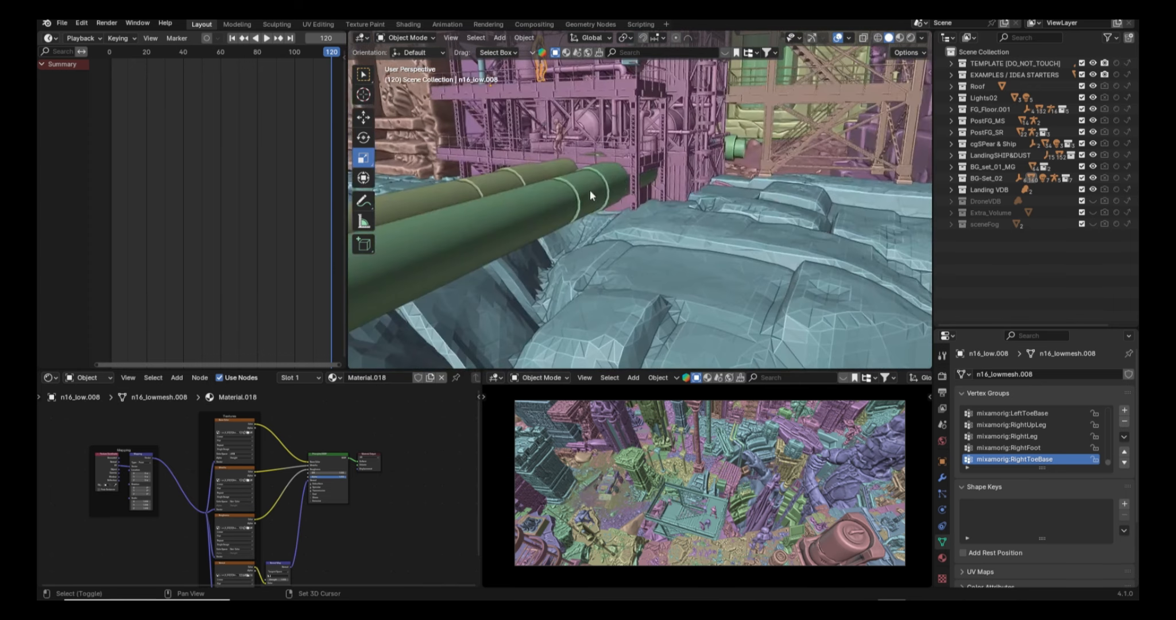
{"action": "scroll", "coordinate": [687, 203], "scroll_direction": "up", "scroll_amount": 15}
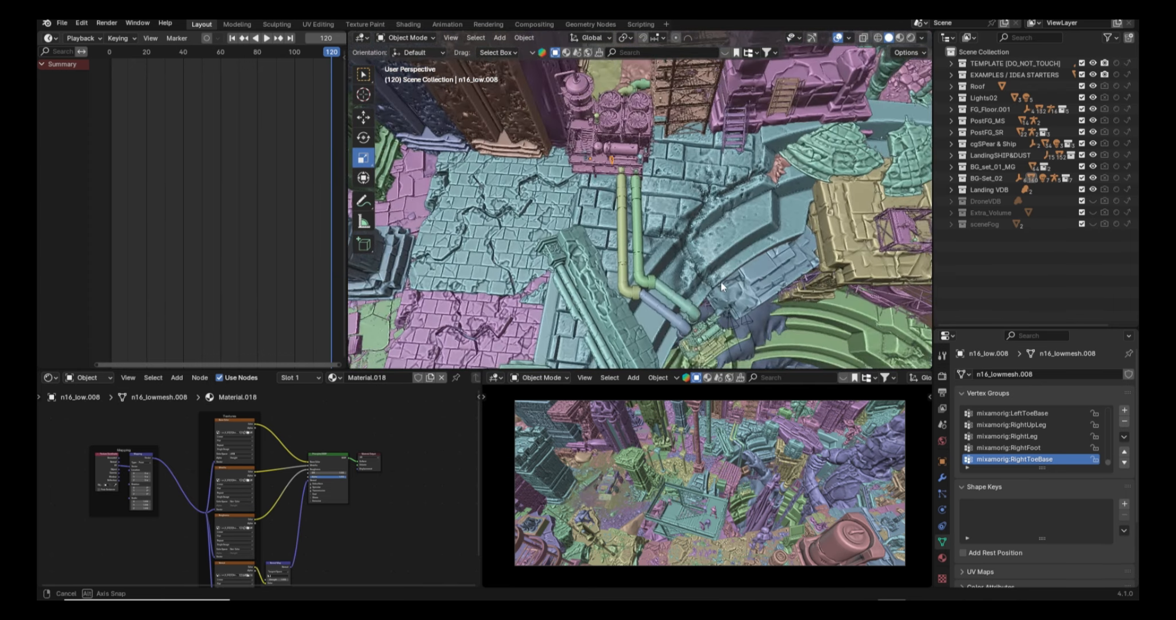
{"action": "middle_click_drag", "start_coordinate": [720, 281], "coordinate": [754, 156]}
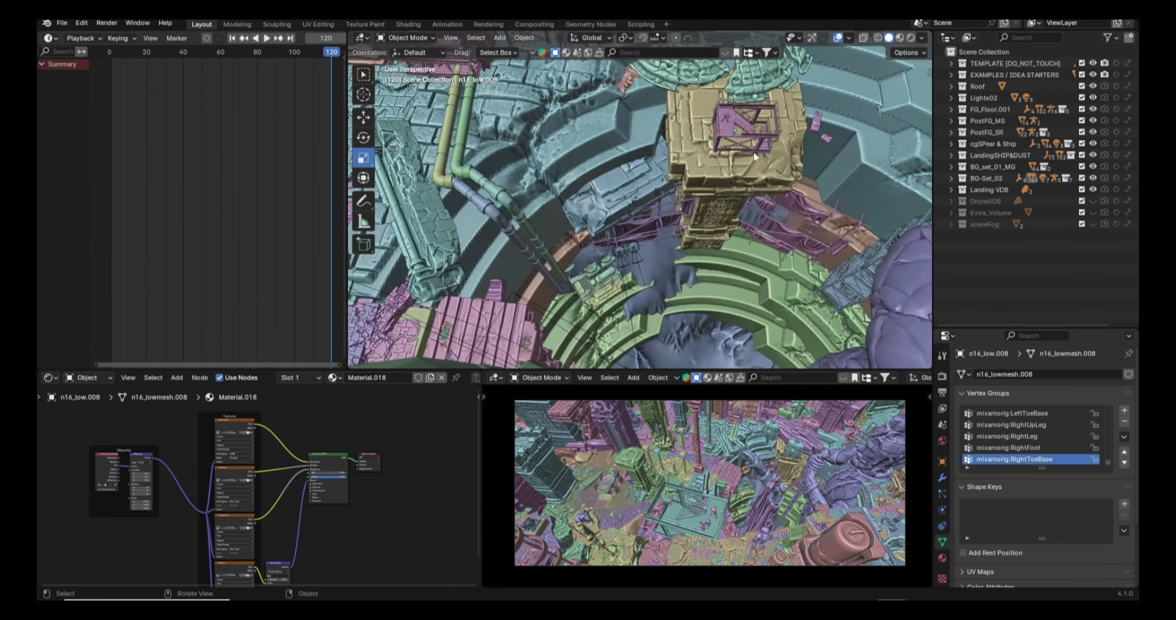
Select and frame the n16_low.010 astronaut on top of the stone tower, and inspect the landing ship hovering around it
{"action": "left_click", "coordinate": [725, 116]}
{"action": "key", "text": "KP_Decimal"}
{"action": "middle_click_drag", "start_coordinate": [725, 118], "coordinate": [720, 92]}
{"action": "scroll", "coordinate": [715, 163], "scroll_direction": "up", "scroll_amount": 2}
{"action": "scroll", "coordinate": [716, 163], "scroll_direction": "down", "scroll_amount": 10}
{"action": "middle_click_drag", "start_coordinate": [716, 166], "coordinate": [607, 290]}
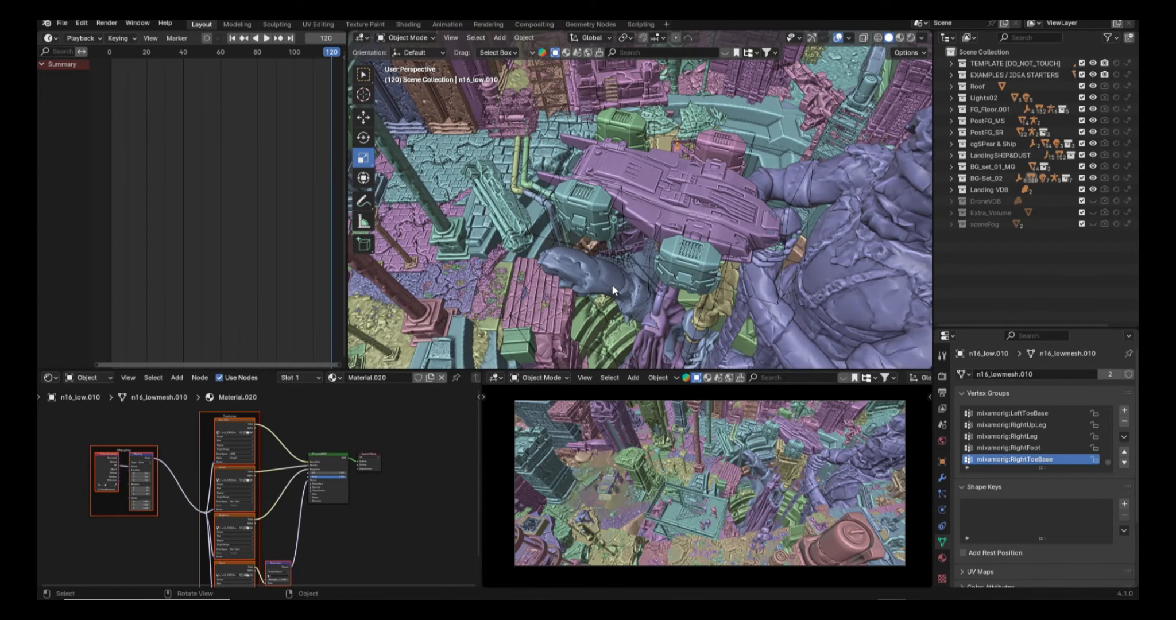
{"action": "scroll", "coordinate": [615, 276], "scroll_direction": "up", "scroll_amount": 10}
{"action": "scroll", "coordinate": [627, 231], "scroll_direction": "down", "scroll_amount": 8}
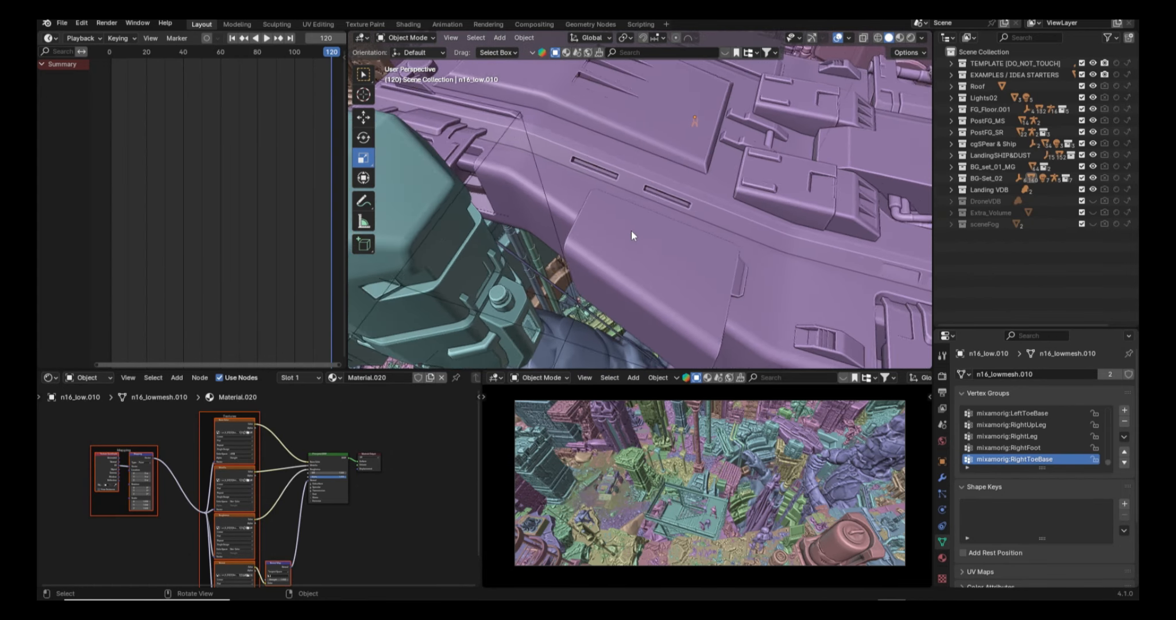
{"action": "middle_click_drag", "start_coordinate": [631, 231], "coordinate": [740, 254]}
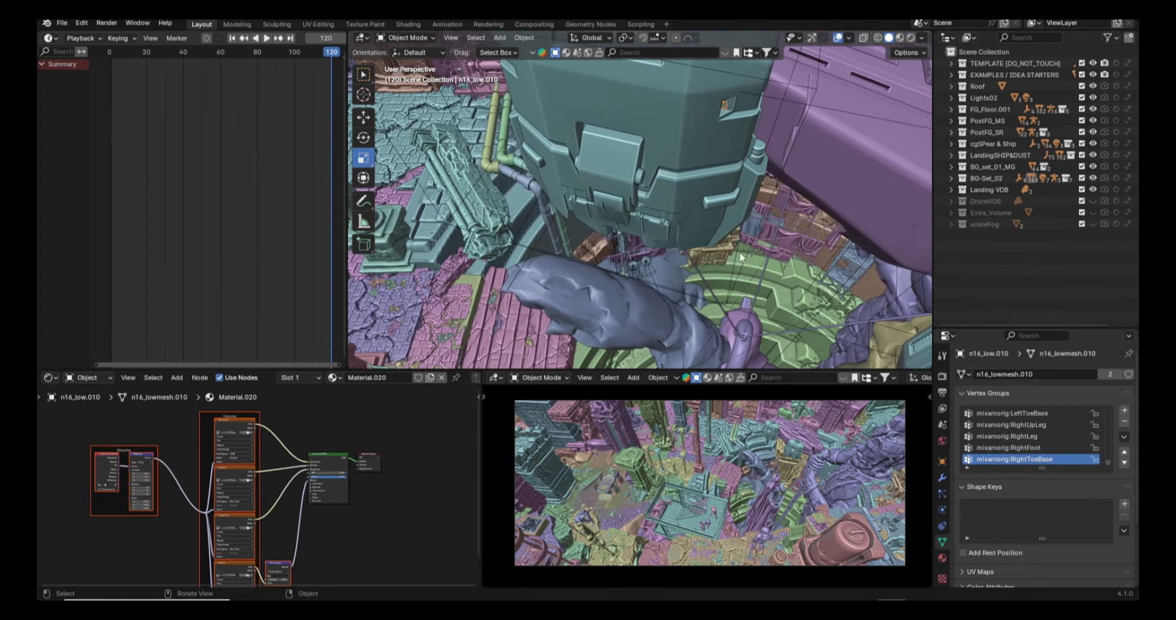
Frame the Cylinder.210 scaffolding beside the tower, select the Cylinder.003 machinery below it, and examine the surrounding ring and statue
{"action": "left_click", "coordinate": [646, 256]}
{"action": "key", "text": "KP_Decimal"}
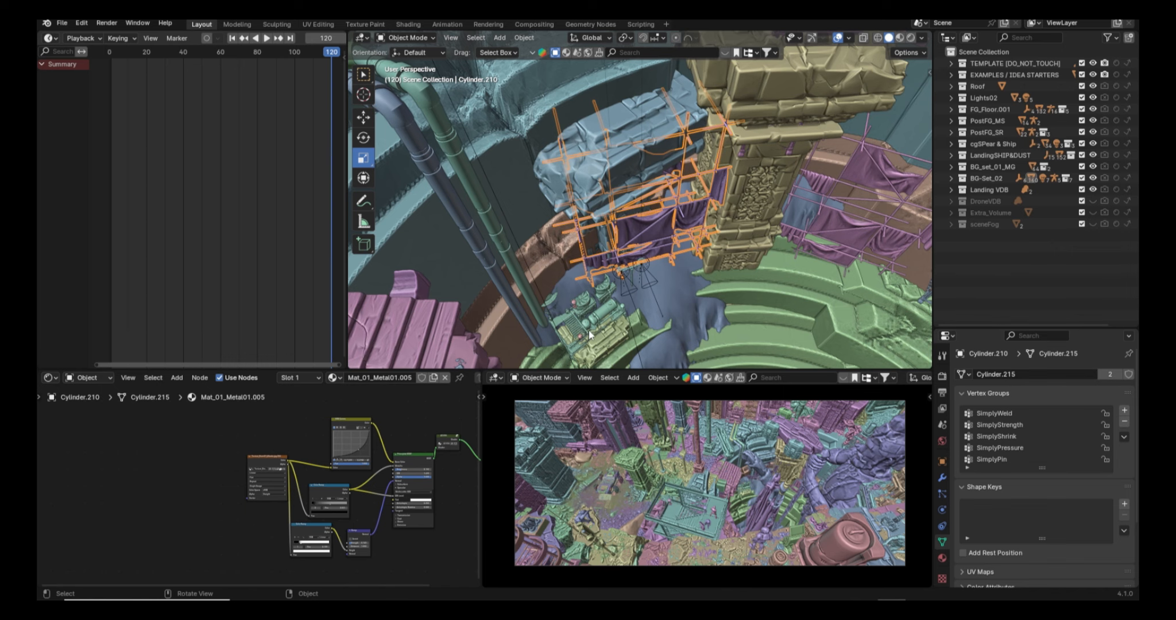
{"action": "left_click", "coordinate": [602, 314]}
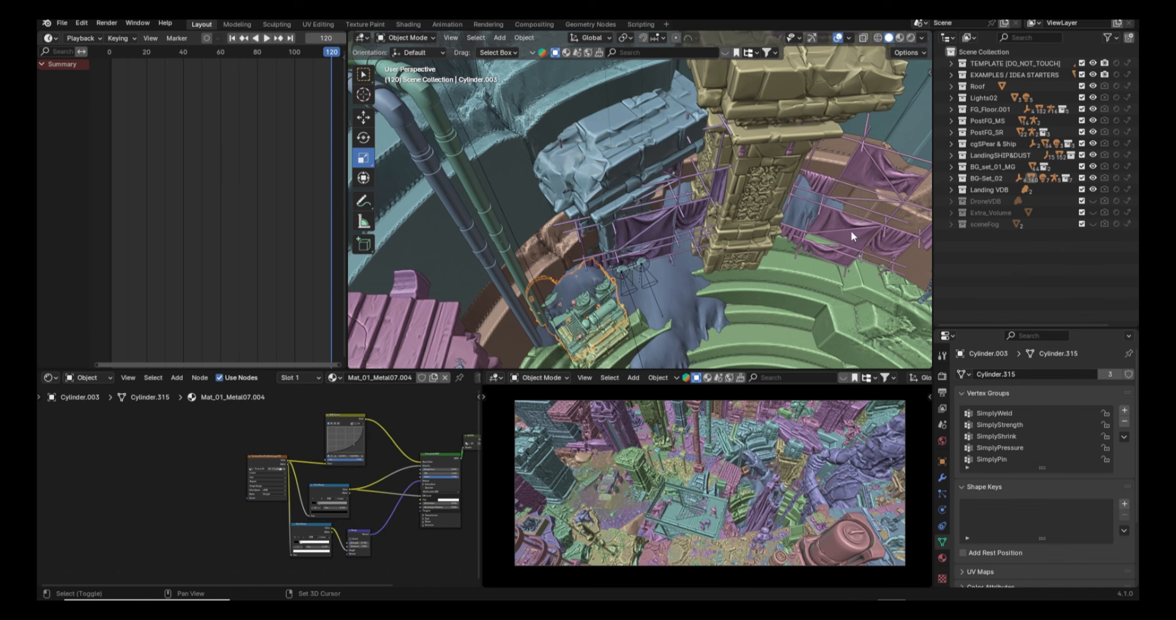
{"action": "middle_click_drag", "start_coordinate": [851, 231], "coordinate": [748, 162], "text": "shift"}
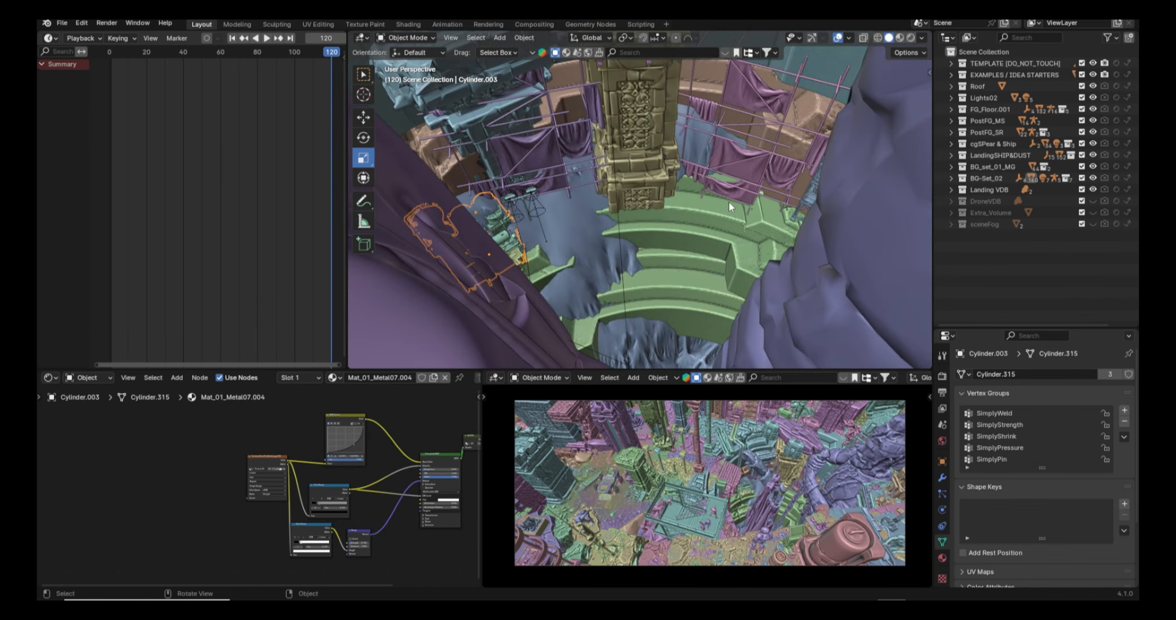
{"action": "scroll", "coordinate": [729, 202], "scroll_direction": "down", "scroll_amount": 12}
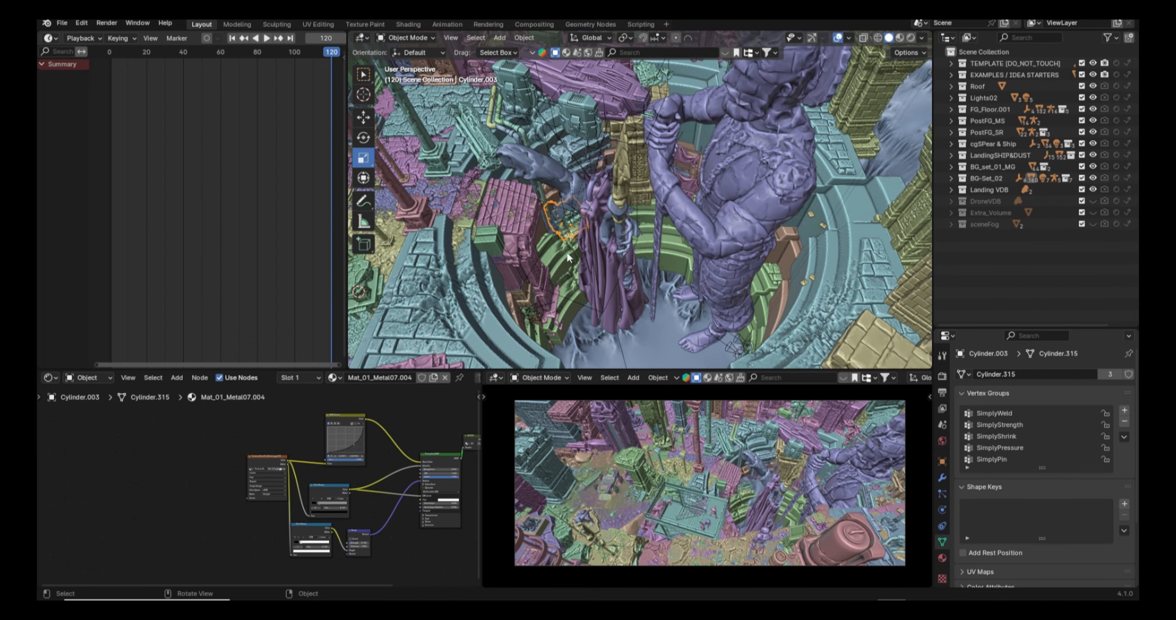
{"action": "middle_click_drag", "start_coordinate": [535, 320], "coordinate": [515, 332]}
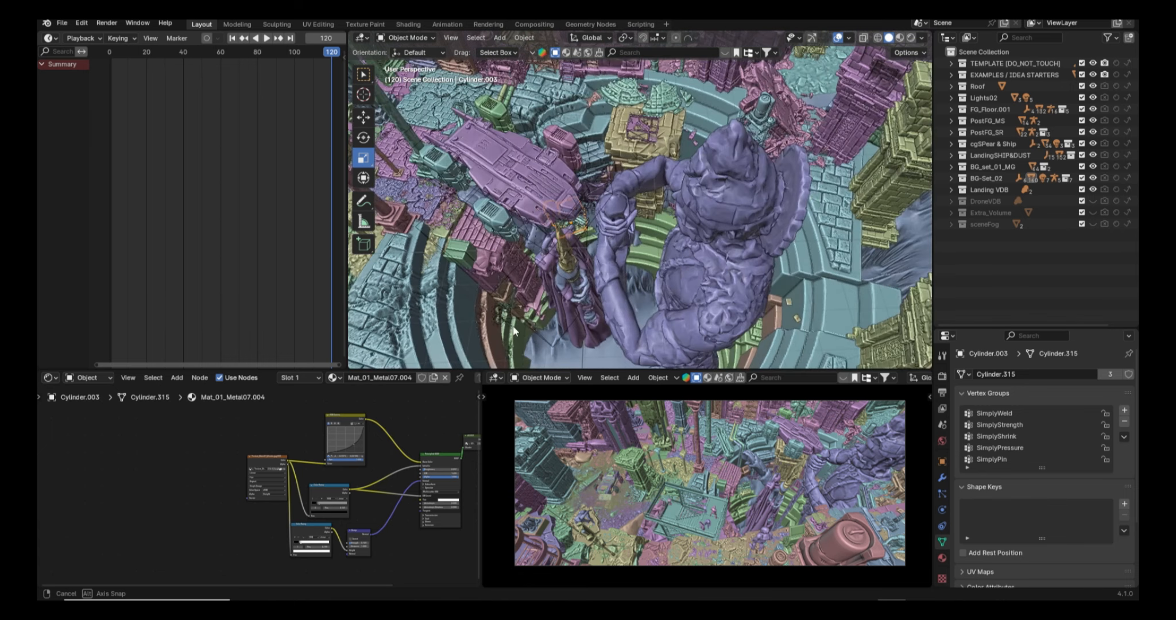
Select the spot light on the edge of the circular ruins and view it together with the giant statue
{"action": "left_click", "coordinate": [499, 317]}
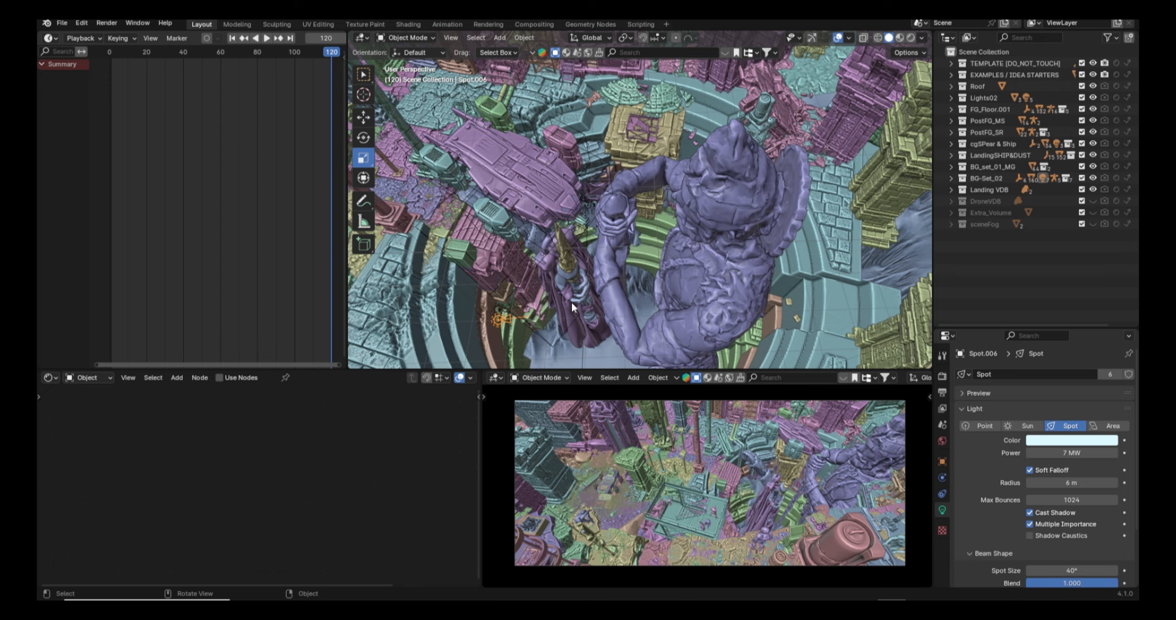
{"action": "middle_click_drag", "start_coordinate": [573, 307], "coordinate": [605, 256]}
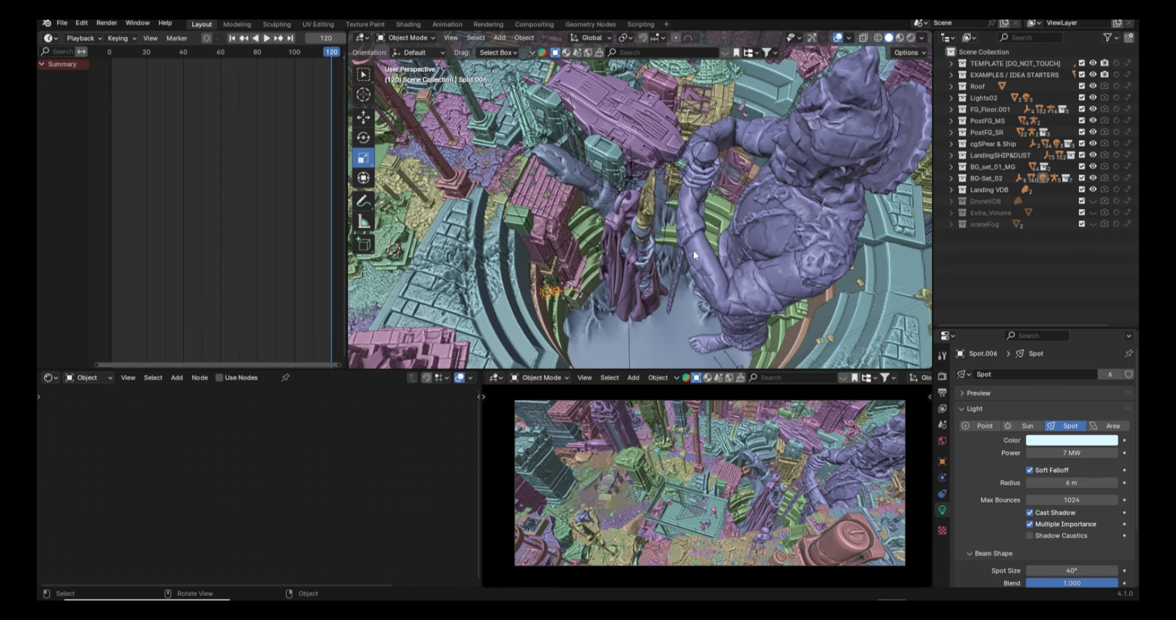
{"action": "middle_click_drag", "start_coordinate": [695, 256], "coordinate": [724, 247]}
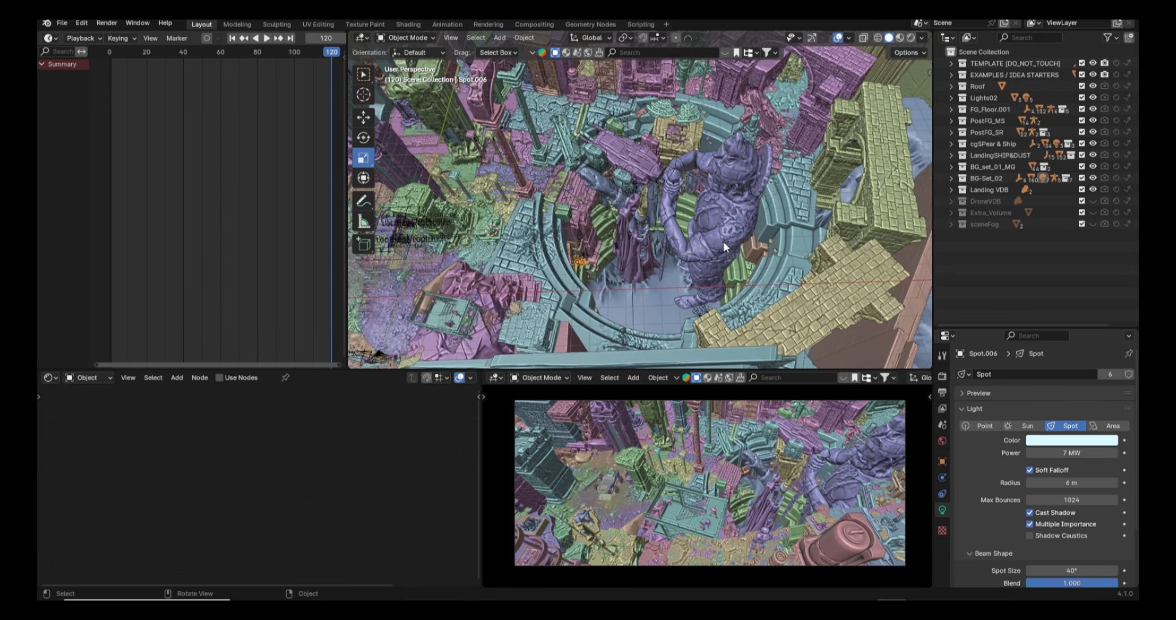
Select Set01_01_01.002 and add the surrounding ruin buildings, Details_Set01_copy009 and wall1.003 to the selection to show the background set pieces
{"action": "left_click", "coordinate": [830, 297]}
{"action": "middle_click_drag", "start_coordinate": [884, 155], "coordinate": [874, 288]}
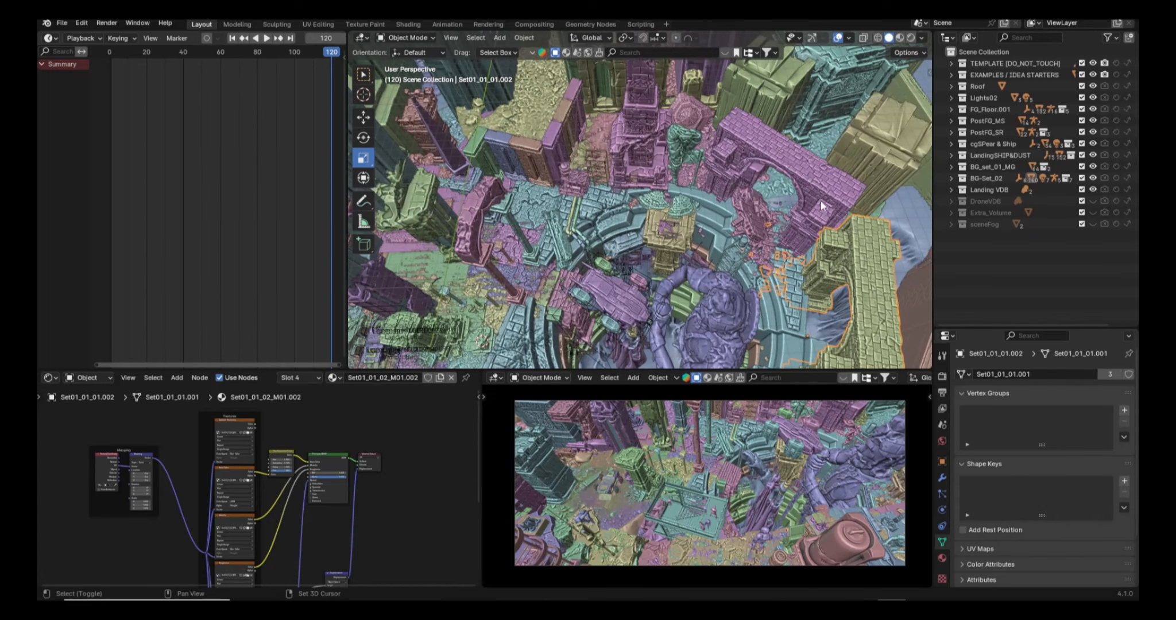
{"action": "left_click", "coordinate": [874, 144], "text": "shift"}
{"action": "left_click", "coordinate": [648, 119], "text": "shift"}
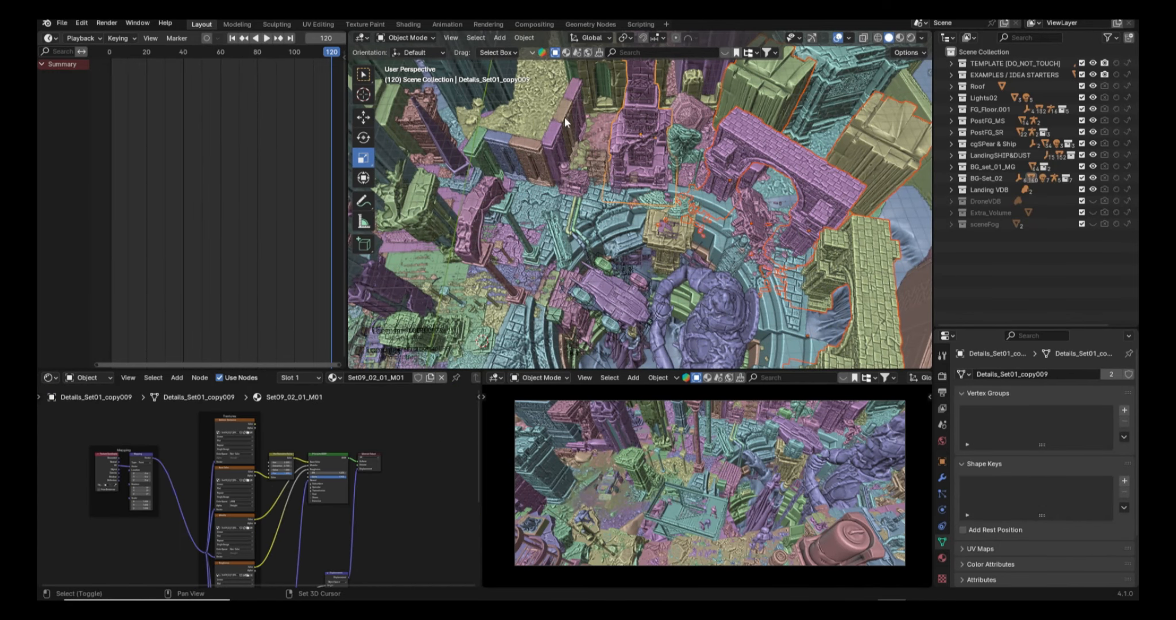
{"action": "left_click", "coordinate": [567, 123], "text": "shift"}
{"action": "middle_click_drag", "start_coordinate": [567, 123], "coordinate": [591, 178]}
{"action": "scroll", "coordinate": [590, 179], "scroll_direction": "down", "scroll_amount": 8}
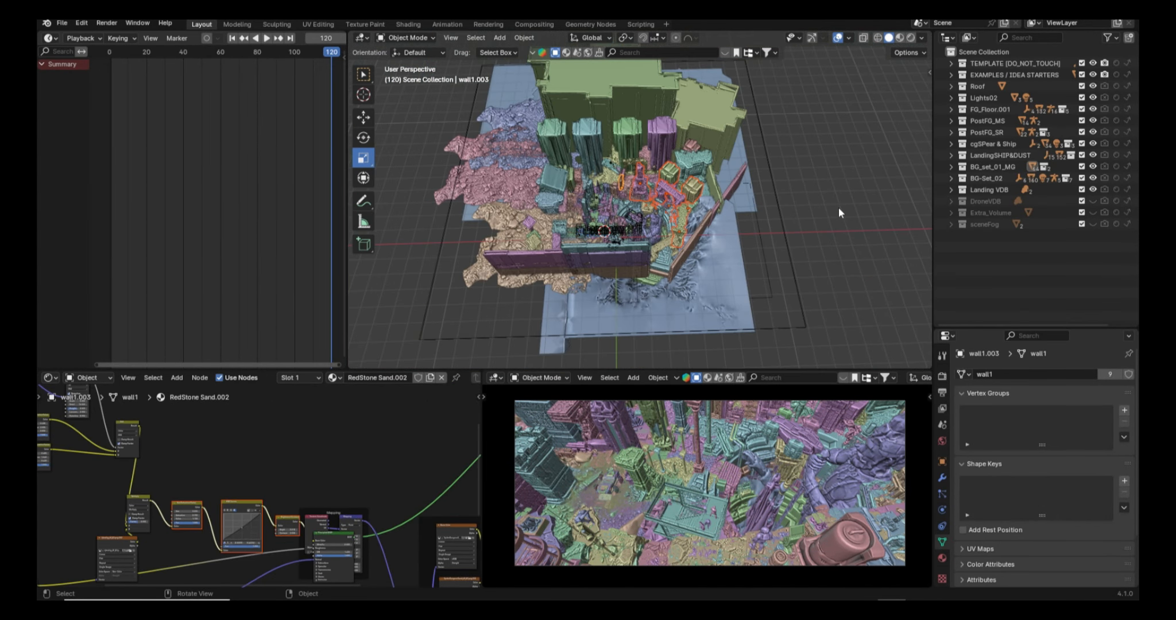
Select the large Cube roof plane above the whole set and view its coverage of the scene
{"action": "middle_click_drag", "start_coordinate": [839, 211], "coordinate": [829, 165]}
{"action": "left_click", "coordinate": [827, 146]}
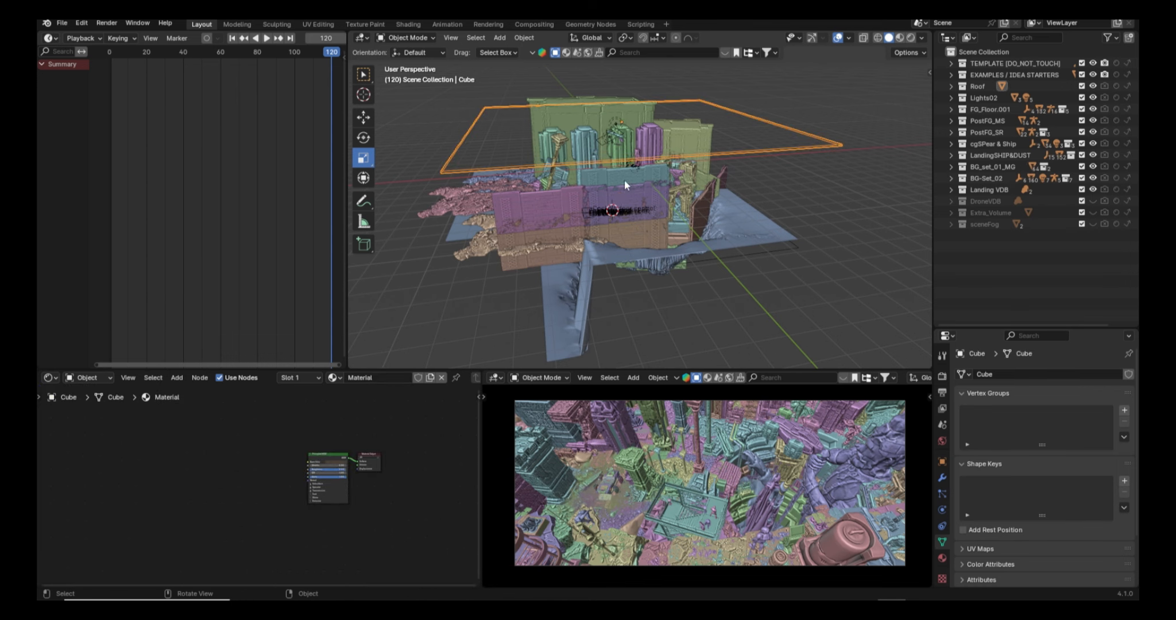
{"action": "middle_click_drag", "start_coordinate": [678, 136], "coordinate": [673, 172]}
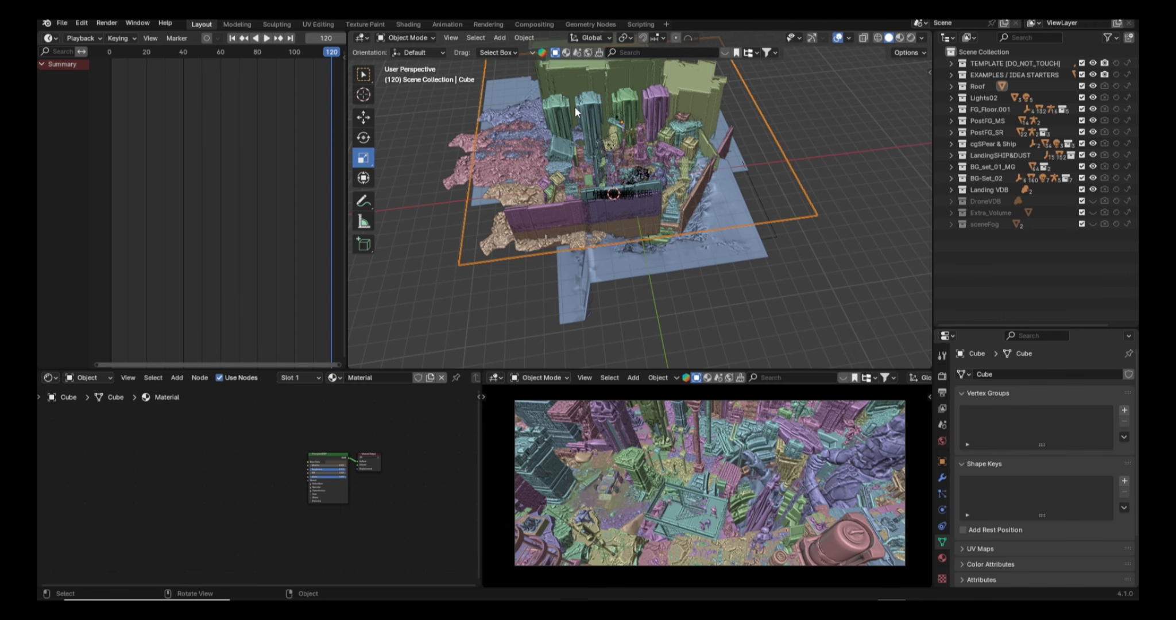
Examine the layout of the tall background towers, city ruins and rocky terrain from above and from ground level
{"action": "scroll", "coordinate": [577, 111], "scroll_direction": "up", "scroll_amount": 3}
{"action": "middle_click_drag", "start_coordinate": [608, 118], "coordinate": [643, 199], "text": "shift"}
{"action": "middle_click_drag", "start_coordinate": [643, 198], "coordinate": [652, 236]}
{"action": "scroll", "coordinate": [764, 288], "scroll_direction": "up", "scroll_amount": 2}
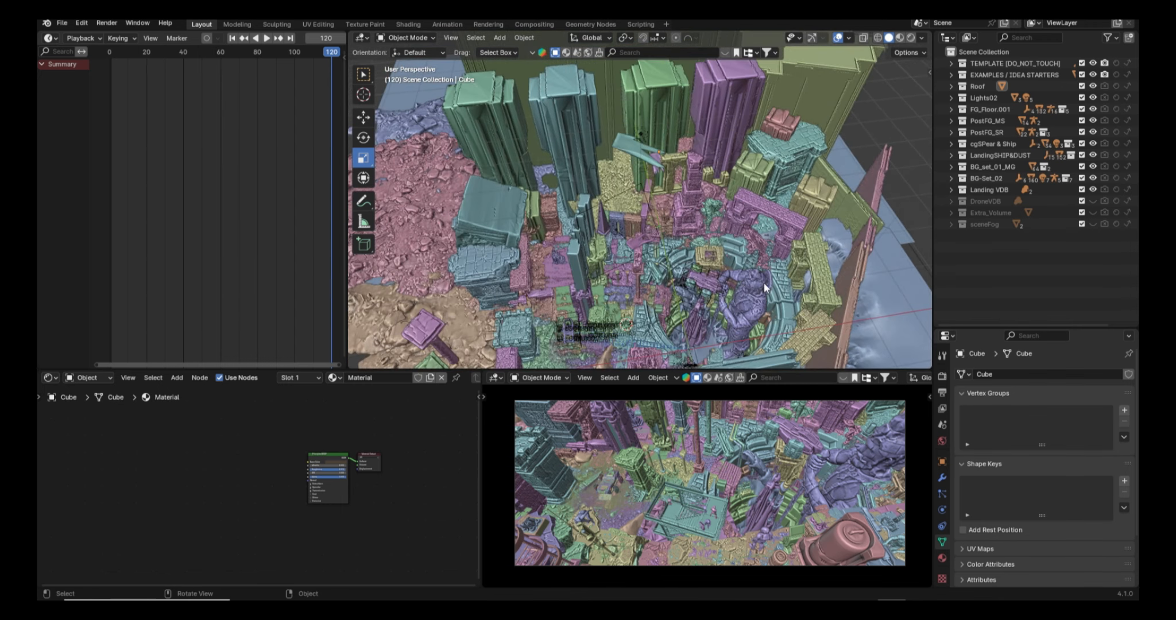
{"action": "scroll", "coordinate": [689, 271], "scroll_direction": "down", "scroll_amount": 2}
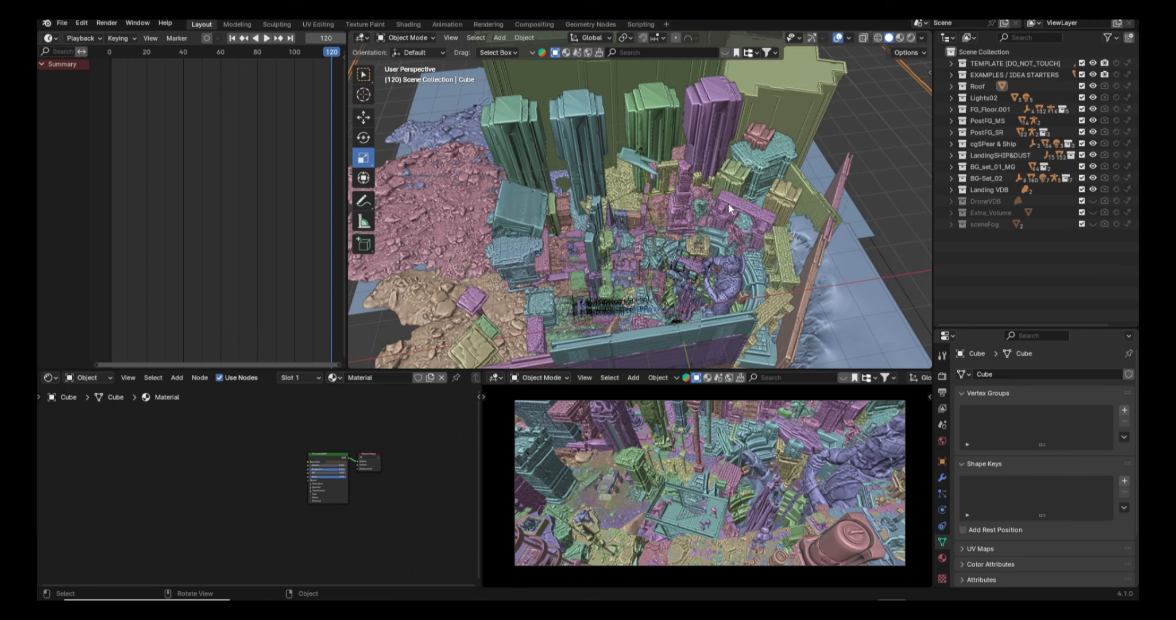
{"action": "middle_click_drag", "start_coordinate": [694, 288], "coordinate": [782, 225]}
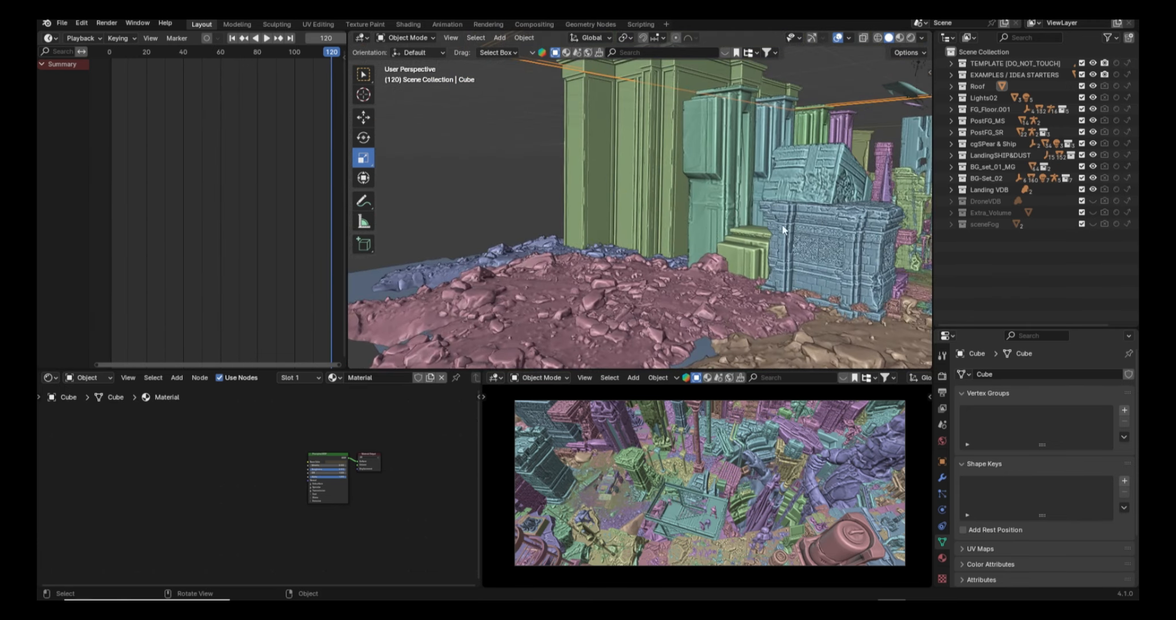
{"action": "middle_click_drag", "start_coordinate": [820, 261], "coordinate": [831, 257]}
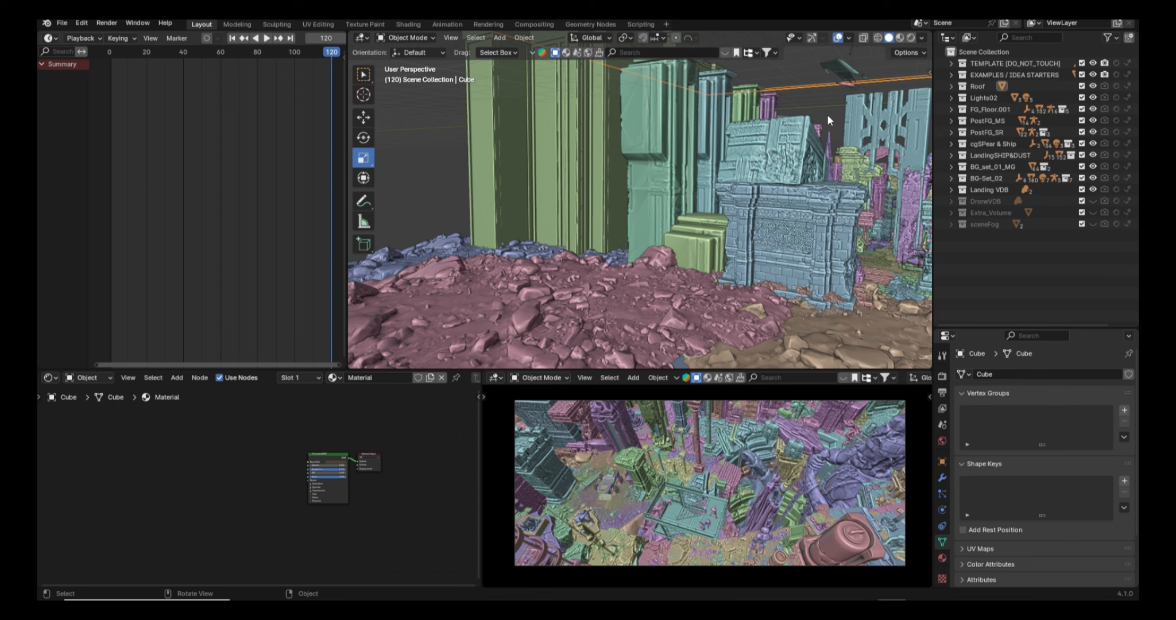
{"action": "middle_click_drag", "start_coordinate": [521, 202], "coordinate": [619, 224]}
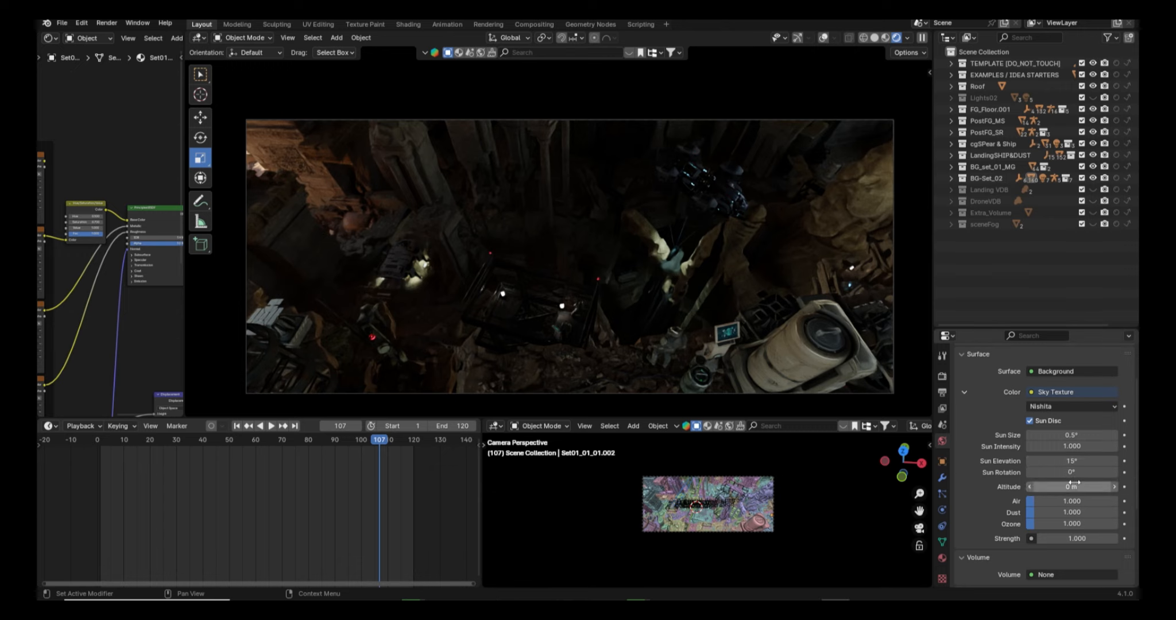
Set the world sky texture's sun elevation to 35° and its sun rotation to 90°
{"action": "left_click", "coordinate": [1085, 461]}
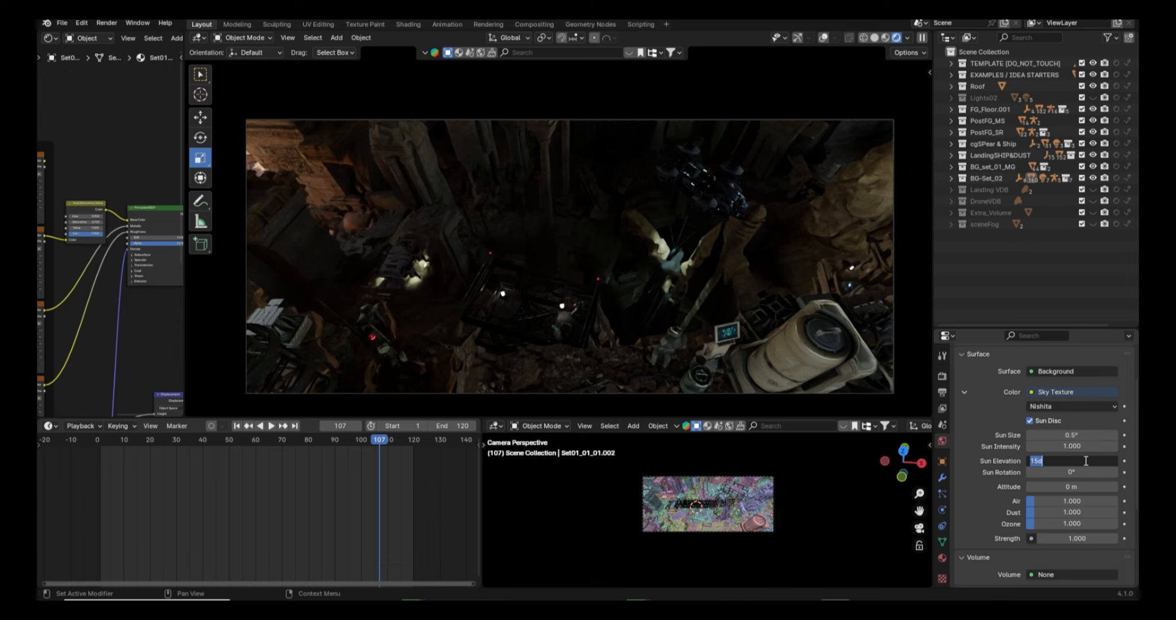
{"action": "type", "text": "35"}
{"action": "key", "text": "Return"}
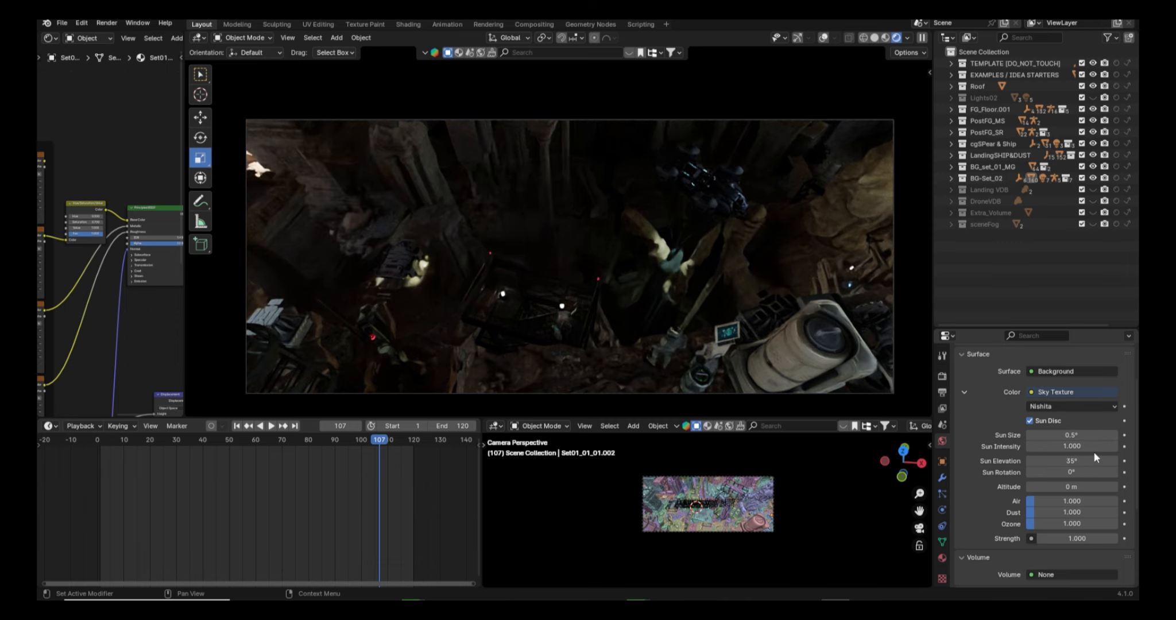
{"action": "left_click", "coordinate": [1080, 472]}
{"action": "type", "text": "90"}
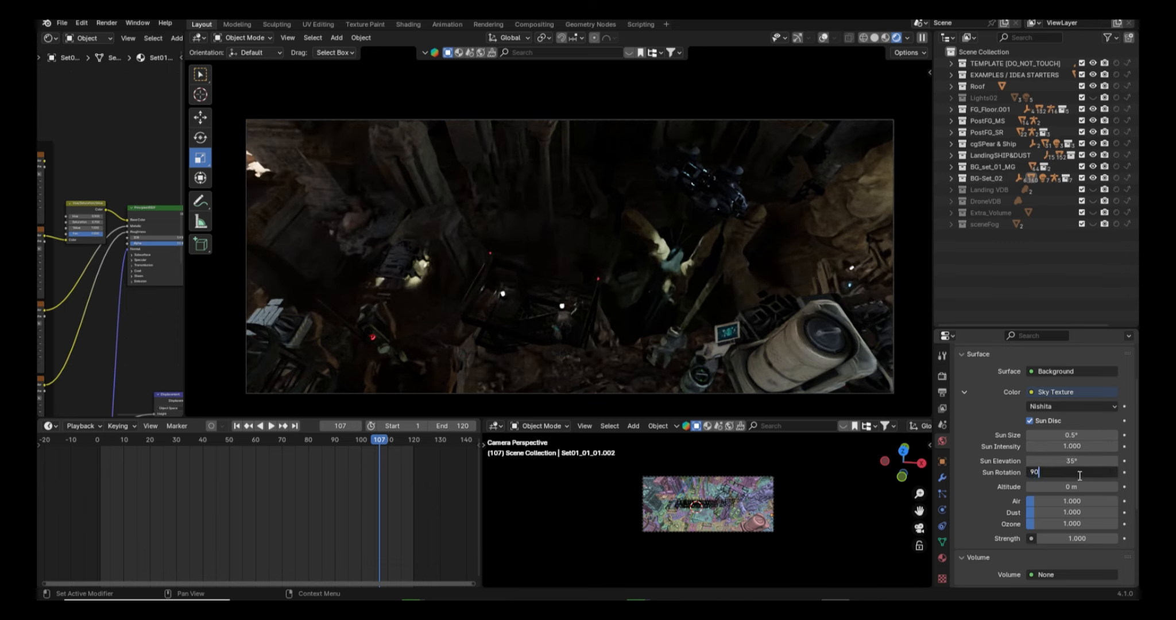
{"action": "key", "text": "Return"}
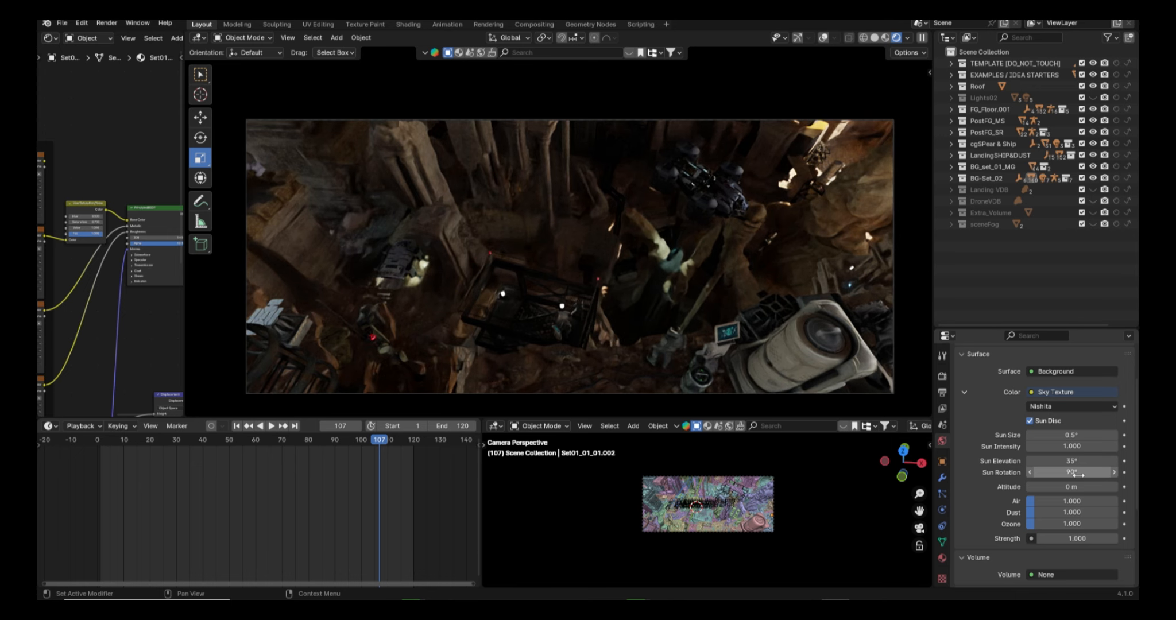
Set the sky texture's sun rotation to -90° and its sun elevation to 12°
{"action": "left_click", "coordinate": [1077, 473]}
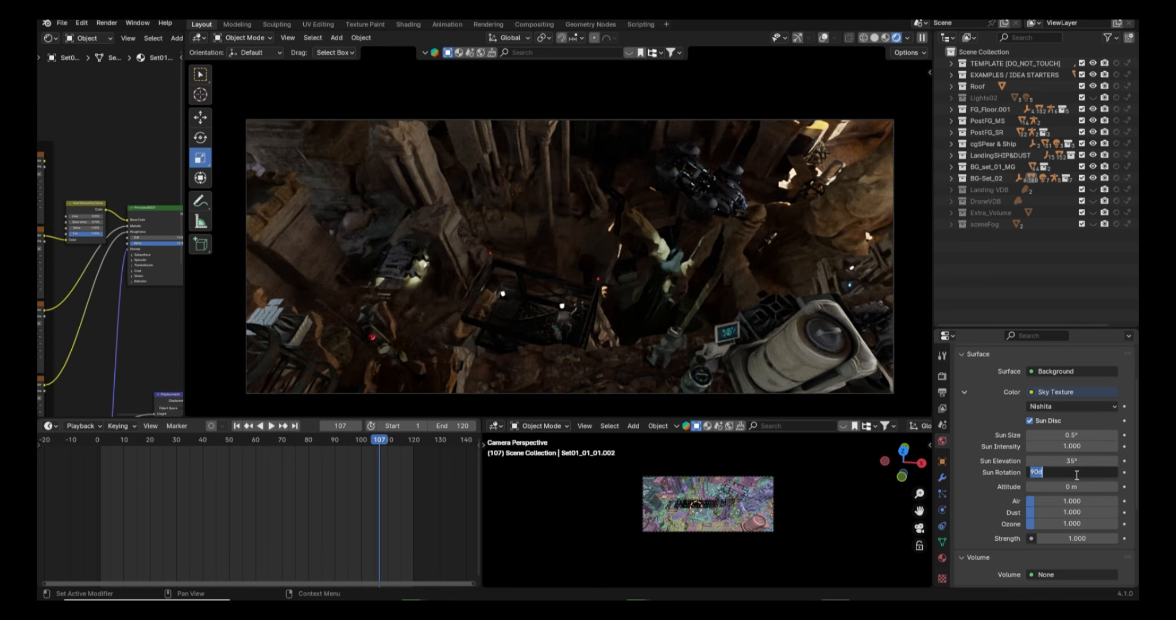
{"action": "type", "text": "-90"}
{"action": "key", "text": "Return"}
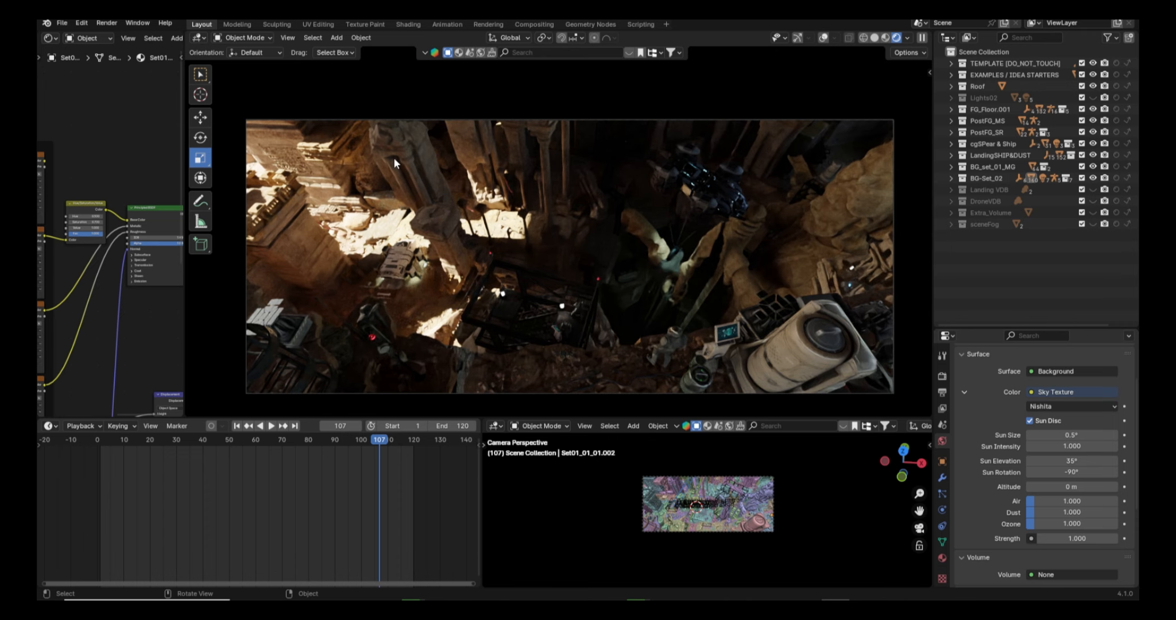
{"action": "left_click", "coordinate": [1078, 461]}
{"action": "type", "text": "12"}
{"action": "key", "text": "Return"}
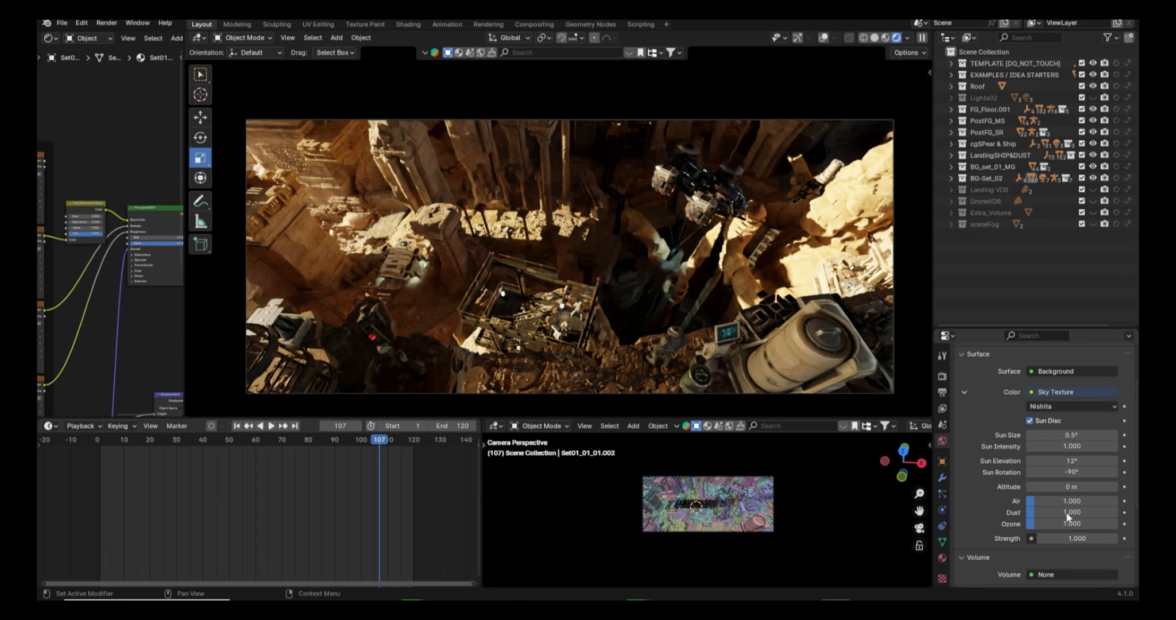
Set the sky texture's sun intensity to 7
{"action": "left_click", "coordinate": [1065, 447]}
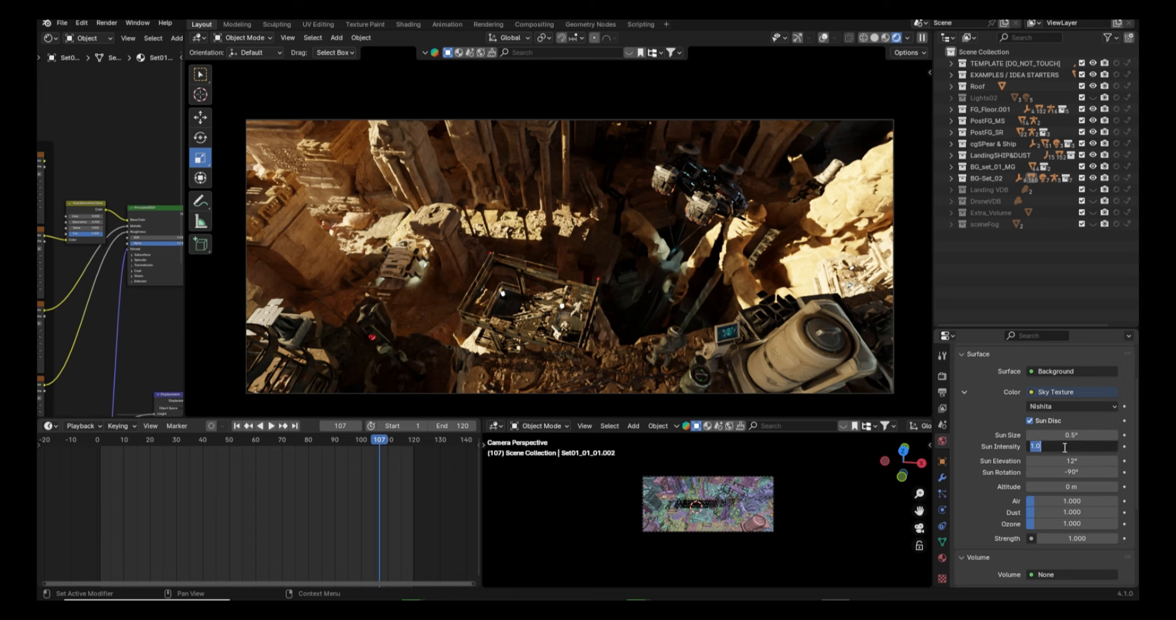
{"action": "type", "text": "7"}
{"action": "key", "text": "Return"}
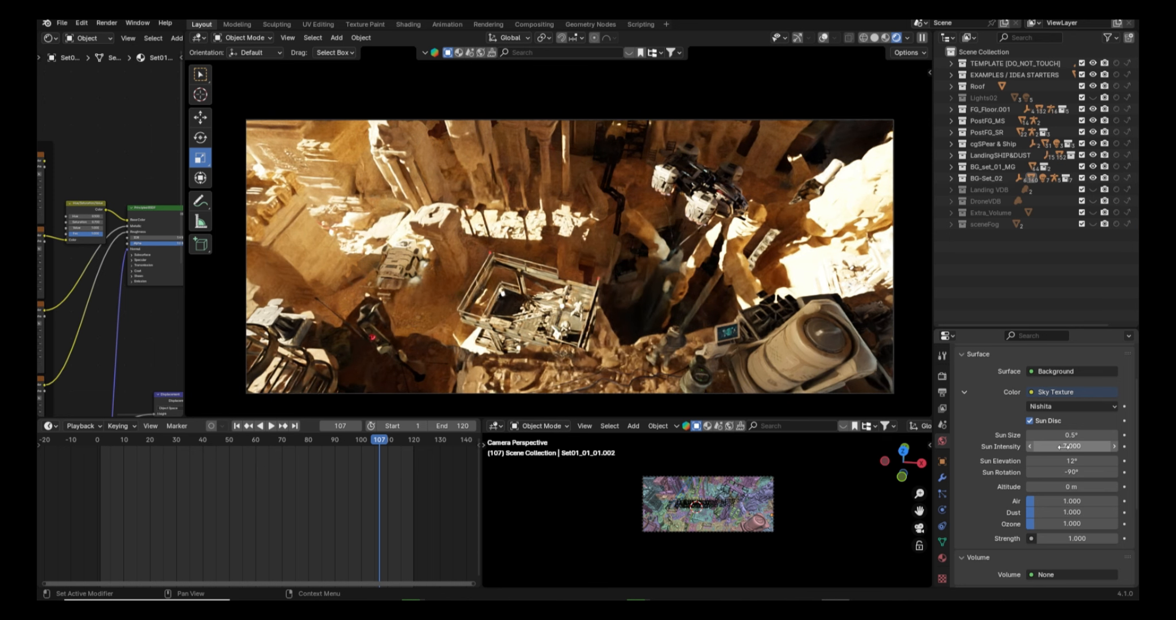
Set the sky texture's sun elevation to 36.1° and its sun rotation to -94.8°
{"action": "left_click", "coordinate": [1112, 463]}
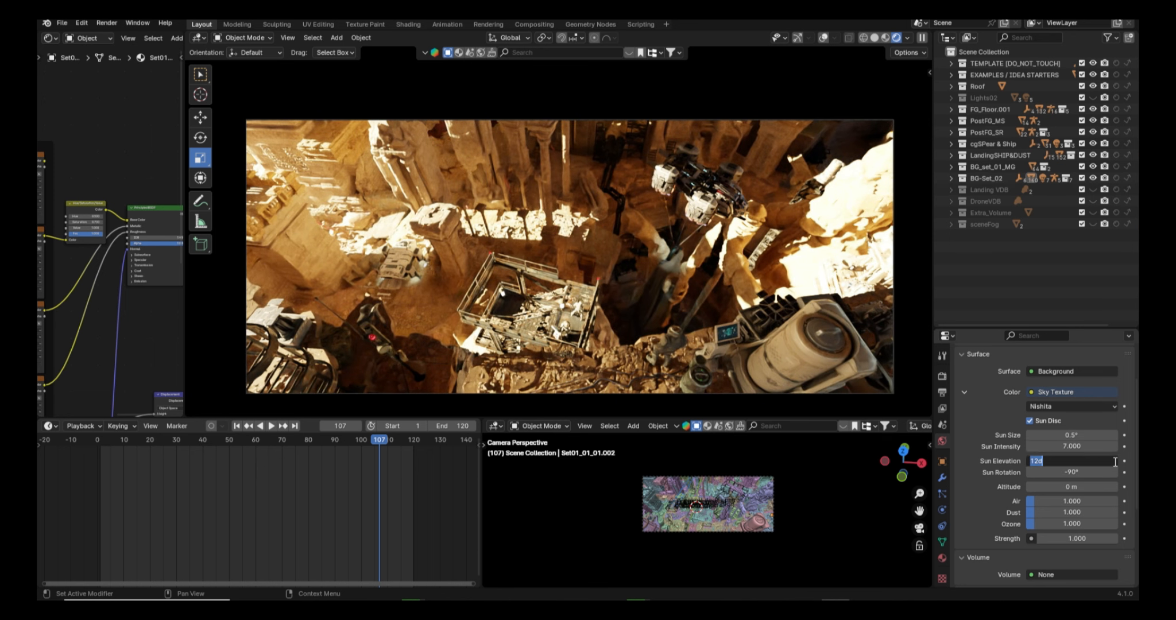
{"action": "type", "text": "36.1"}
{"action": "key", "text": "Return"}
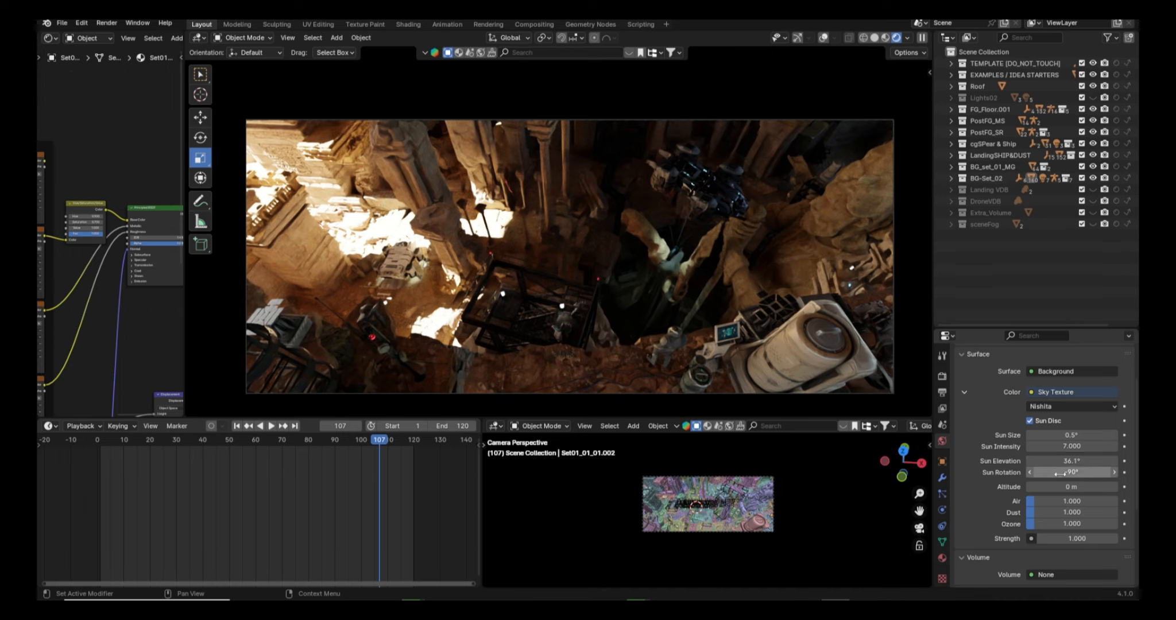
{"action": "left_click", "coordinate": [1067, 472]}
{"action": "type", "text": "-94"}
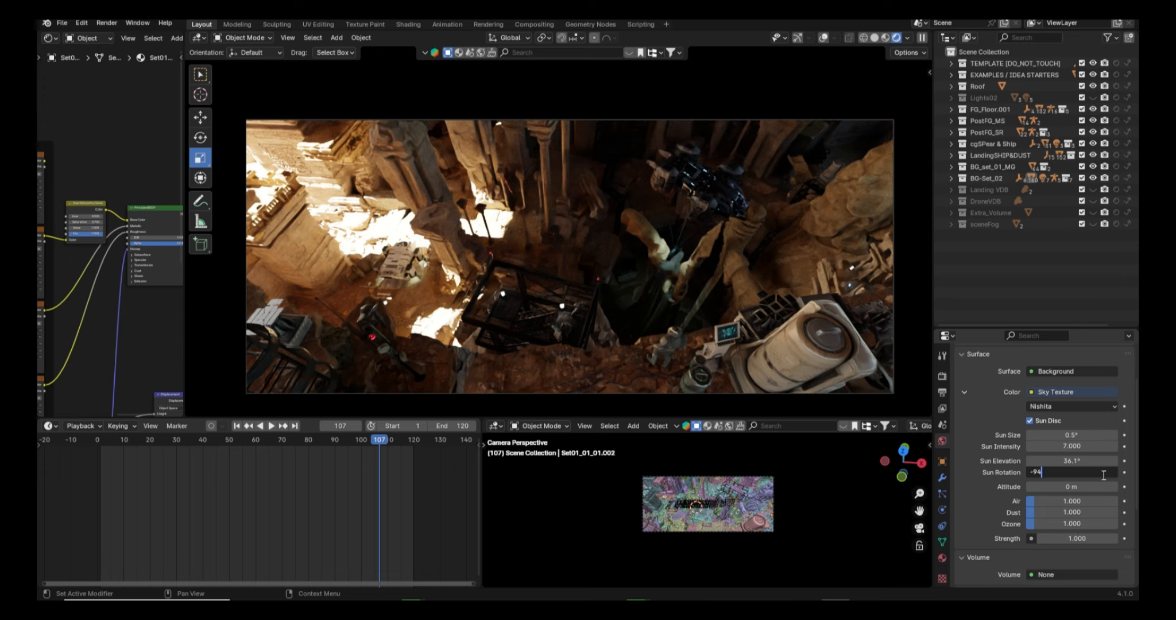
{"action": "type", "text": ".8"}
{"action": "key", "text": "Return"}
Set the sky texture's air density to 0.45 and the world background strength to 0.7
{"action": "left_click", "coordinate": [1072, 501]}
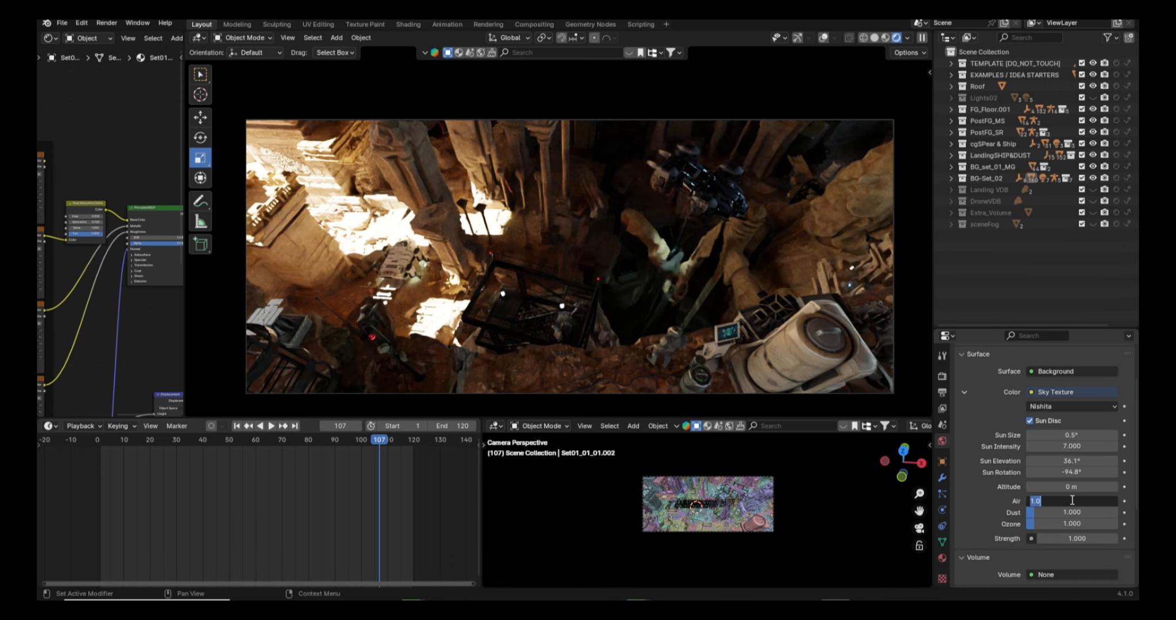
{"action": "type", "text": "0.45"}
{"action": "key", "text": "Return"}
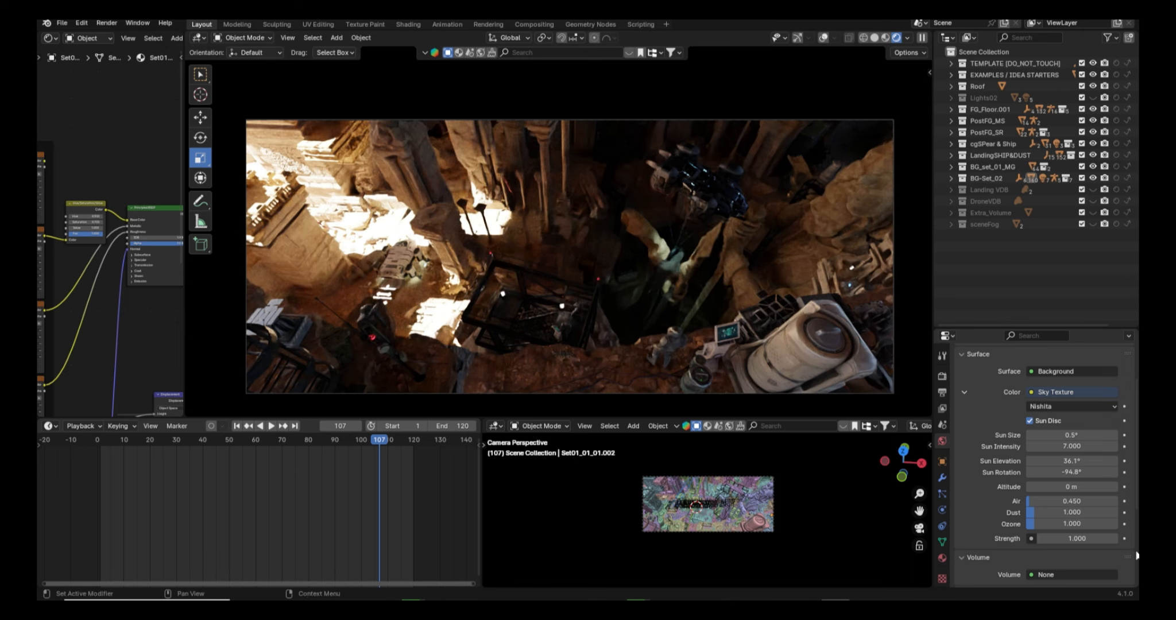
{"action": "left_click_drag", "start_coordinate": [1104, 538], "coordinate": [1080, 538]}
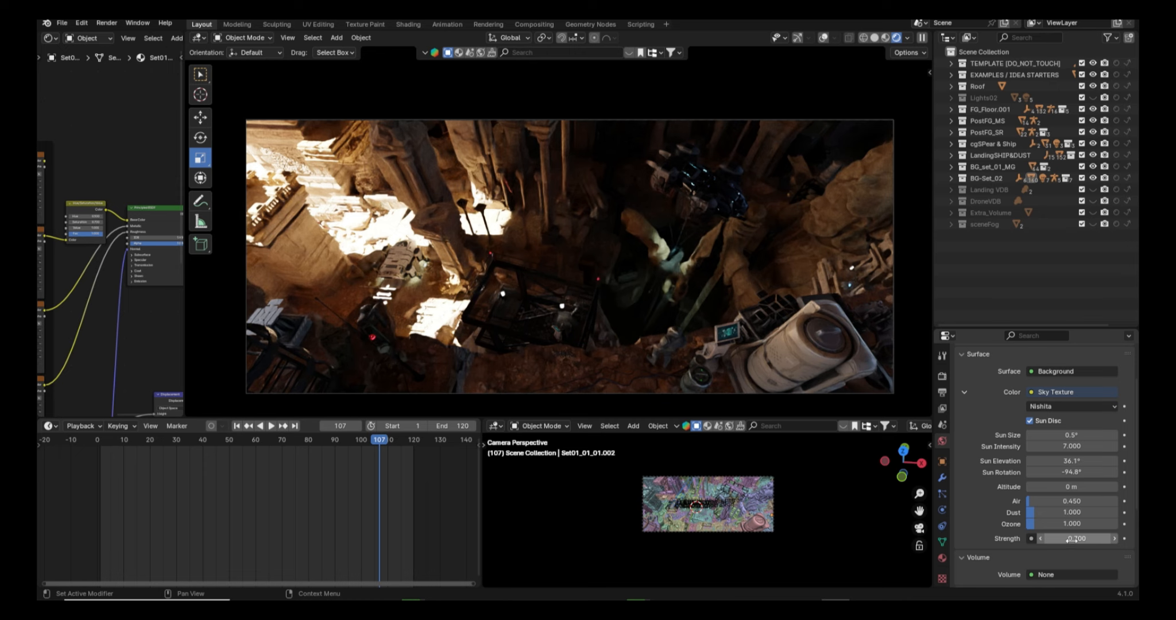
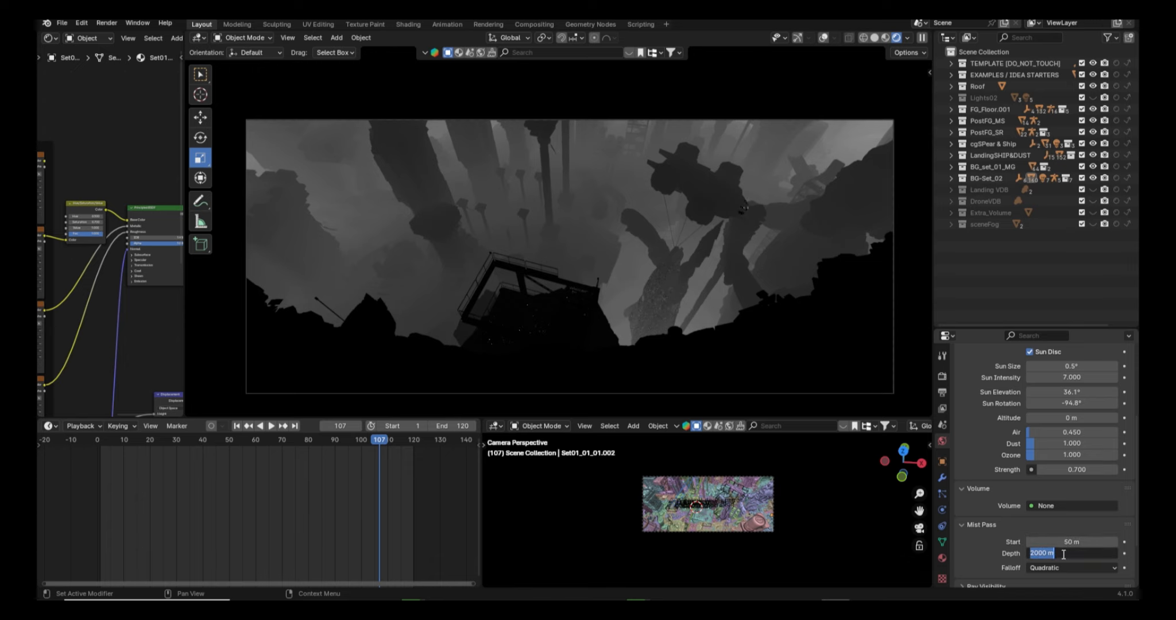
Try a mist pass depth of 500 m and restore the depth to 2000 m
{"action": "type", "text": "500"}
{"action": "key", "text": "Return"}
{"action": "left_click", "coordinate": [1051, 553]}
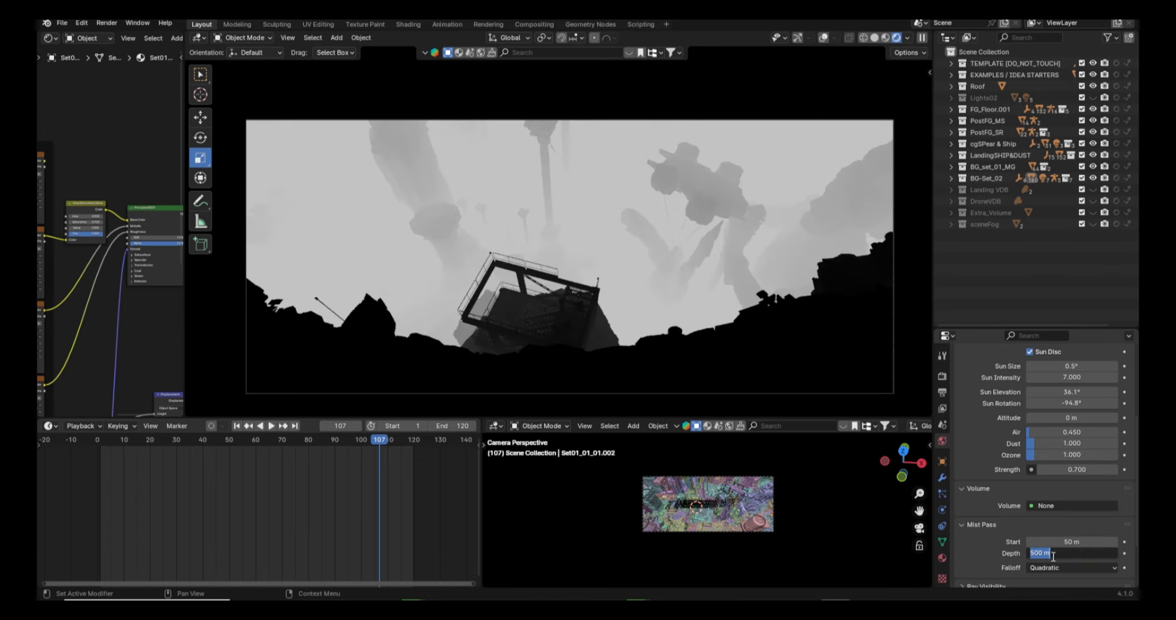
{"action": "type", "text": "2000"}
{"action": "key", "text": "Return"}
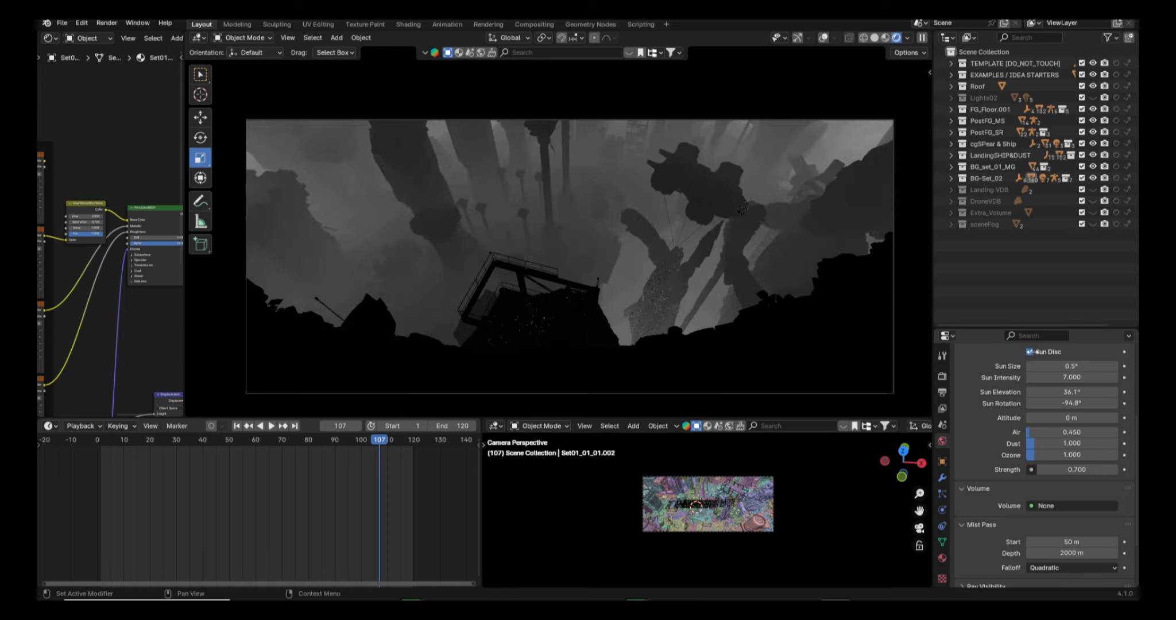
Display the Combined render pass in the viewport and unhide the Lights02 collection
{"action": "left_click", "coordinate": [907, 37]}
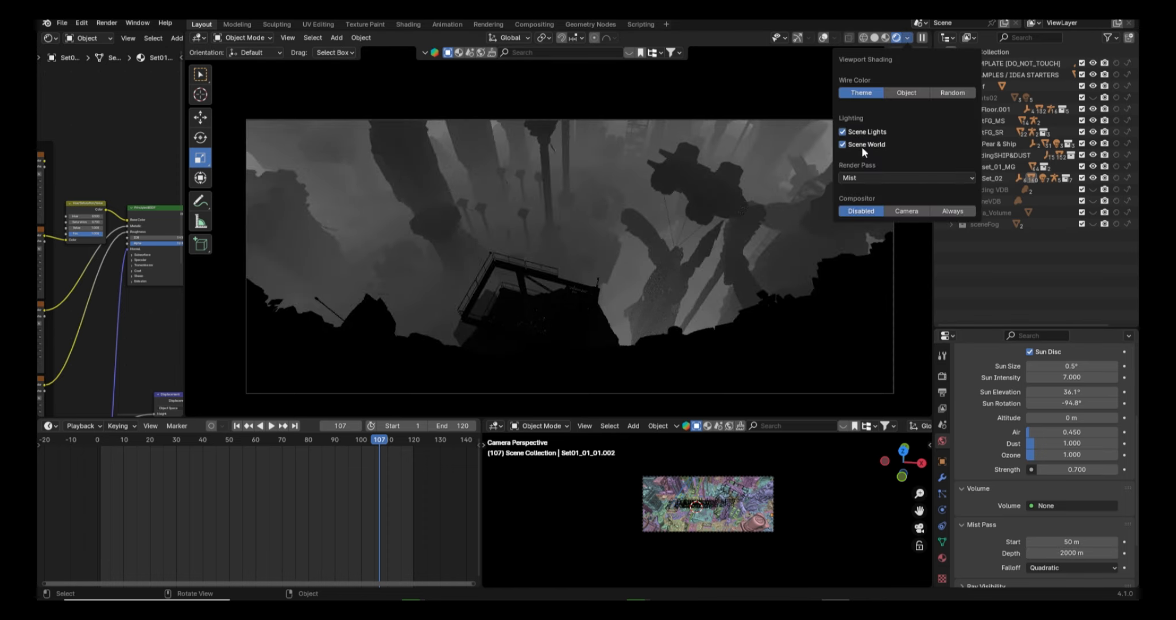
{"action": "left_click", "coordinate": [869, 178]}
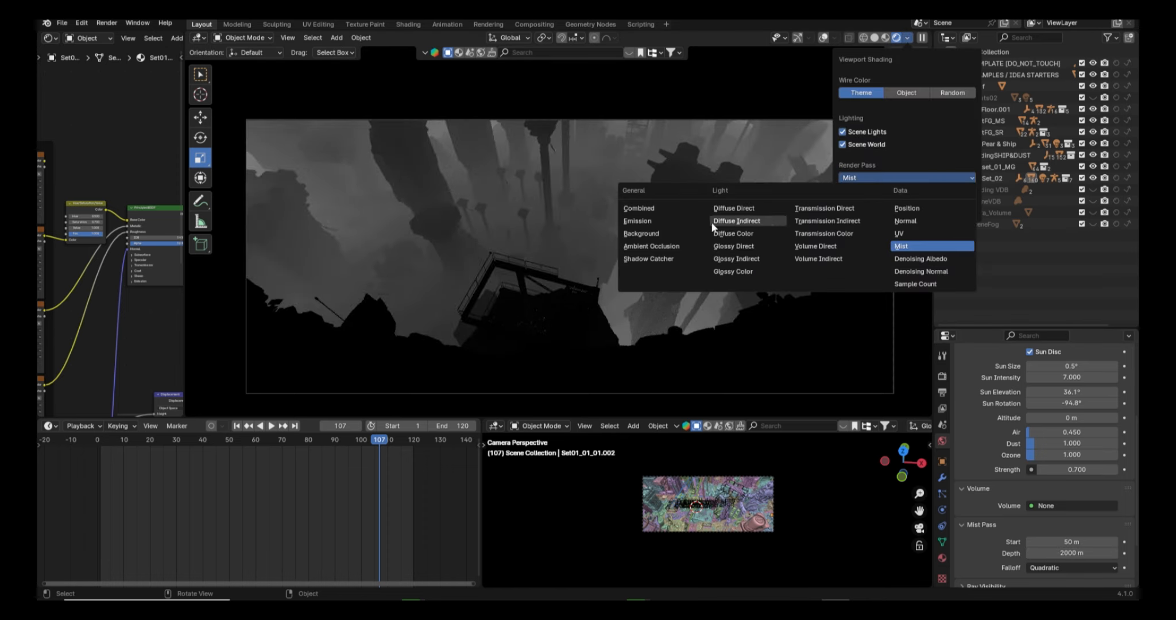
{"action": "left_click", "coordinate": [622, 209]}
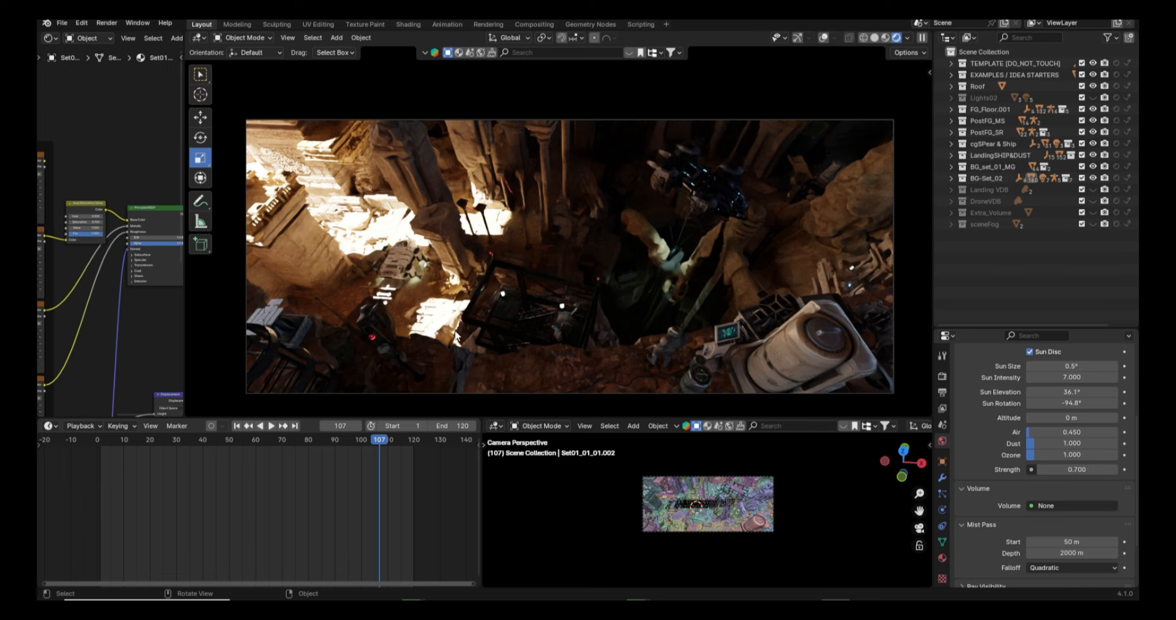
{"action": "left_click", "coordinate": [1093, 98]}
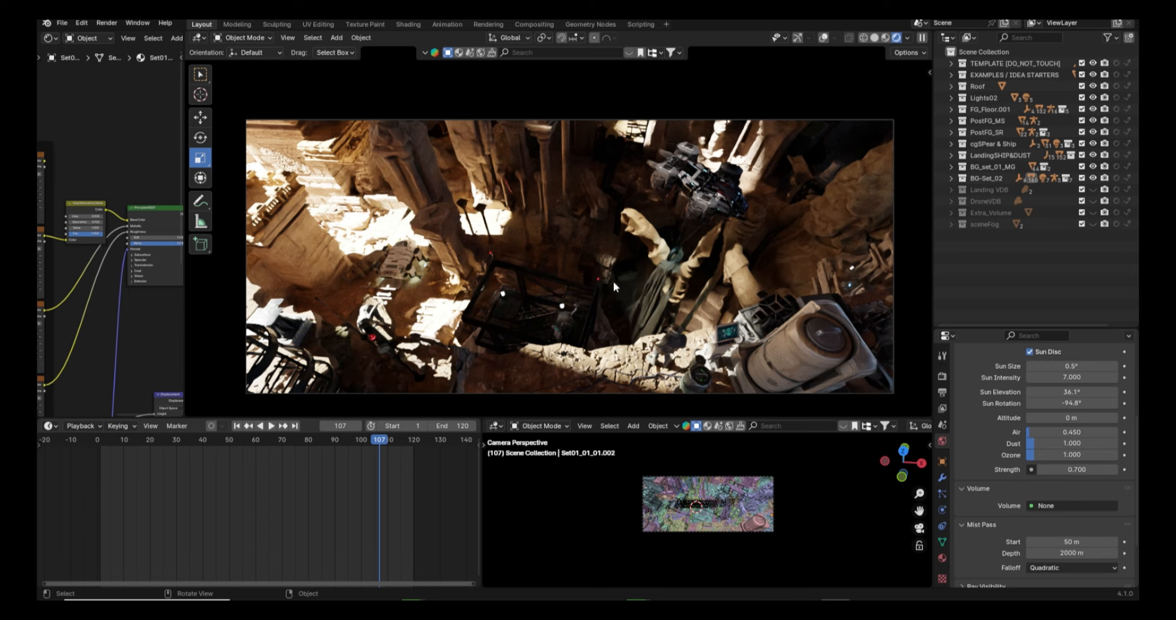
Examine the lit ruins and roof from outside the camera, then return to the camera view
{"action": "middle_click_drag", "start_coordinate": [691, 292], "coordinate": [658, 283]}
{"action": "scroll", "coordinate": [651, 305], "scroll_direction": "down", "scroll_amount": 5}
{"action": "scroll", "coordinate": [652, 305], "scroll_direction": "down", "scroll_amount": 4}
{"action": "scroll", "coordinate": [604, 321], "scroll_direction": "down", "scroll_amount": 5}
{"action": "scroll", "coordinate": [658, 287], "scroll_direction": "up", "scroll_amount": 10}
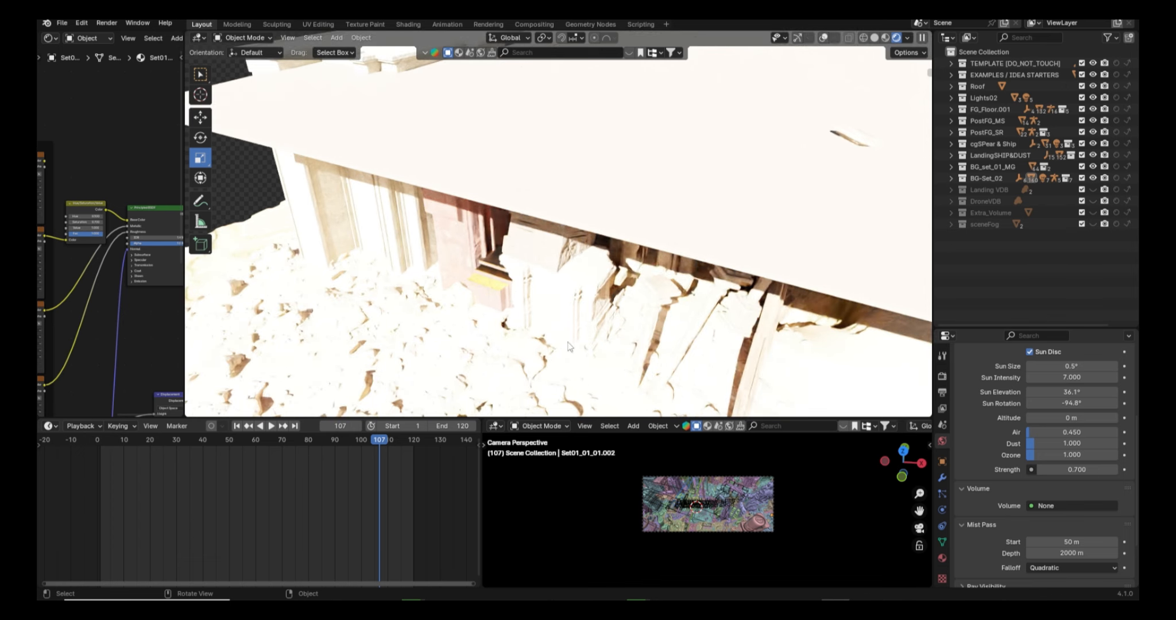
{"action": "middle_click_drag", "start_coordinate": [661, 336], "coordinate": [631, 345]}
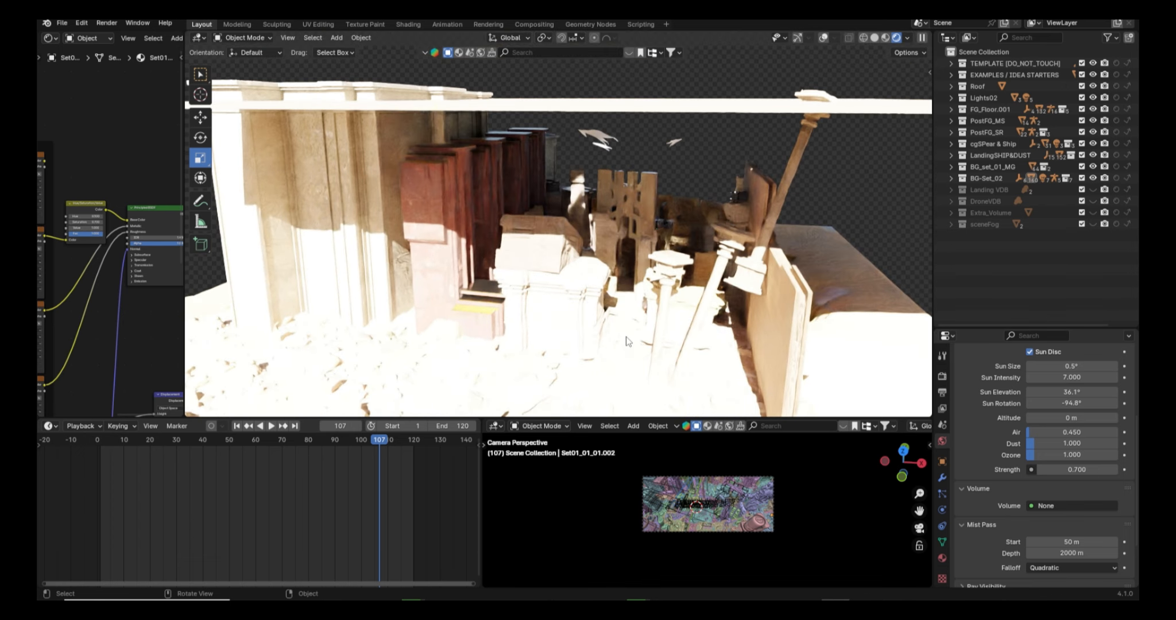
{"action": "scroll", "coordinate": [628, 347], "scroll_direction": "up", "scroll_amount": 6}
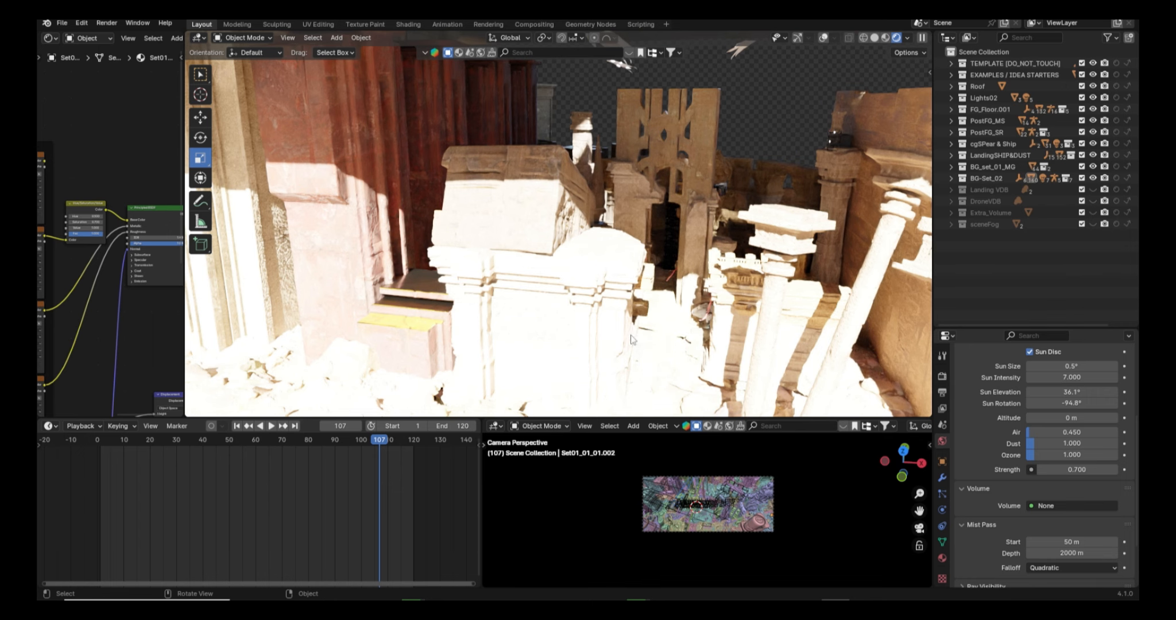
{"action": "key", "text": "KP_0"}
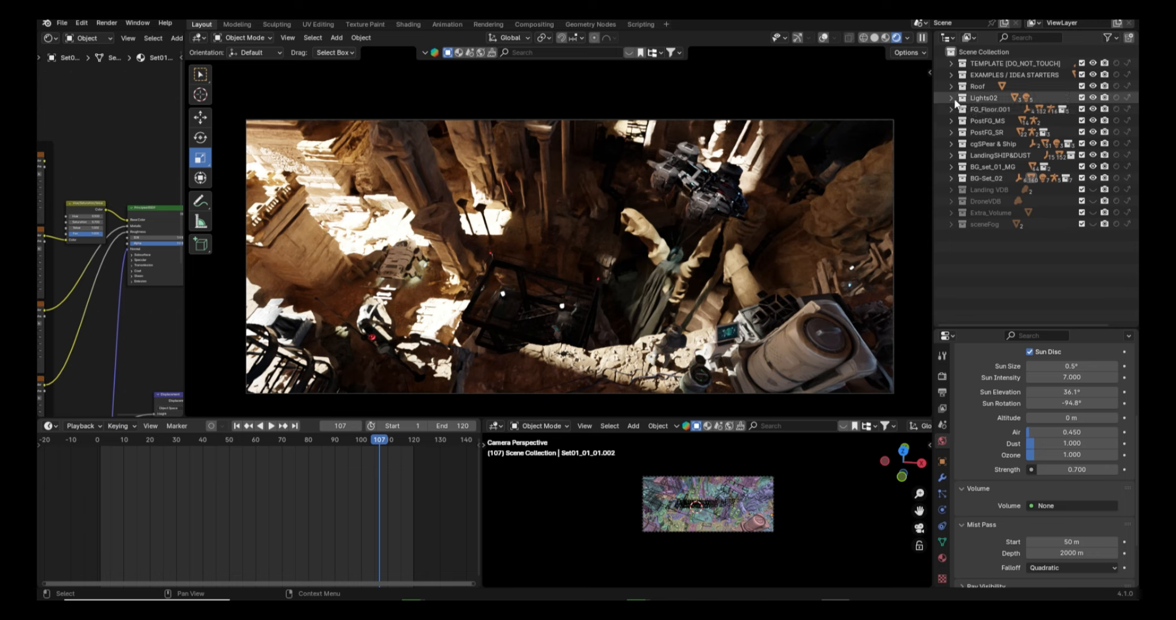
Unhide the Lights, LightProbs for details and SpotLights collections inside BG-Set_02
{"action": "left_click", "coordinate": [951, 167]}
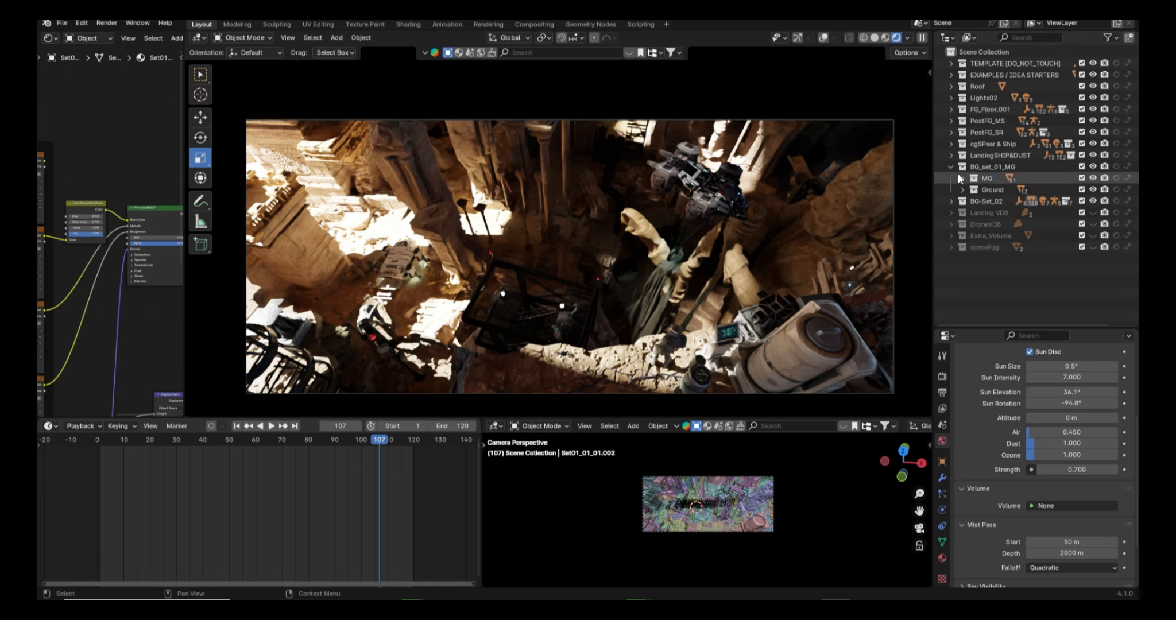
{"action": "left_click", "coordinate": [951, 167]}
{"action": "left_click", "coordinate": [953, 179]}
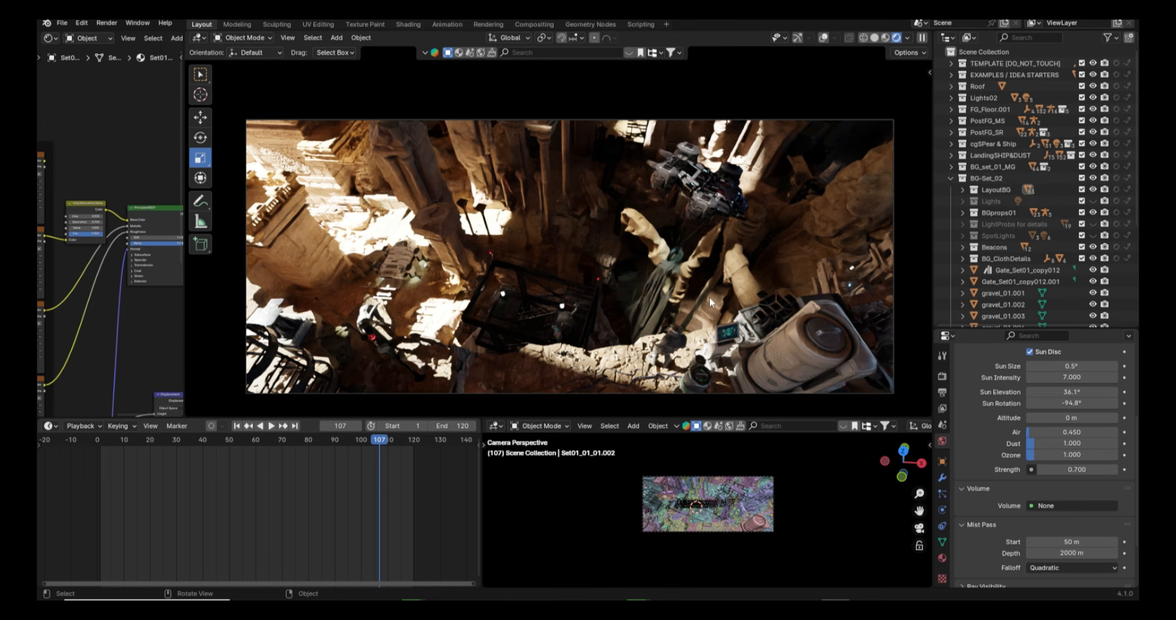
{"action": "scroll", "coordinate": [713, 311], "scroll_direction": "up", "scroll_amount": 2}
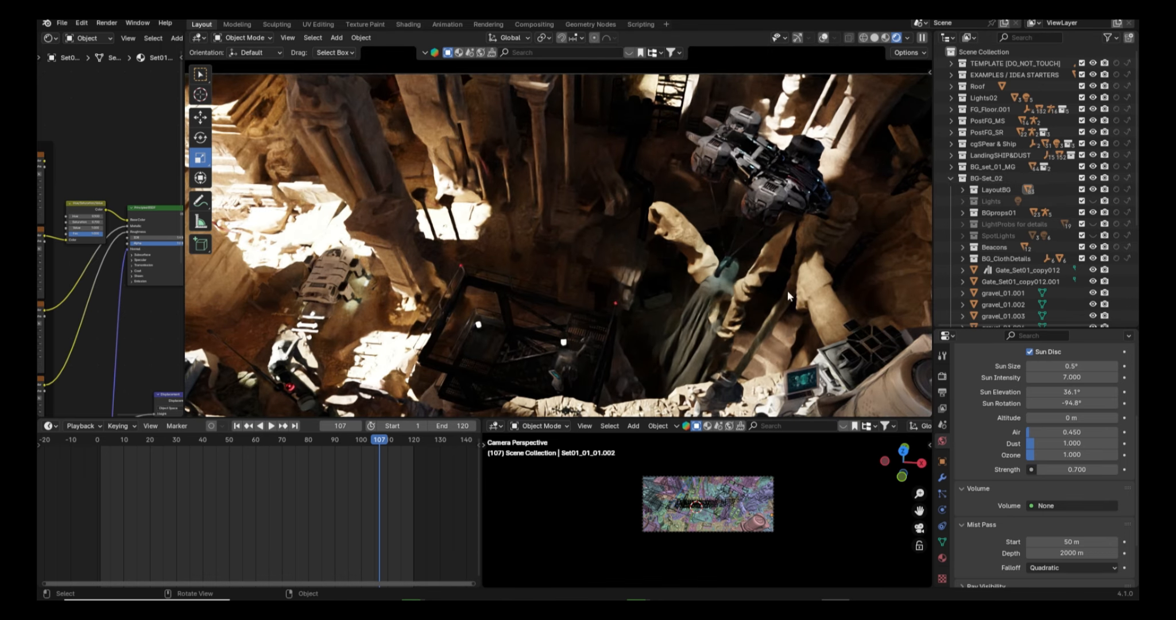
{"action": "left_click", "coordinate": [1093, 201]}
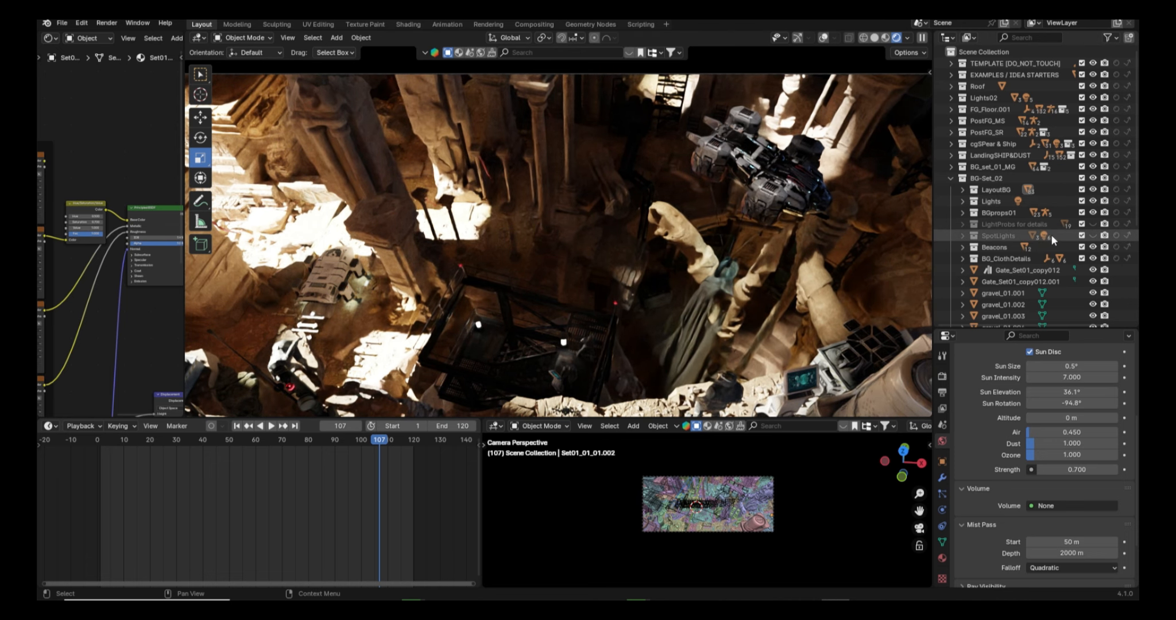
{"action": "left_click", "coordinate": [1093, 223]}
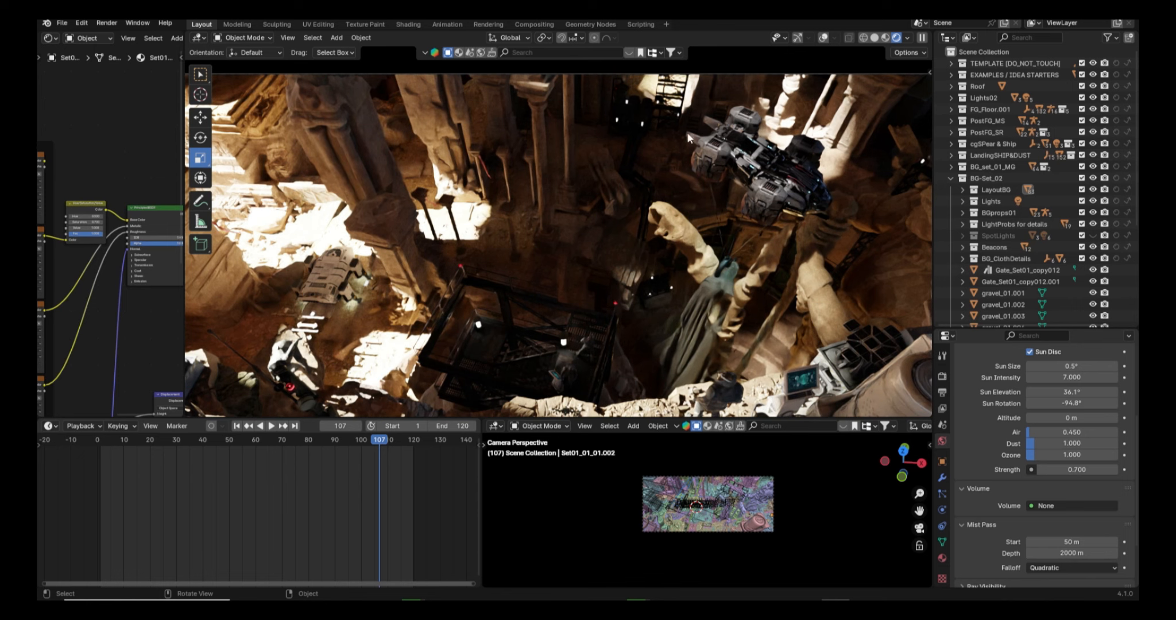
{"action": "left_click", "coordinate": [1093, 236]}
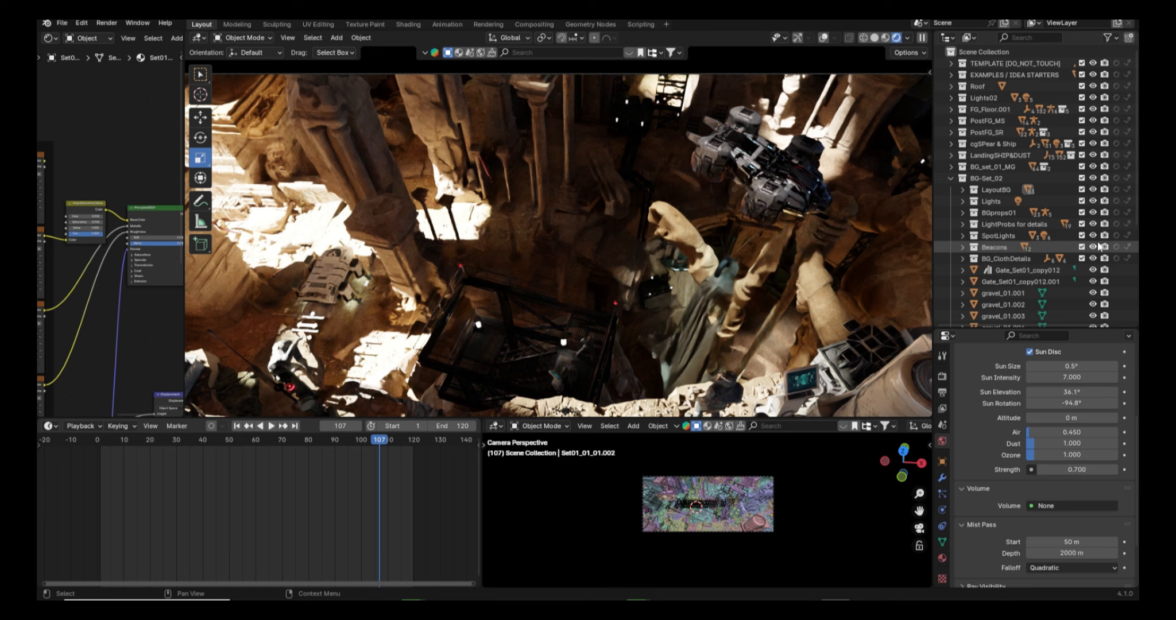
Compare the shot with the SpotLights collection hidden and shown, leave it shown, and collapse BG-Set_02
{"action": "left_click", "coordinate": [1093, 236]}
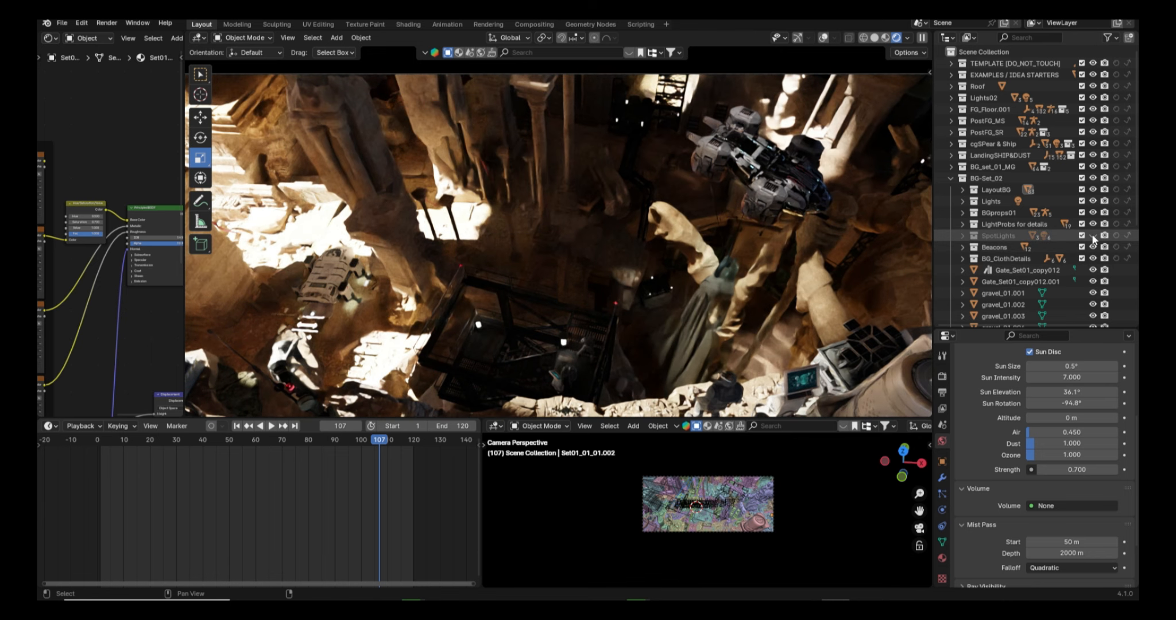
{"action": "left_click", "coordinate": [1093, 236]}
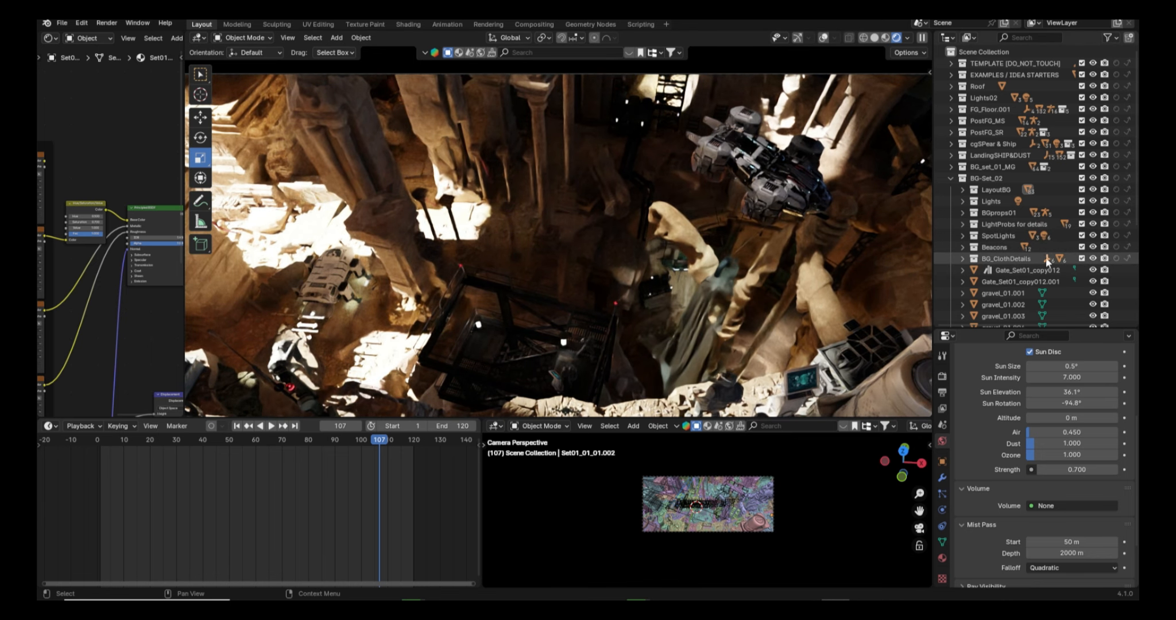
{"action": "left_click", "coordinate": [1093, 236]}
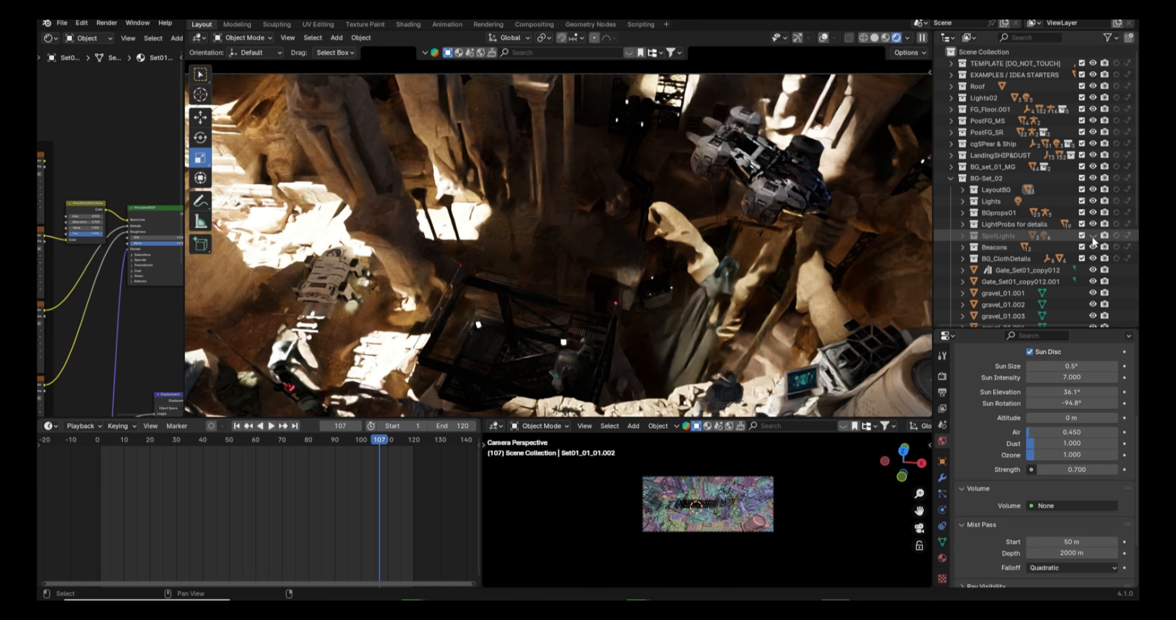
{"action": "left_click", "coordinate": [1093, 238]}
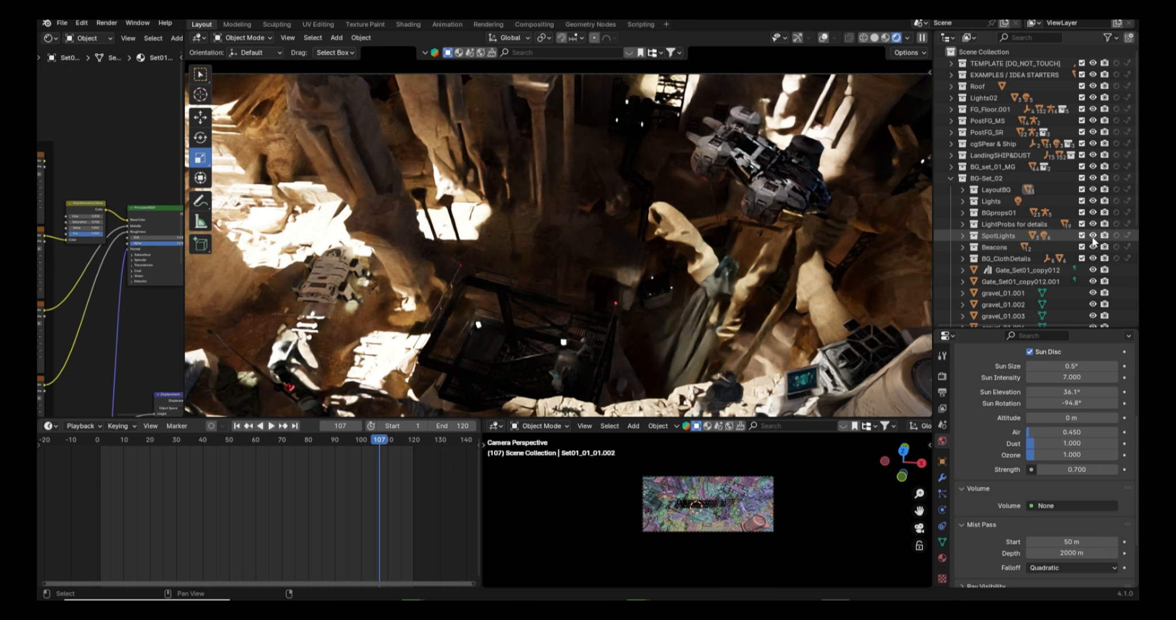
{"action": "left_click", "coordinate": [951, 178]}
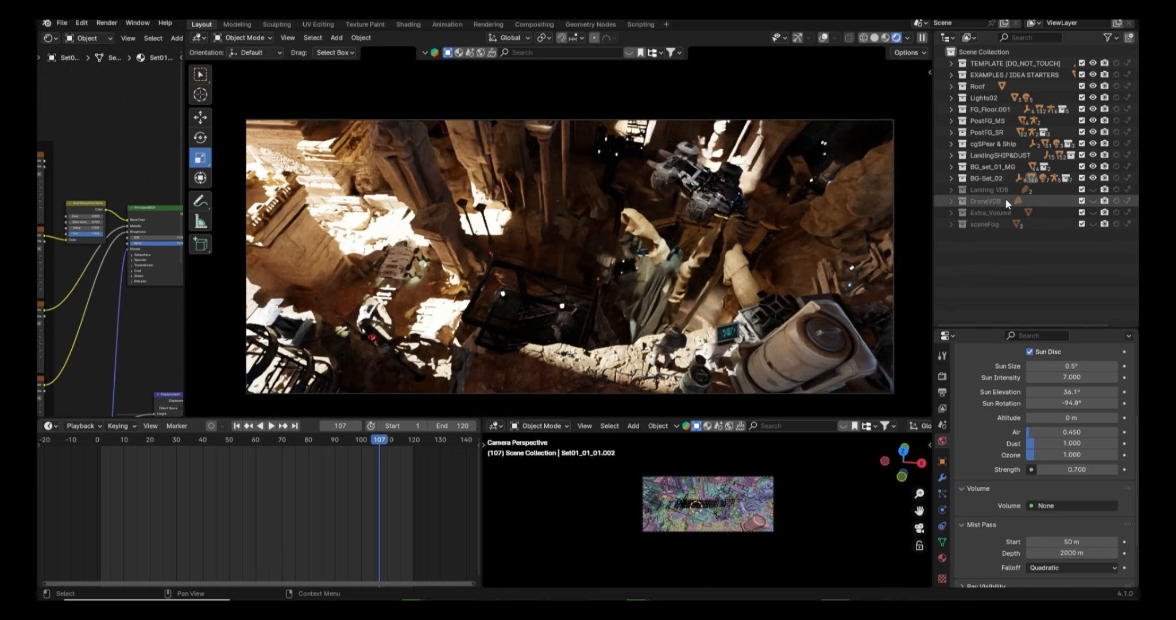
Preview the sceneFog collection and the Extra_Volume collection one at a time, hiding each again
{"action": "left_click", "coordinate": [1091, 223]}
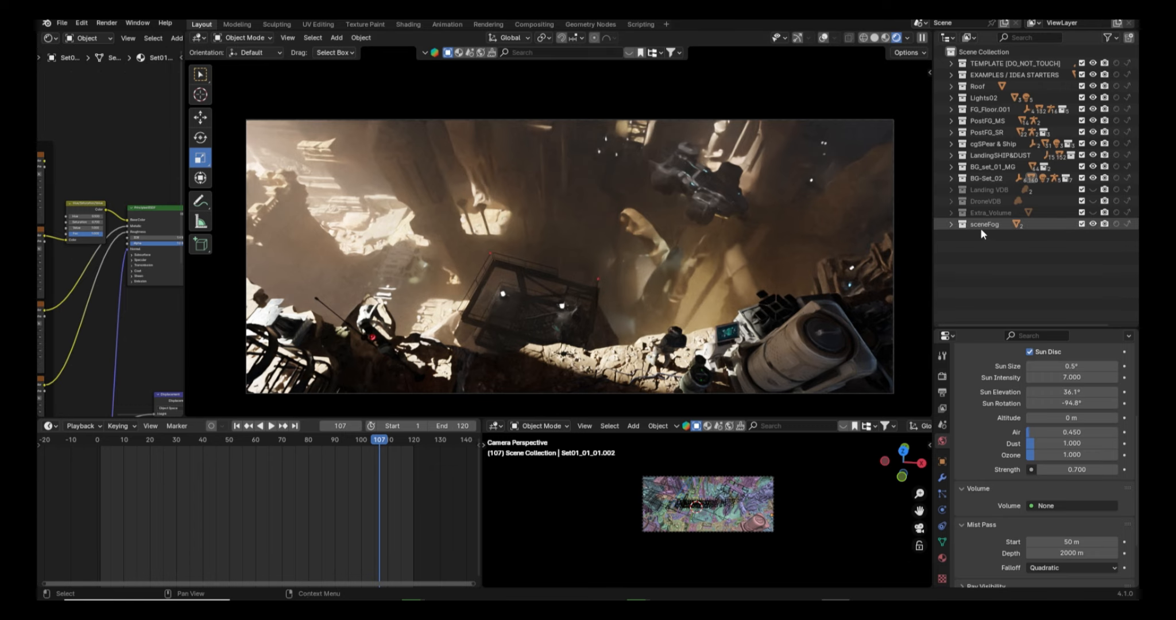
{"action": "left_click", "coordinate": [1093, 224]}
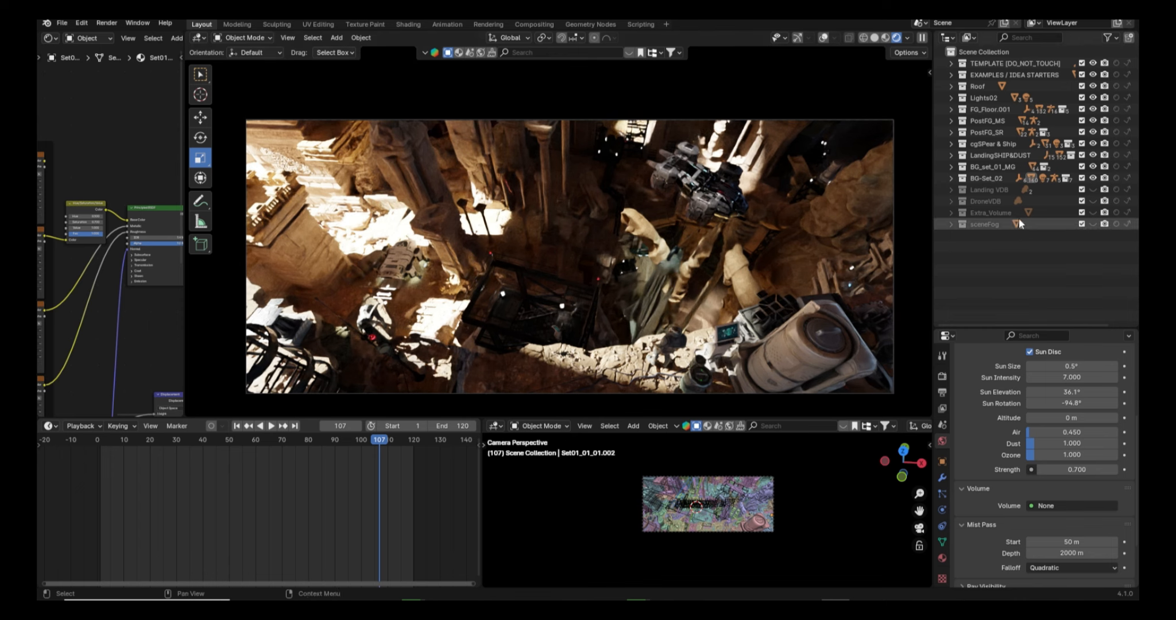
{"action": "left_click", "coordinate": [1093, 214]}
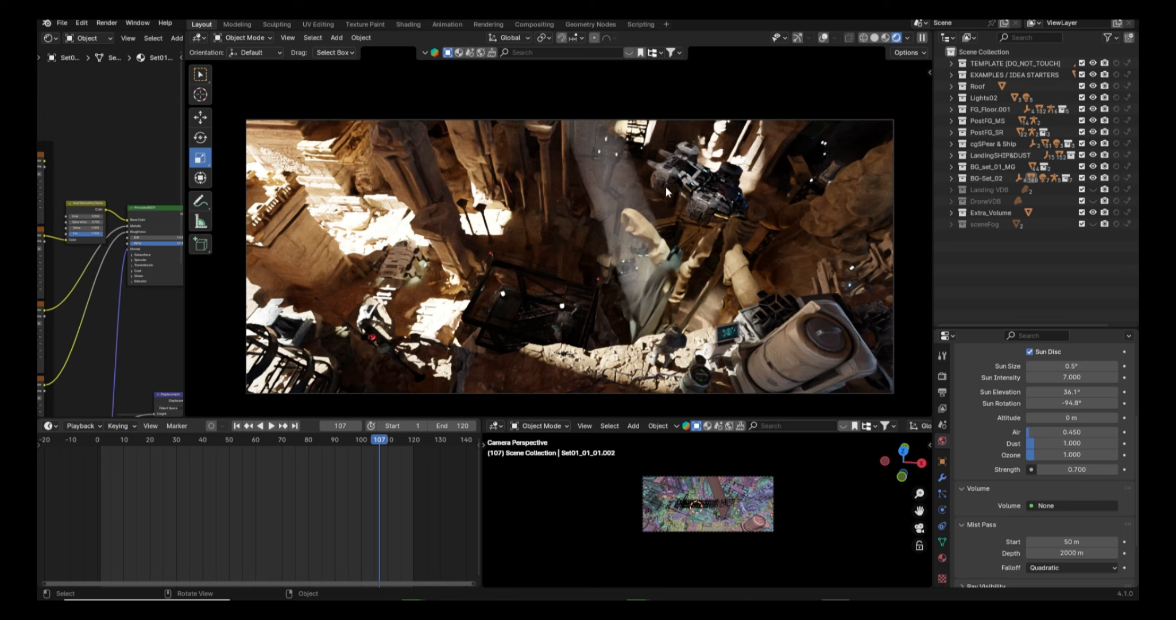
{"action": "left_click", "coordinate": [1093, 212]}
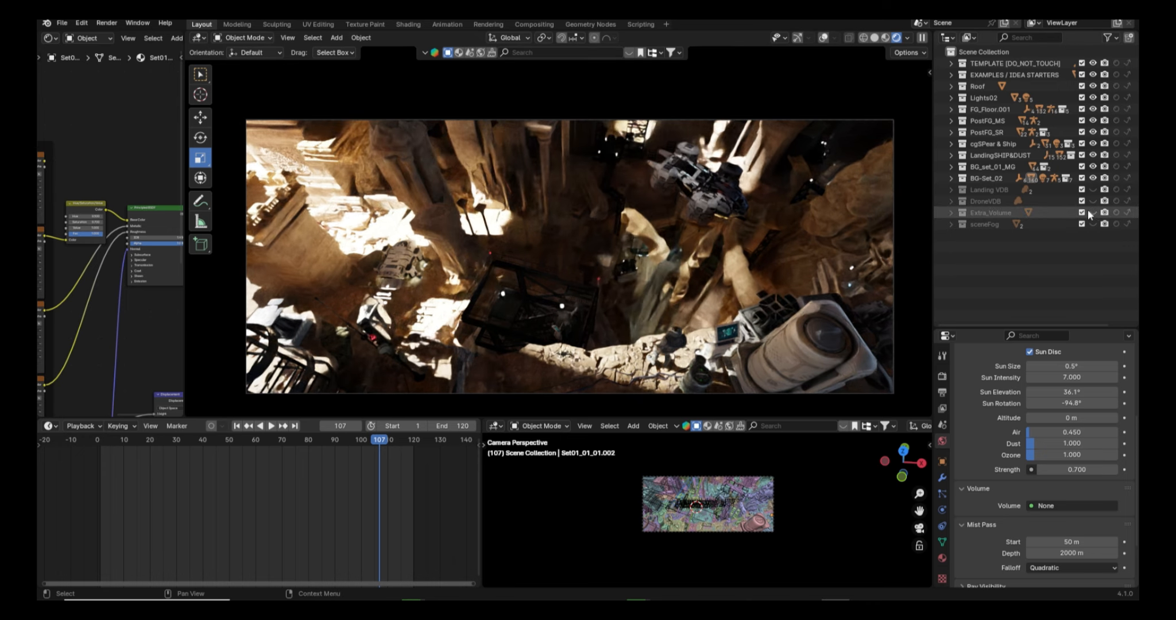
Examine the archway and statues around the ship from other angles and return to the camera view
{"action": "middle_click_drag", "start_coordinate": [530, 294], "coordinate": [657, 375]}
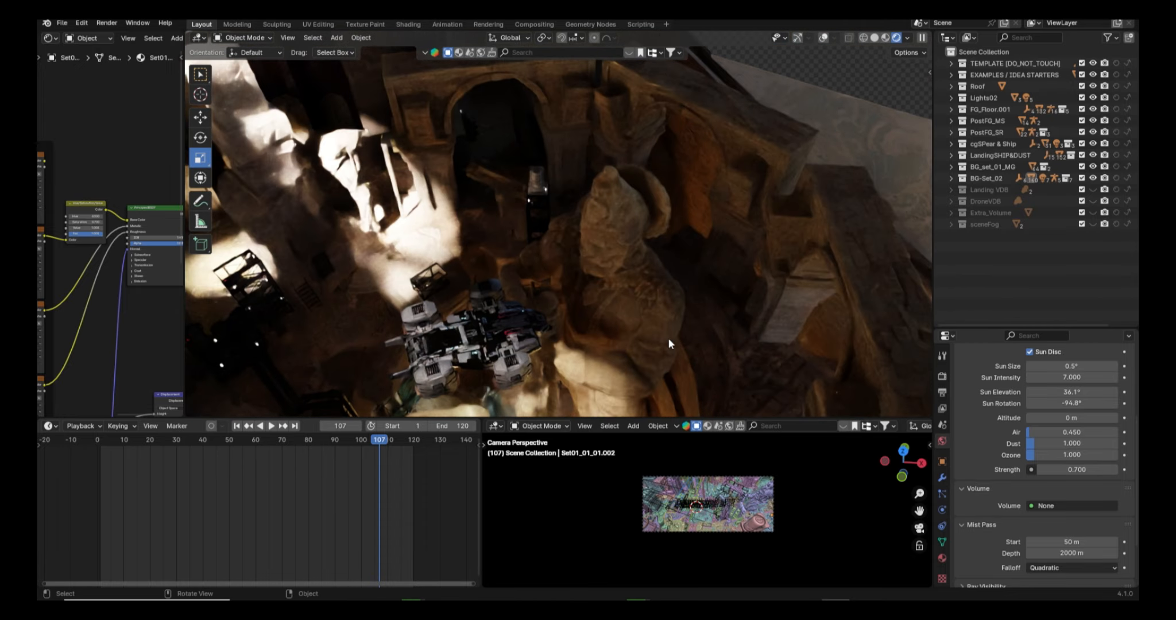
{"action": "middle_click_drag", "start_coordinate": [554, 288], "coordinate": [609, 274]}
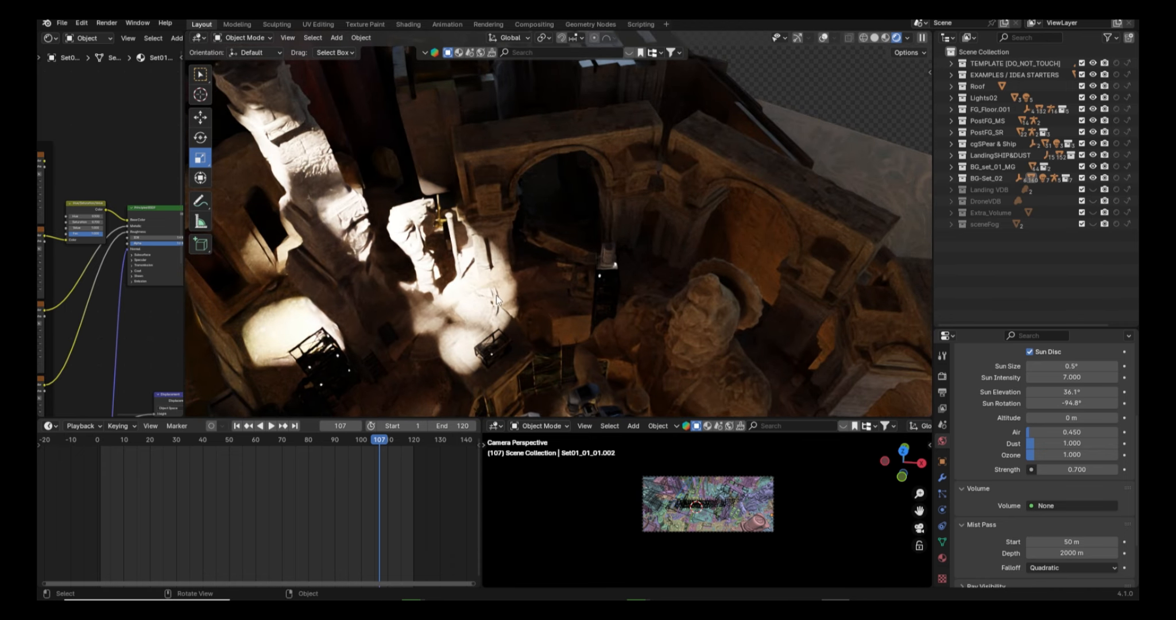
{"action": "key", "text": "KP_0"}
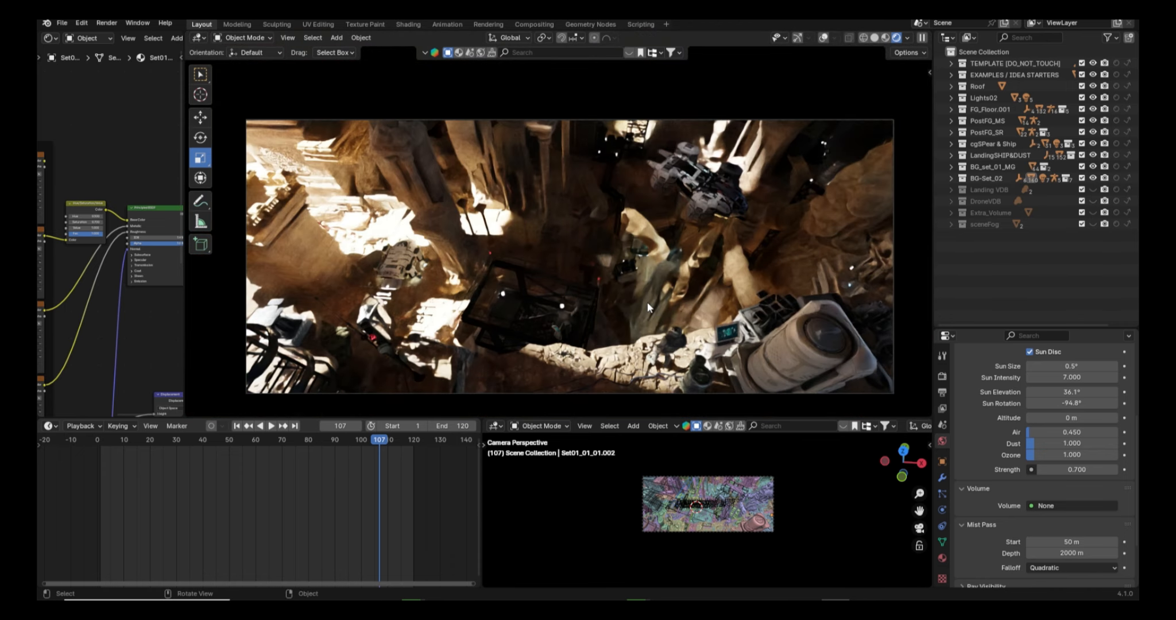
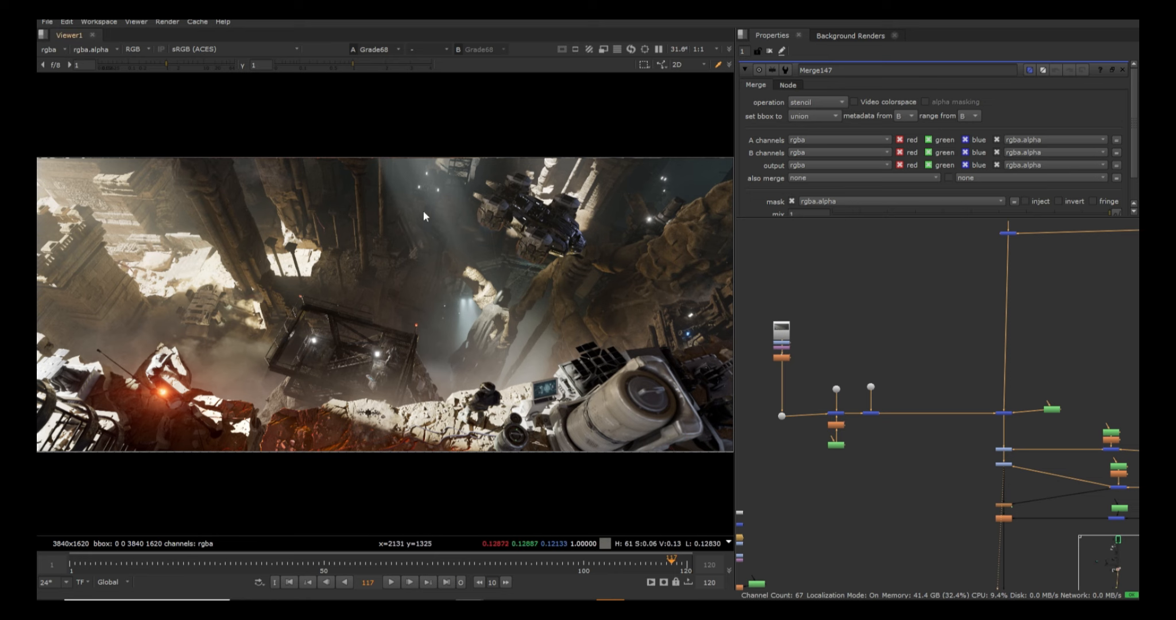
View the composite at the blur on the main branch and compare its four lower nodes disabled and enabled
{"action": "scroll", "coordinate": [562, 254], "scroll_direction": "up", "scroll_amount": 5}
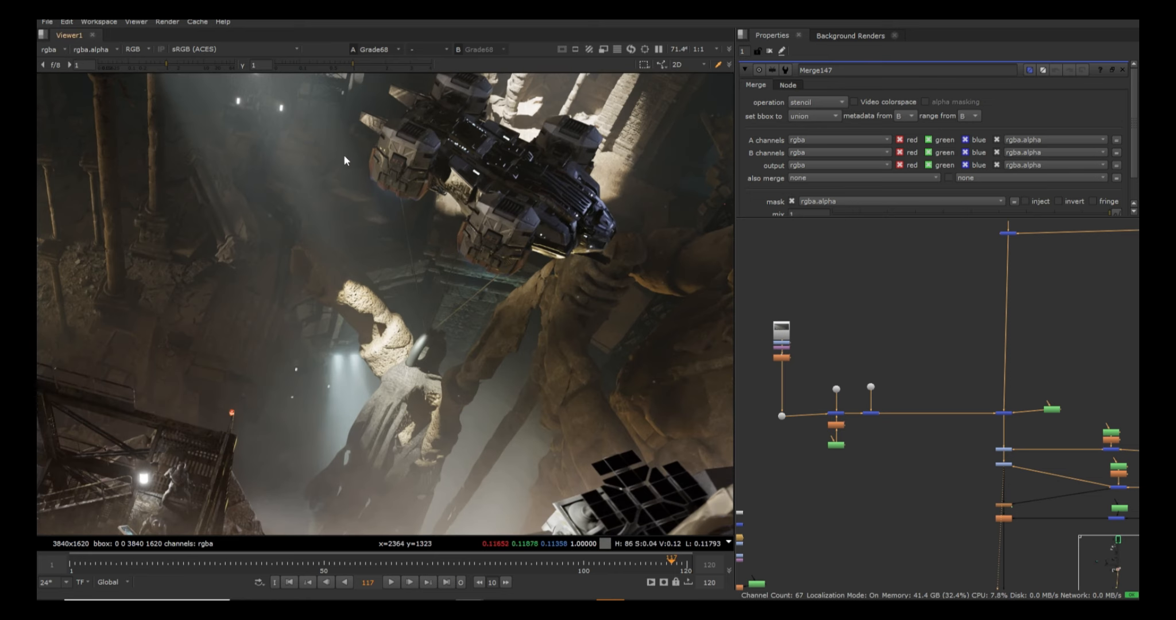
{"action": "left_click_drag", "start_coordinate": [343, 155], "coordinate": [435, 213], "text": "ctrl+shift"}
{"action": "key", "text": "1"}
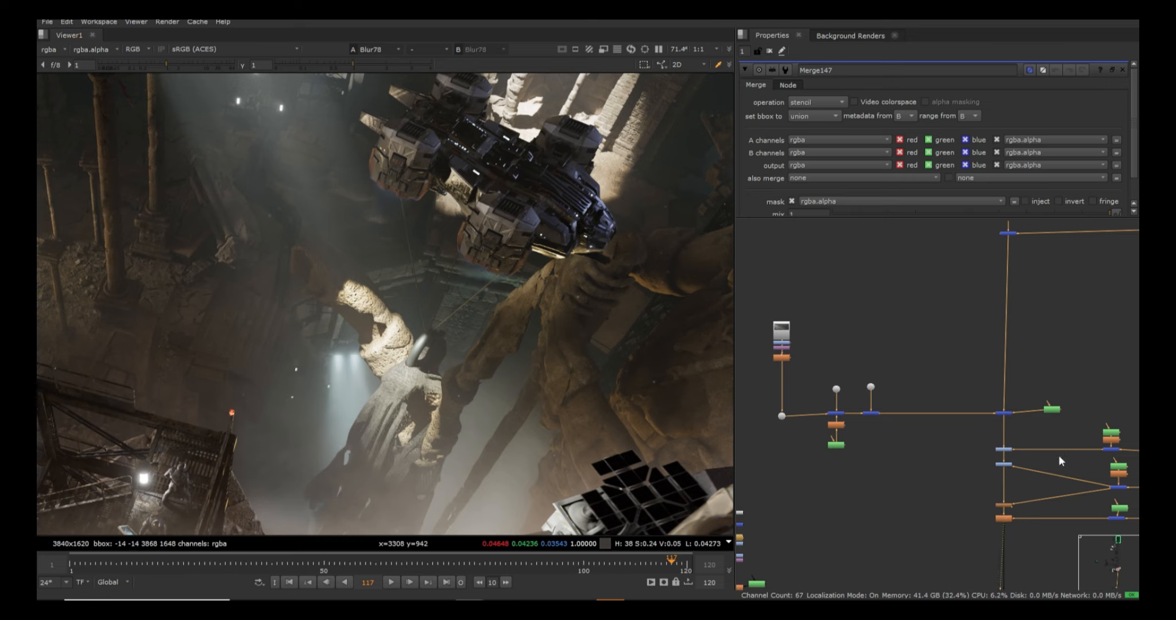
{"action": "left_click_drag", "start_coordinate": [1041, 537], "coordinate": [971, 437]}
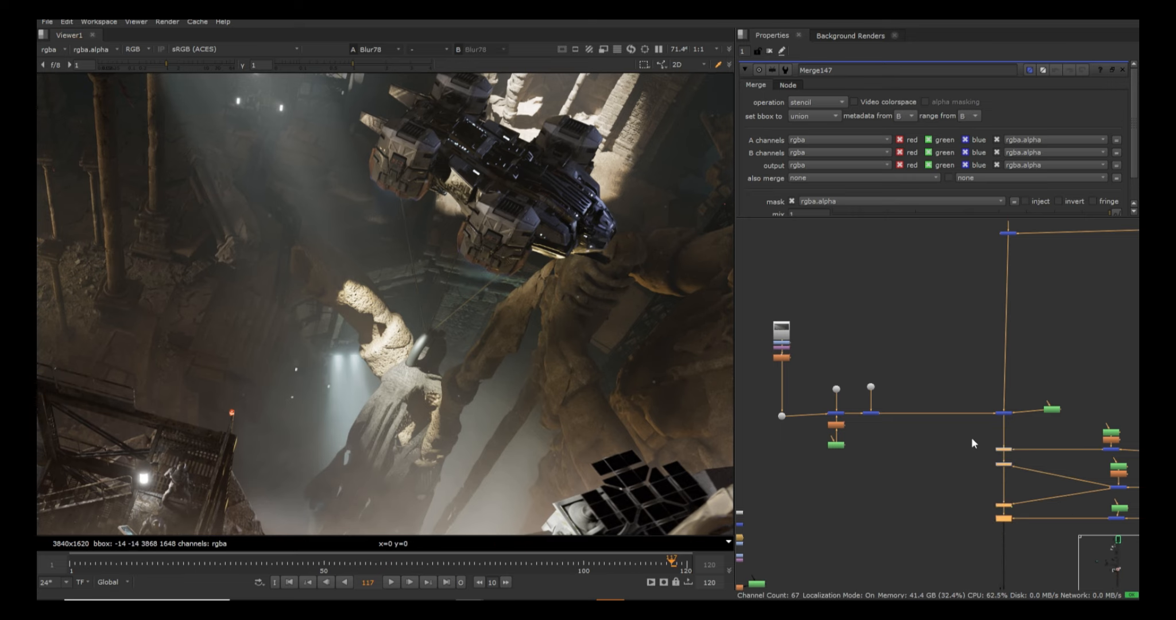
{"action": "key", "text": "d"}
{"action": "scroll", "coordinate": [480, 271], "scroll_direction": "up", "scroll_amount": 8}
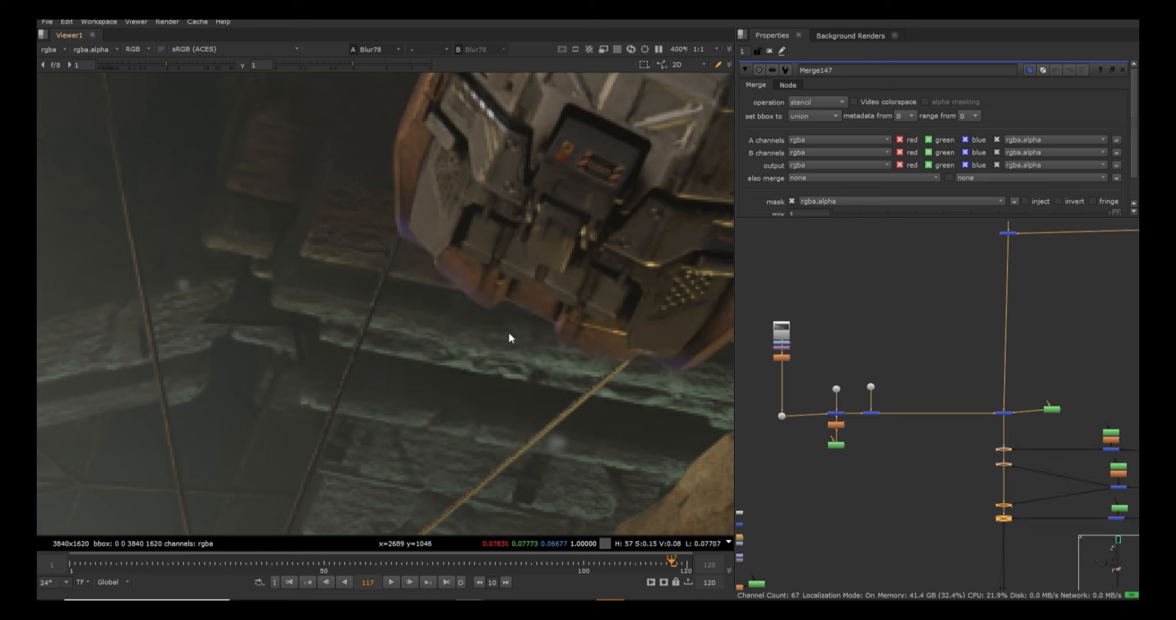
{"action": "key", "text": "d"}
{"action": "key", "text": "d"}
{"action": "key", "text": "d"}
{"action": "key", "text": "d"}
{"action": "key", "text": "d"}
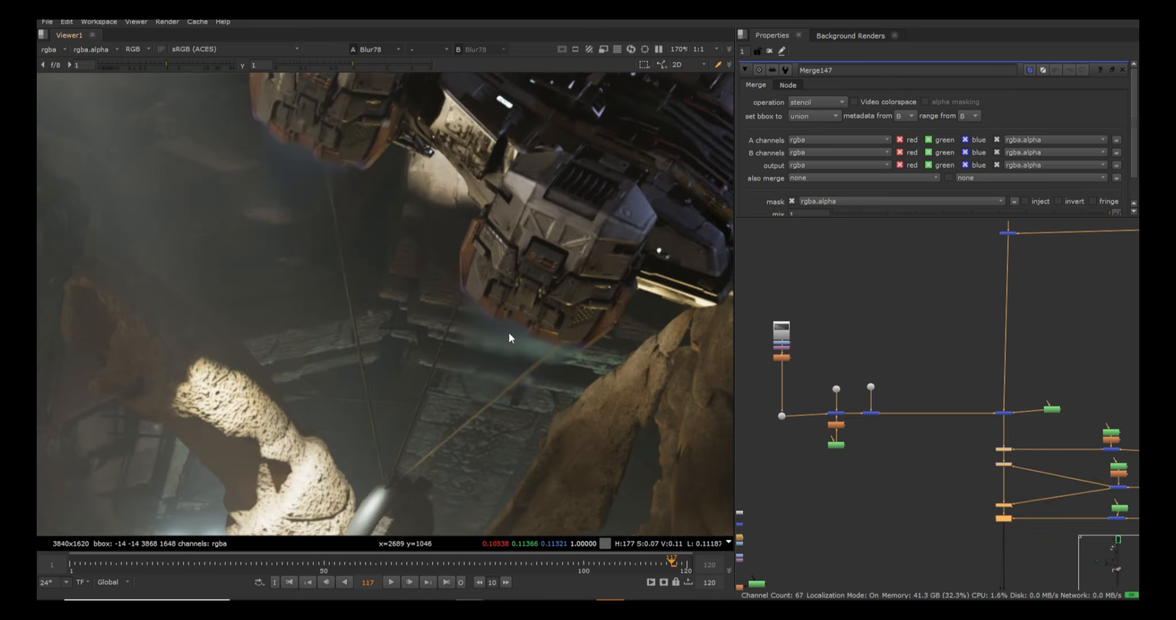
{"action": "key", "text": "f"}
Inspect the particles_in_air source clip and its repositioned copy in the viewer, raising the viewer gain to 11
{"action": "scroll", "coordinate": [990, 466], "scroll_direction": "down", "scroll_amount": 4}
{"action": "scroll", "coordinate": [991, 465], "scroll_direction": "down", "scroll_amount": 2}
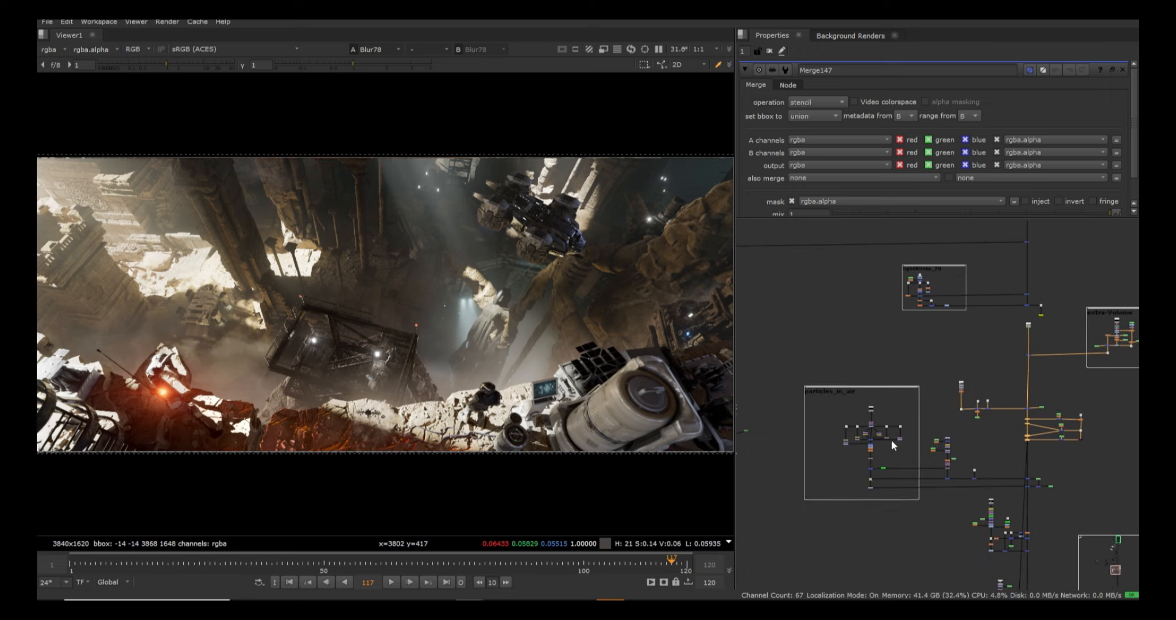
{"action": "scroll", "coordinate": [877, 422], "scroll_direction": "up", "scroll_amount": 3}
{"action": "key", "text": "1"}
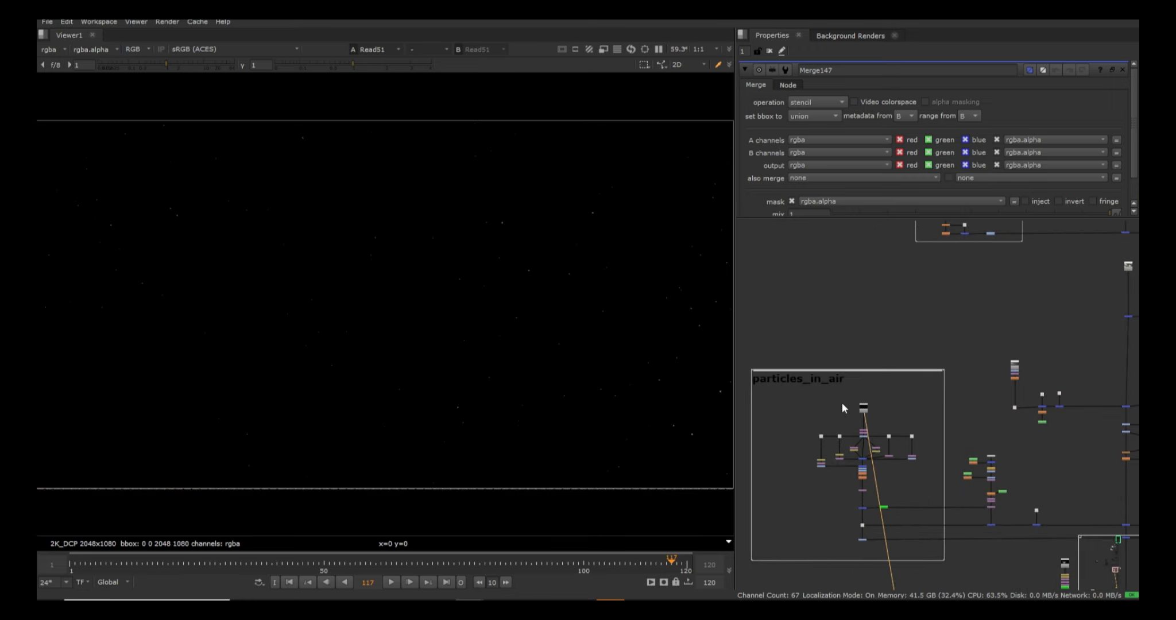
{"action": "scroll", "coordinate": [865, 421], "scroll_direction": "up", "scroll_amount": 3}
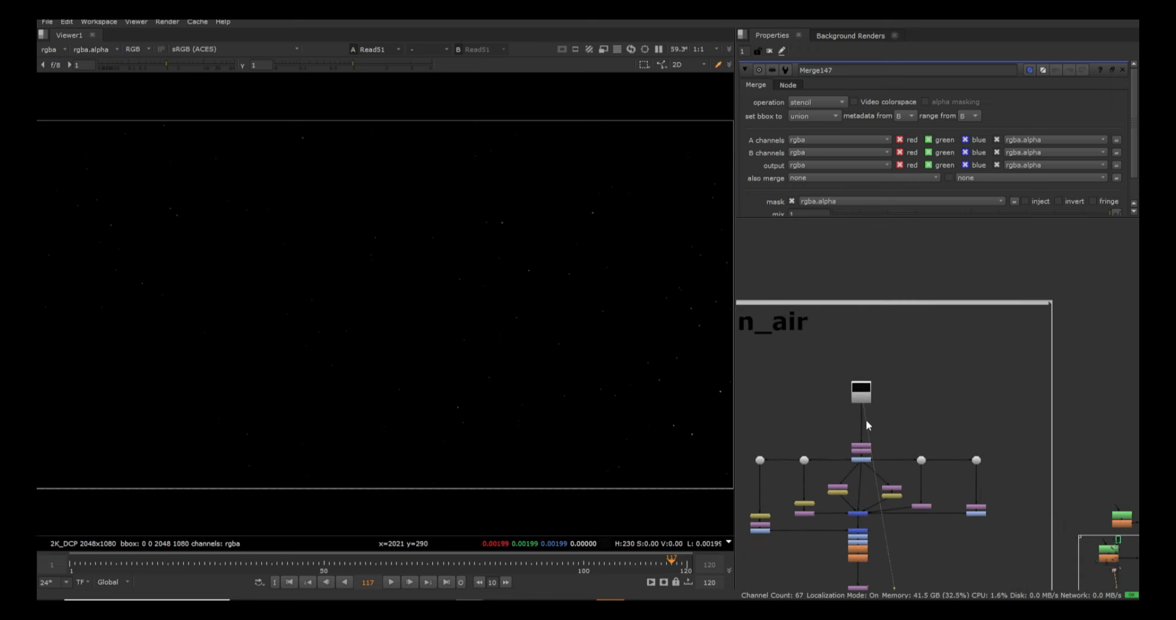
{"action": "left_click", "coordinate": [865, 453]}
{"action": "key", "text": "1"}
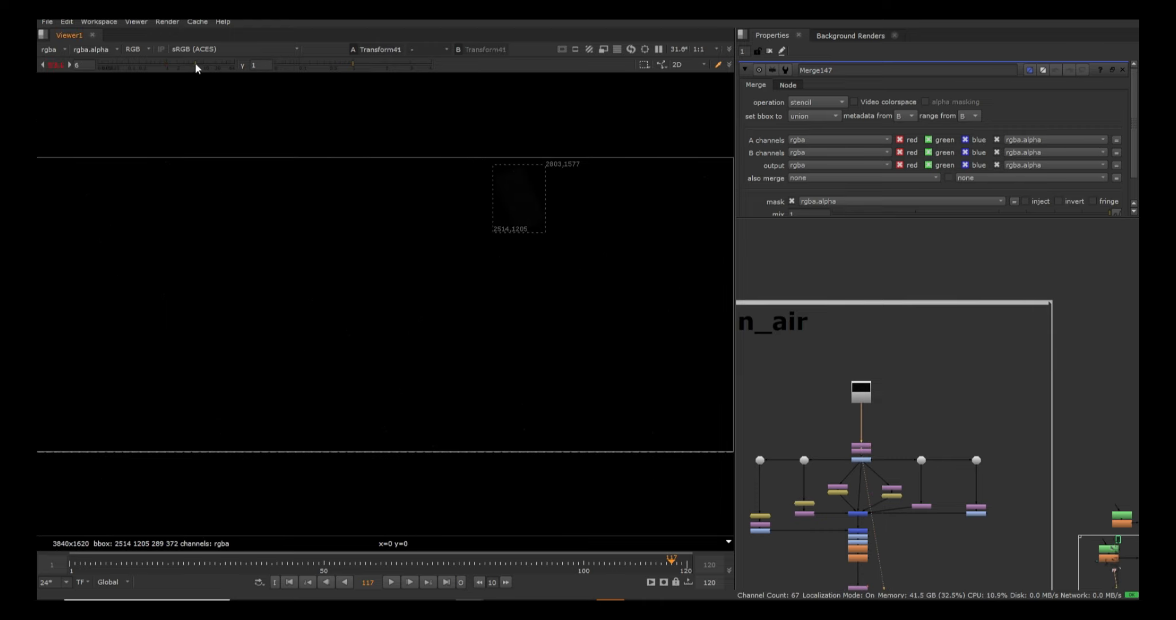
{"action": "left_click_drag", "start_coordinate": [195, 63], "coordinate": [205, 65]}
{"action": "scroll", "coordinate": [539, 203], "scroll_direction": "up", "scroll_amount": 6}
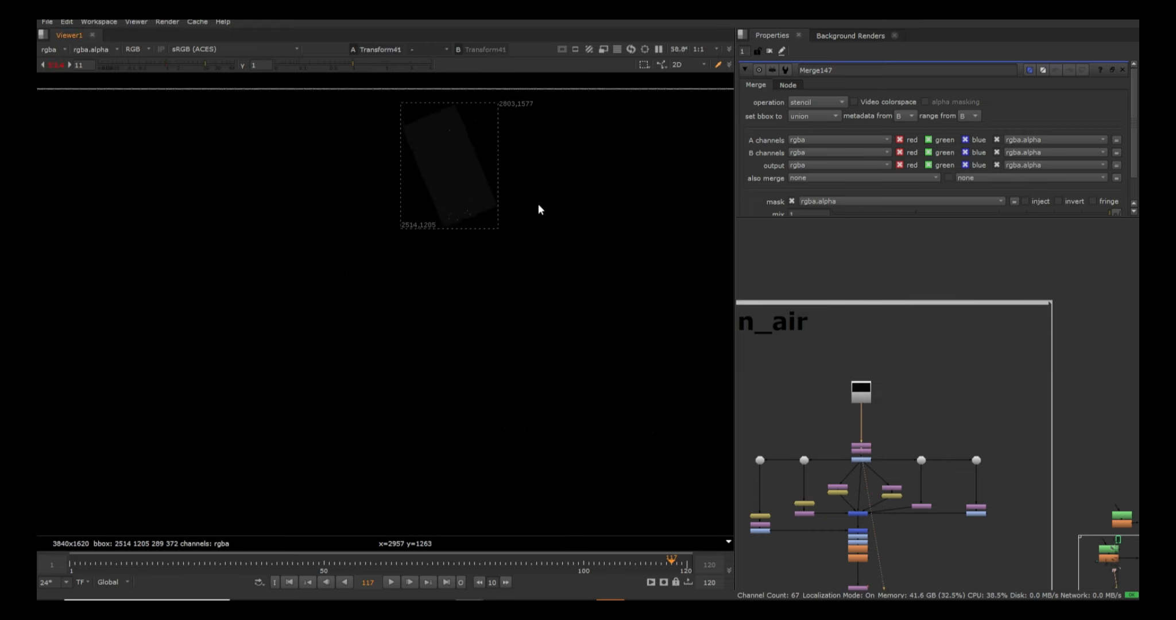
View the merged particle copies and the colour-corrected result inside the particles_in_air group
{"action": "left_click", "coordinate": [858, 514]}
{"action": "key", "text": "1"}
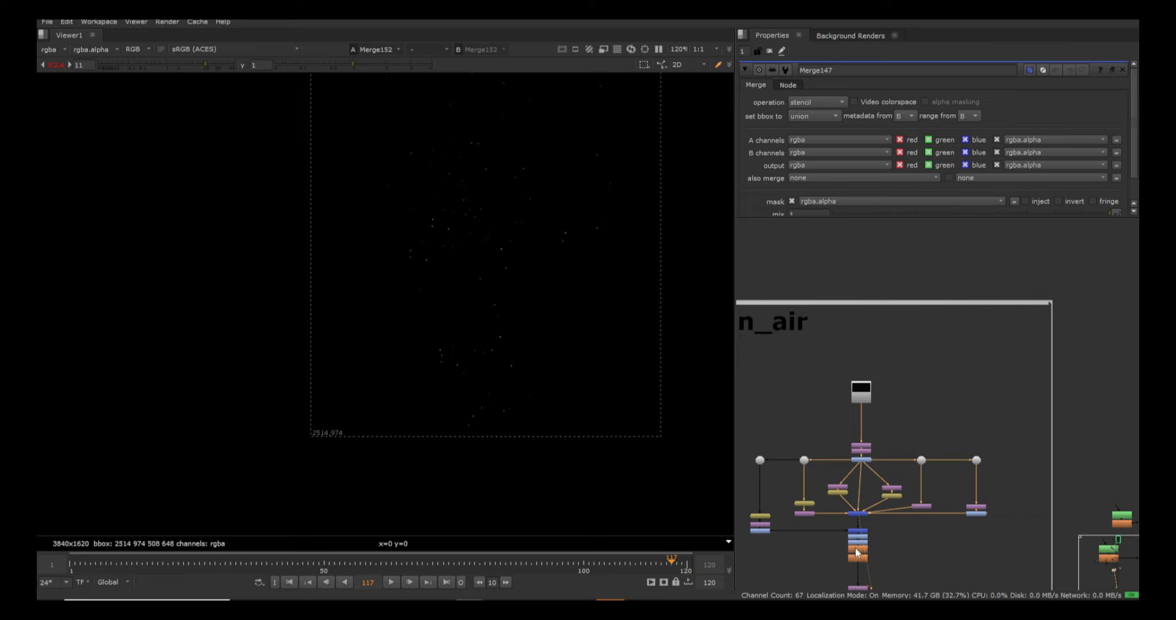
{"action": "left_click", "coordinate": [858, 533]}
{"action": "key", "text": "1"}
{"action": "scroll", "coordinate": [535, 308], "scroll_direction": "down", "scroll_amount": 4}
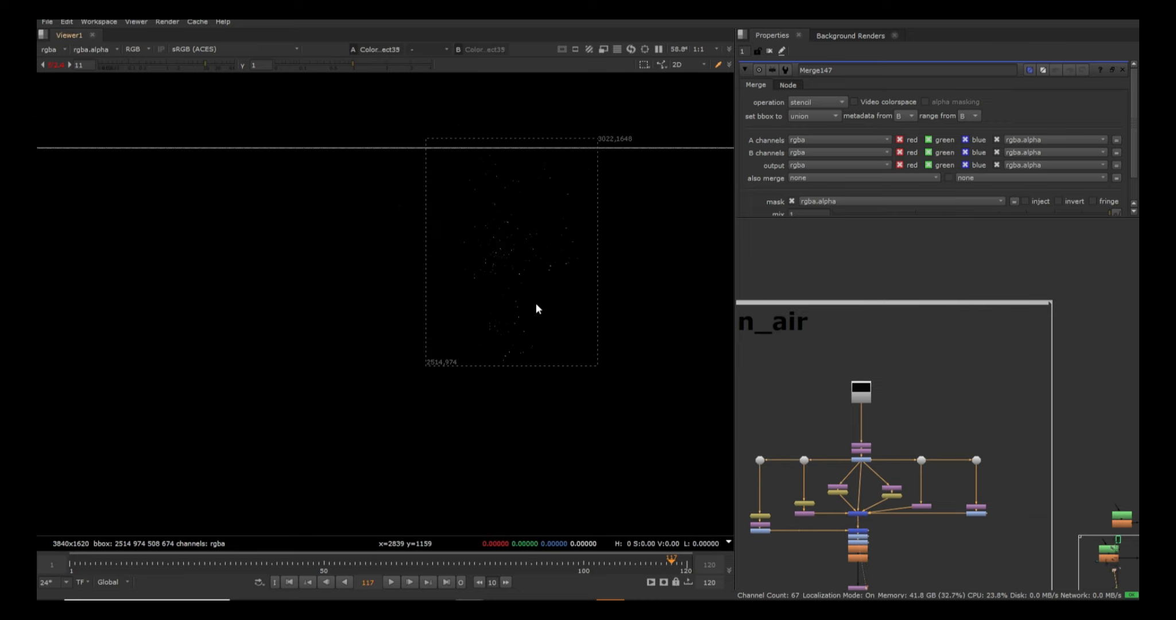
{"action": "scroll", "coordinate": [945, 493], "scroll_direction": "down", "scroll_amount": 3}
{"action": "middle_click_drag", "start_coordinate": [945, 493], "coordinate": [861, 461]}
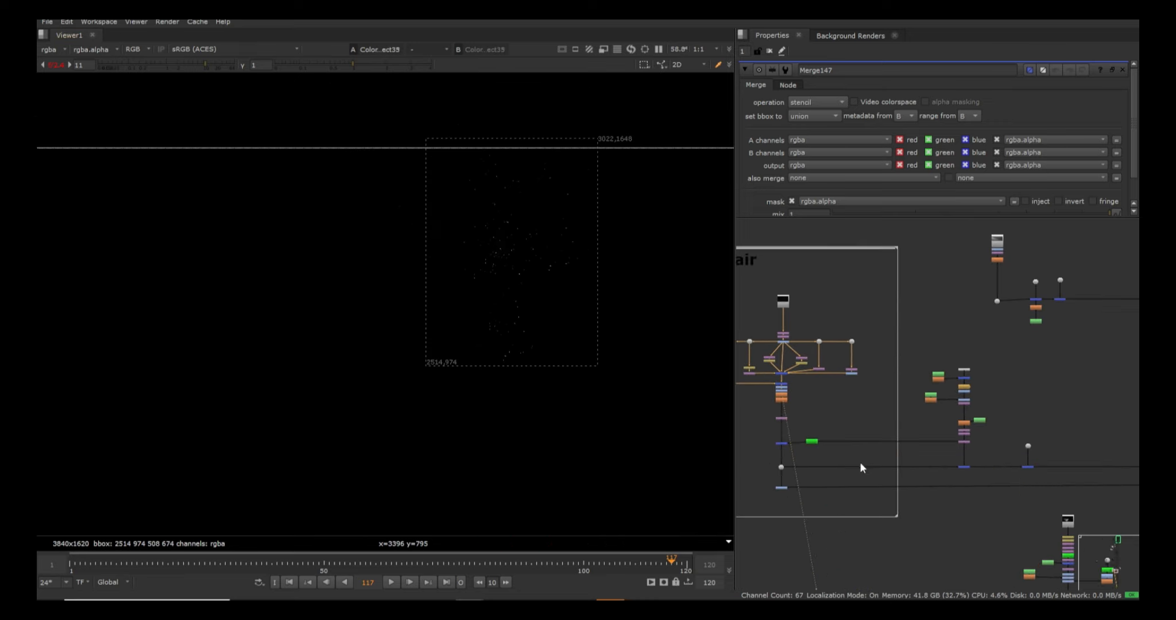
View the light-ray merges and the main-branch composite that includes them, resetting the viewer gain to 1
{"action": "left_click", "coordinate": [964, 467]}
{"action": "key", "text": "1"}
{"action": "left_click", "coordinate": [1053, 466]}
{"action": "key", "text": "1"}
{"action": "middle_click_drag", "start_coordinate": [1050, 468], "coordinate": [954, 477]}
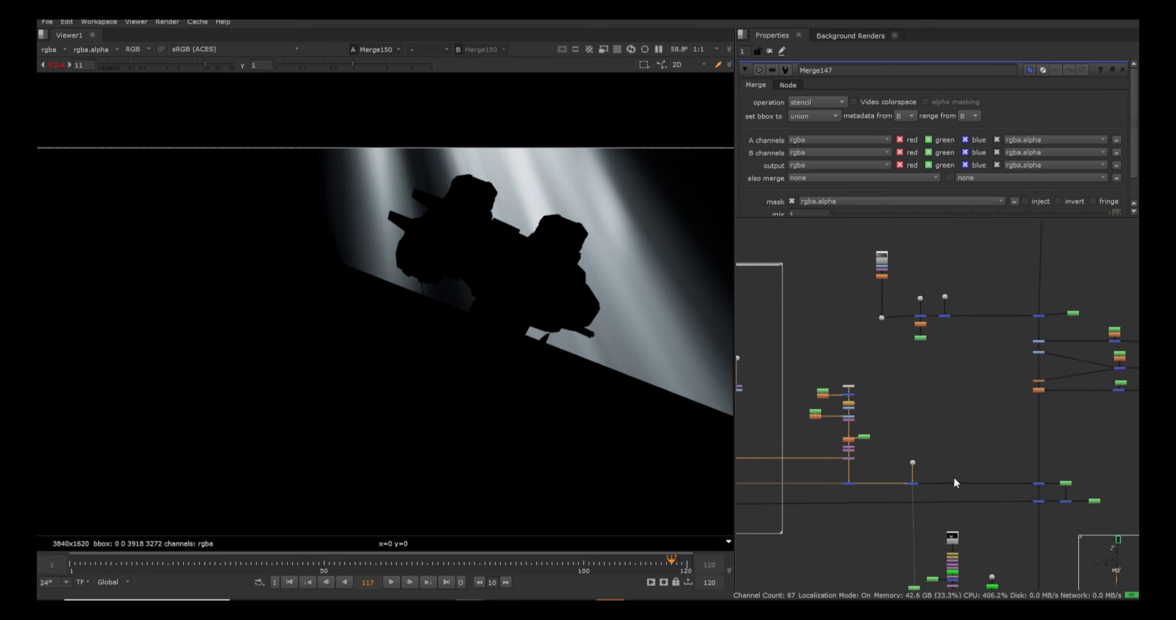
{"action": "left_click_drag", "start_coordinate": [1055, 471], "coordinate": [1010, 492]}
{"action": "key", "text": "1"}
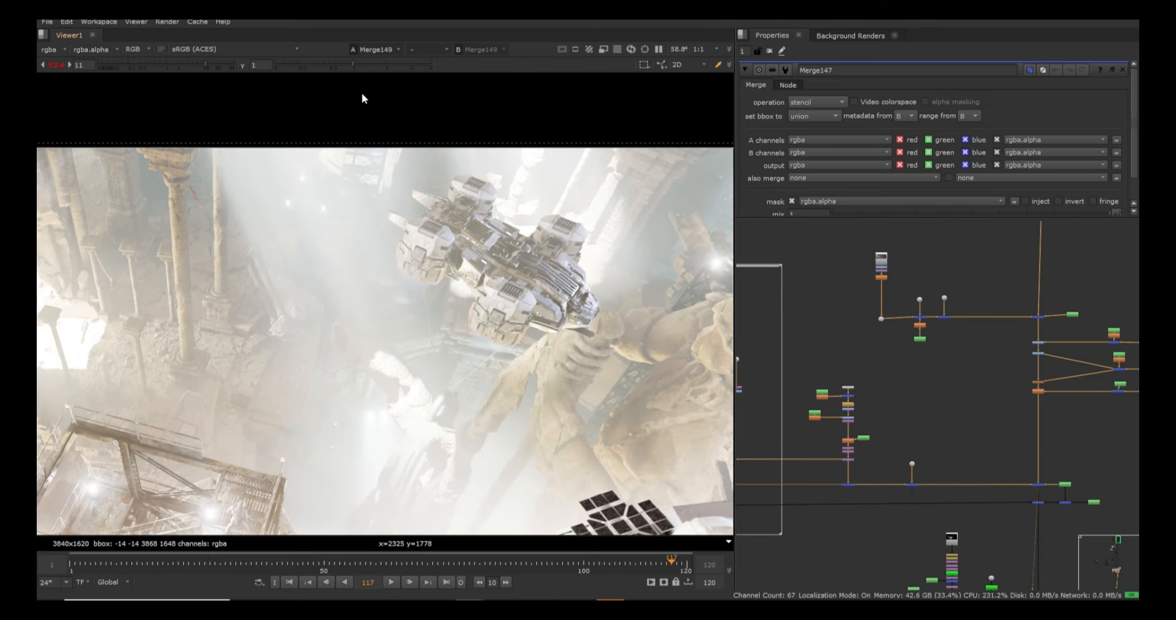
{"action": "left_click_drag", "start_coordinate": [227, 69], "coordinate": [166, 65]}
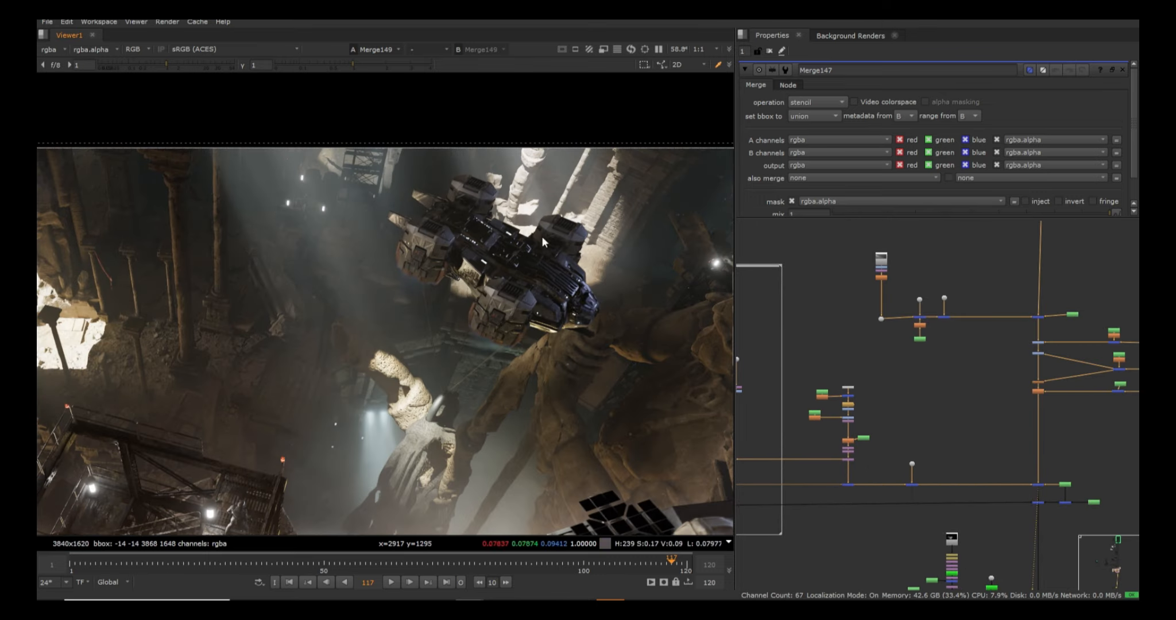
Try a Grade with whitepoint 0.012 at the end of the particle colour corrections
{"action": "scroll", "coordinate": [522, 159], "scroll_direction": "up", "scroll_amount": 8}
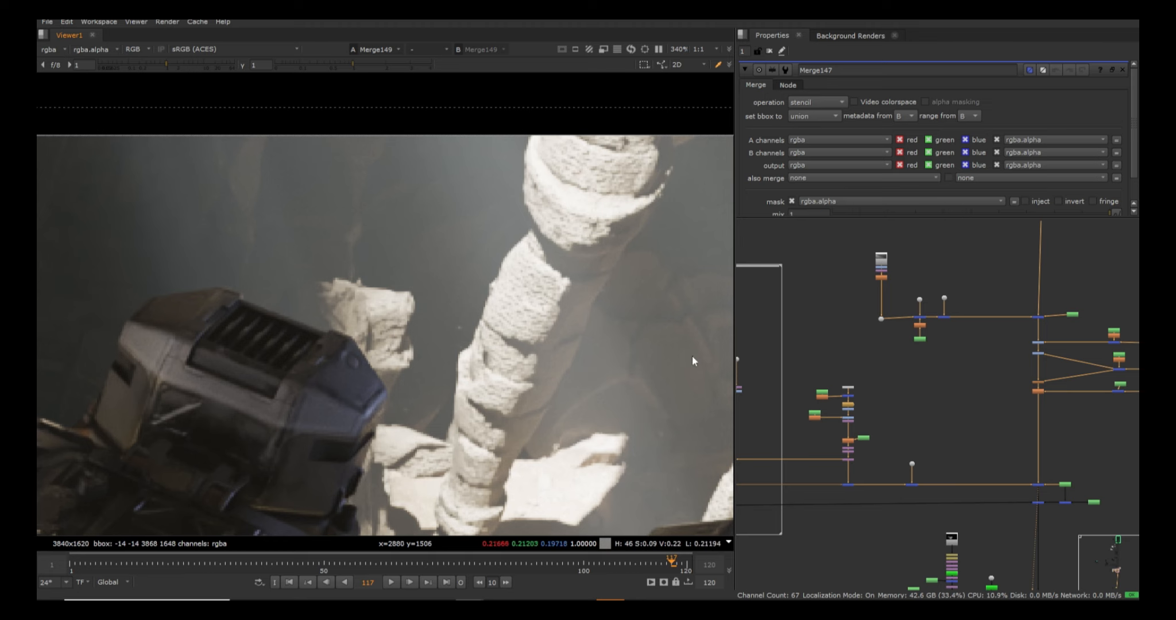
{"action": "middle_click_drag", "start_coordinate": [837, 444], "coordinate": [961, 445]}
{"action": "scroll", "coordinate": [789, 416], "scroll_direction": "up", "scroll_amount": 5}
{"action": "double_click", "coordinate": [787, 413]}
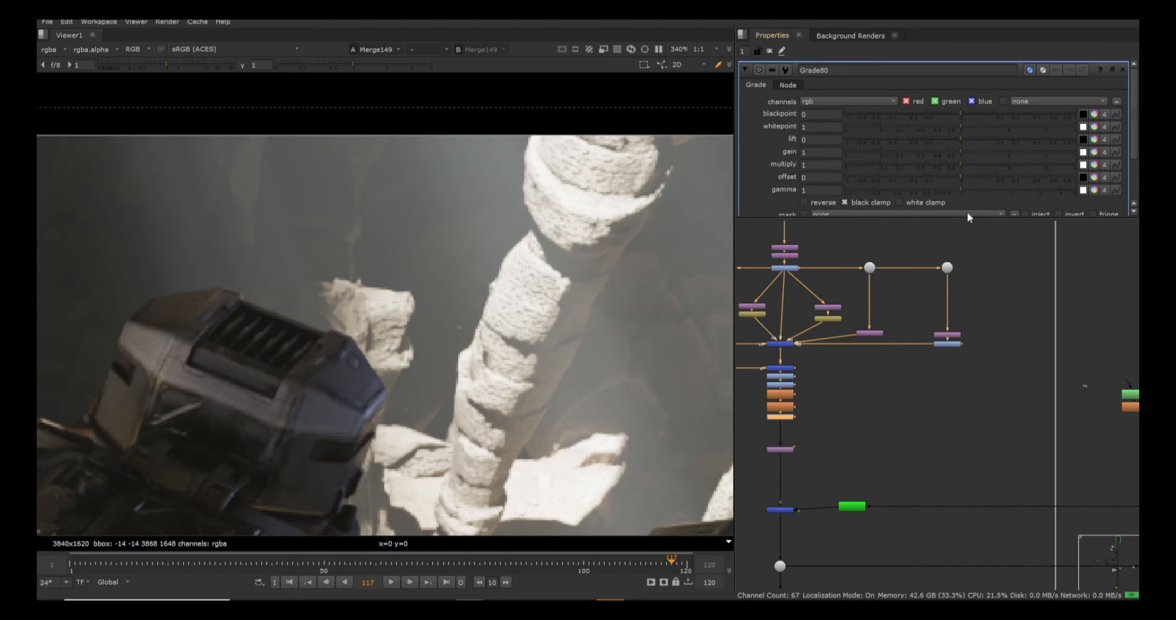
{"action": "left_click_drag", "start_coordinate": [954, 126], "coordinate": [857, 131]}
{"action": "key", "text": "f"}
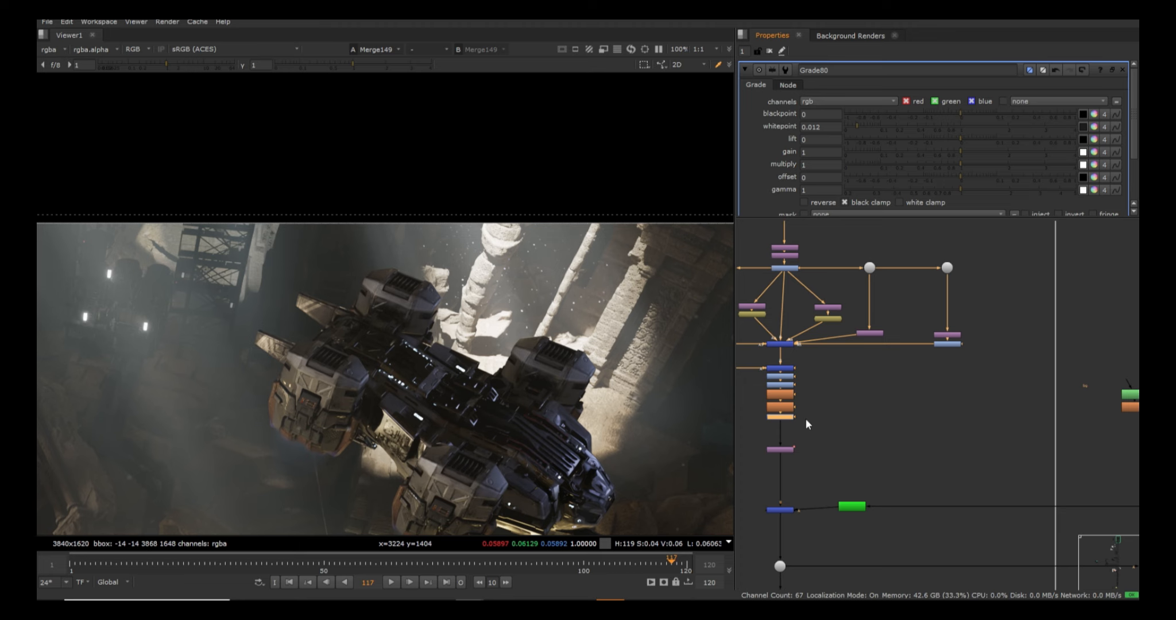
{"action": "key", "text": "ctrl+shift+a"}
View the full composite at the next merge down the main branch, below the light-ray merge
{"action": "scroll", "coordinate": [844, 431], "scroll_direction": "down", "scroll_amount": 6}
{"action": "scroll", "coordinate": [1084, 475], "scroll_direction": "up", "scroll_amount": 3}
{"action": "middle_click_drag", "start_coordinate": [1083, 476], "coordinate": [1000, 447]}
{"action": "left_click", "coordinate": [1017, 442]}
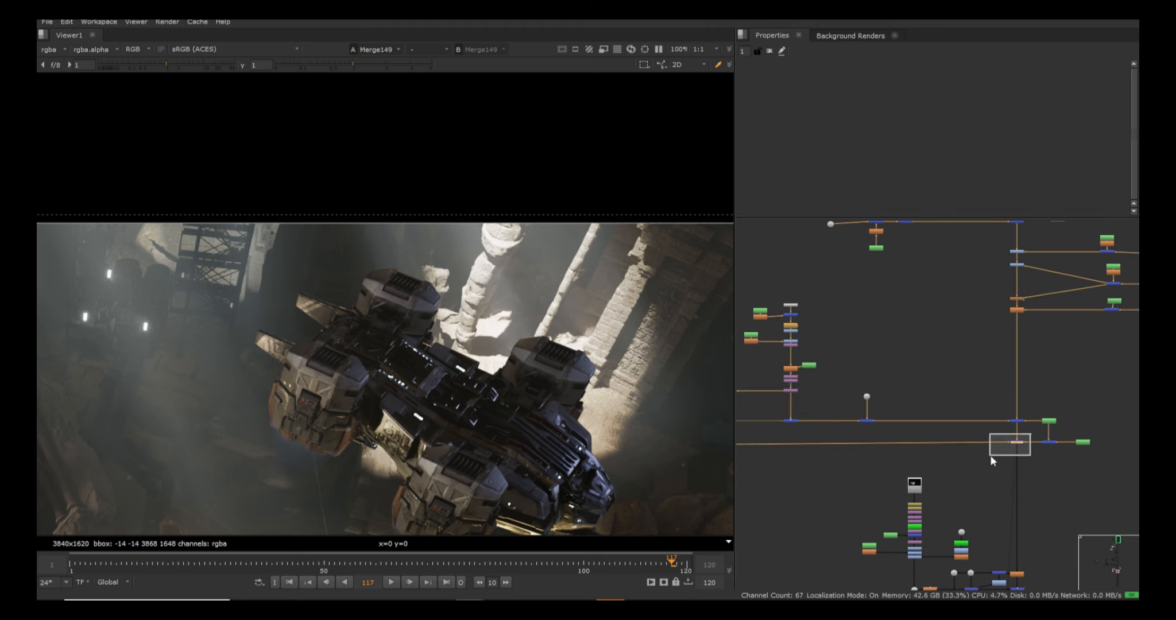
{"action": "key", "text": "1"}
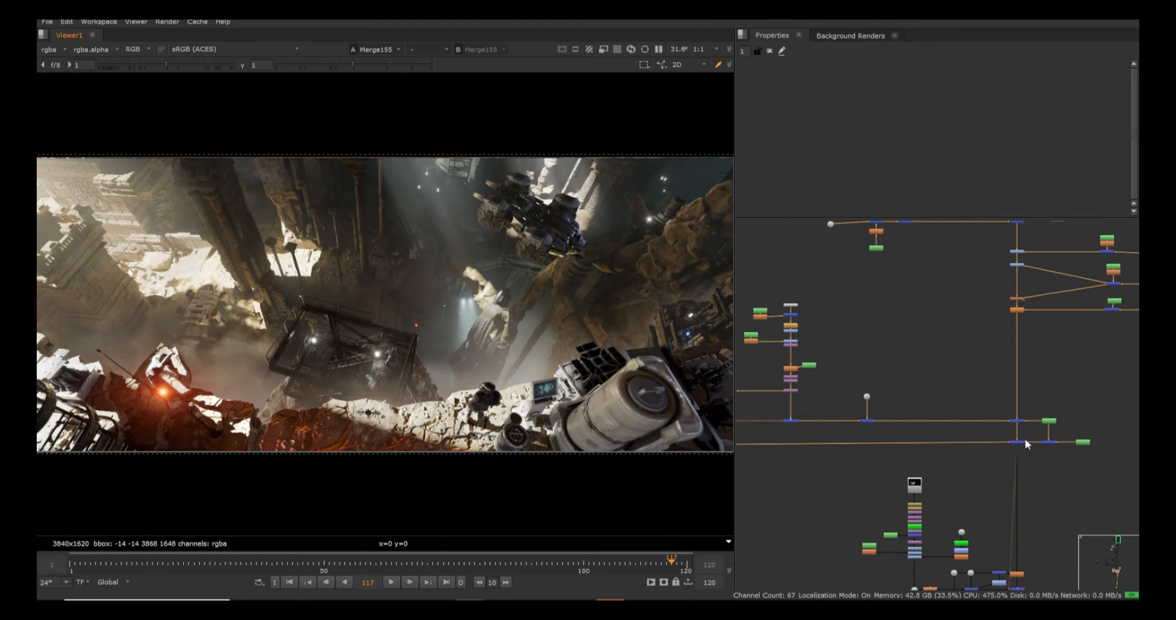
View the smoke source clip below the particle branches and play it back
{"action": "middle_click_drag", "start_coordinate": [989, 454], "coordinate": [990, 405]}
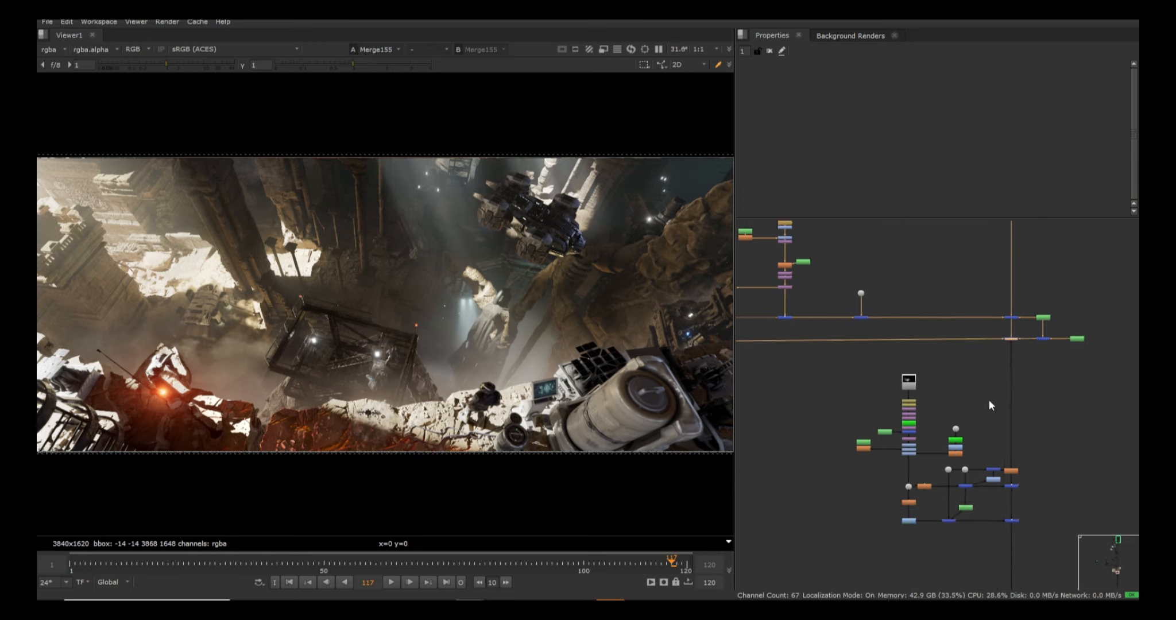
{"action": "scroll", "coordinate": [879, 389], "scroll_direction": "up", "scroll_amount": 3}
{"action": "left_click", "coordinate": [934, 384]}
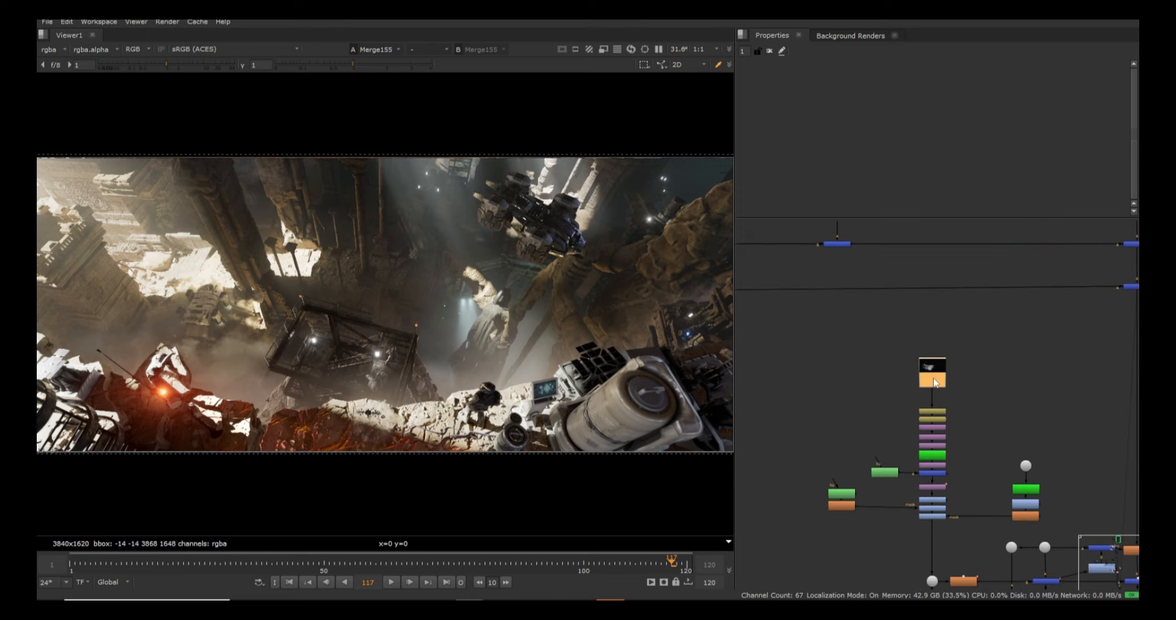
{"action": "key", "text": "1"}
{"action": "left_click", "coordinate": [393, 583]}
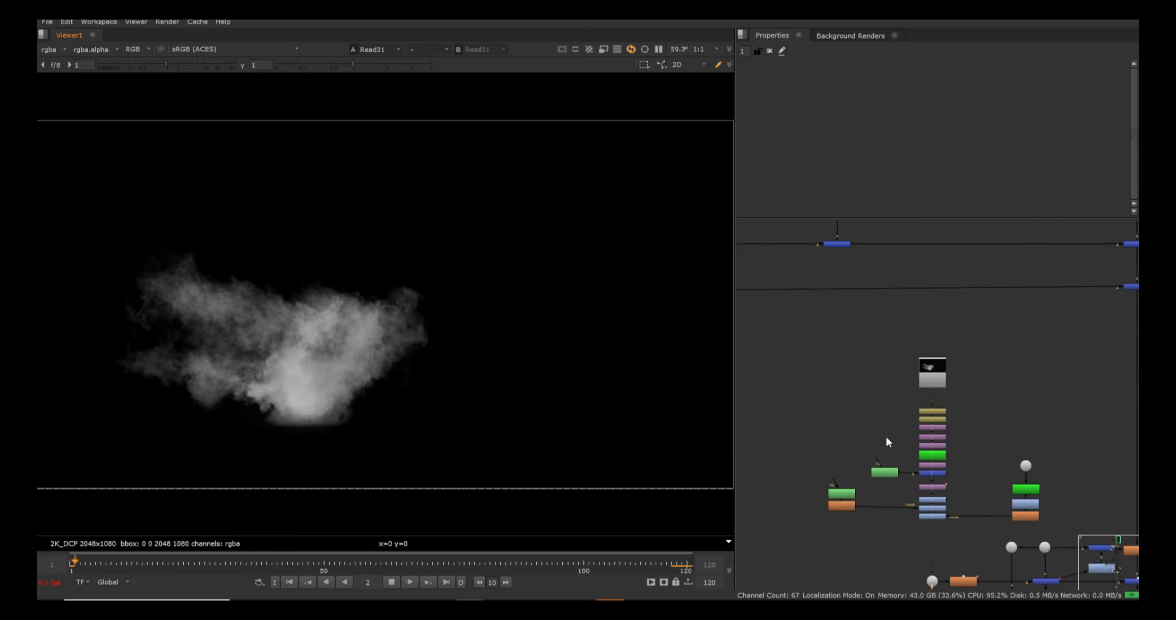
Examine the retimed smoke clip during playback, then stop and scrub to frame 114
{"action": "left_click", "coordinate": [927, 420]}
{"action": "key", "text": "1"}
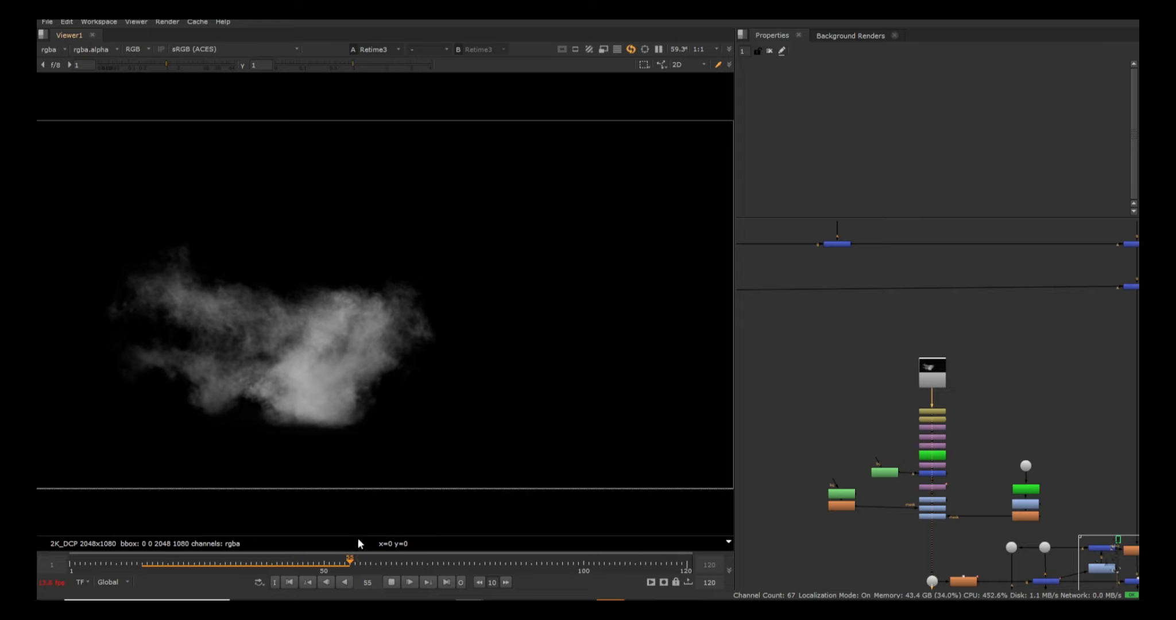
{"action": "left_click", "coordinate": [392, 583]}
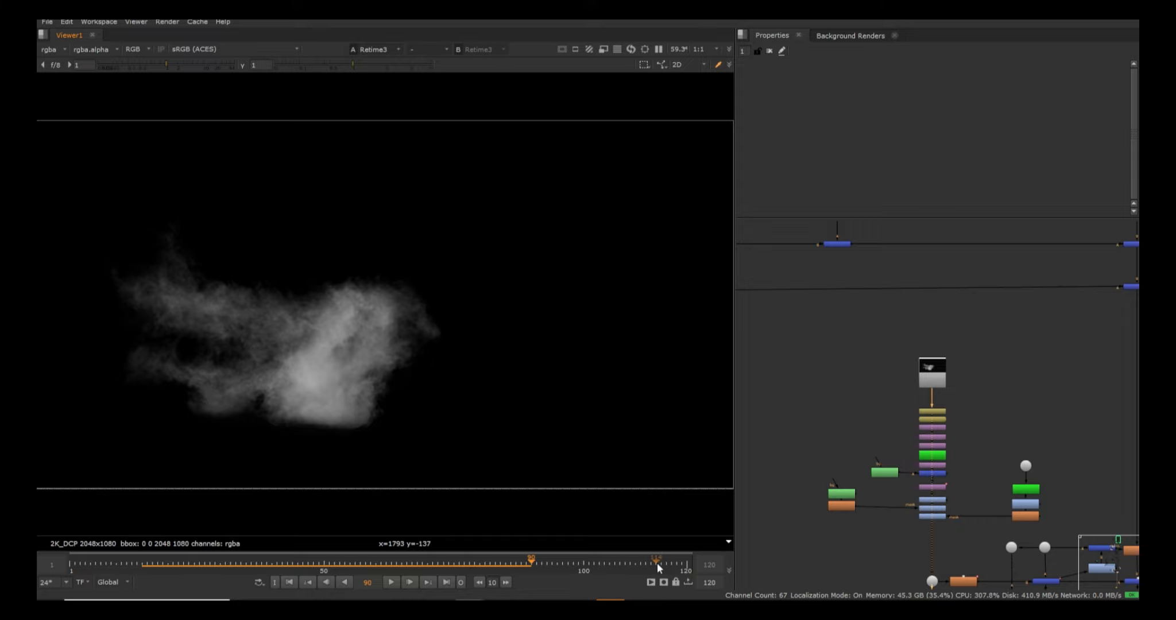
{"action": "left_click_drag", "start_coordinate": [647, 567], "coordinate": [654, 569]}
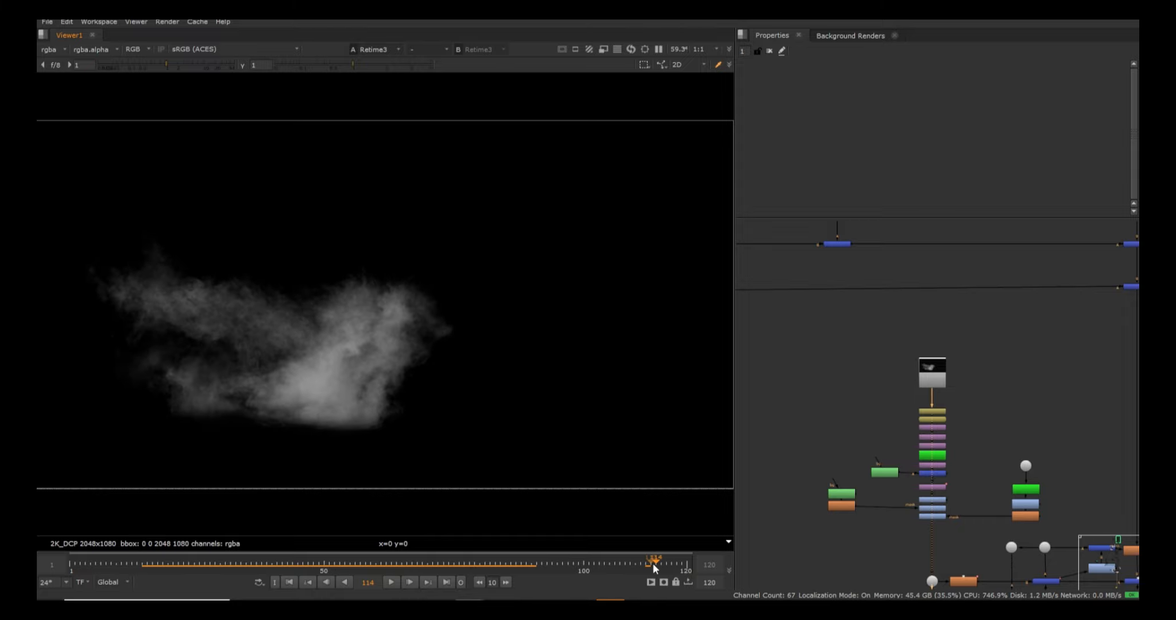
Play the rendered final shot, stop playback and scrub to frame 113
{"action": "key", "text": "2"}
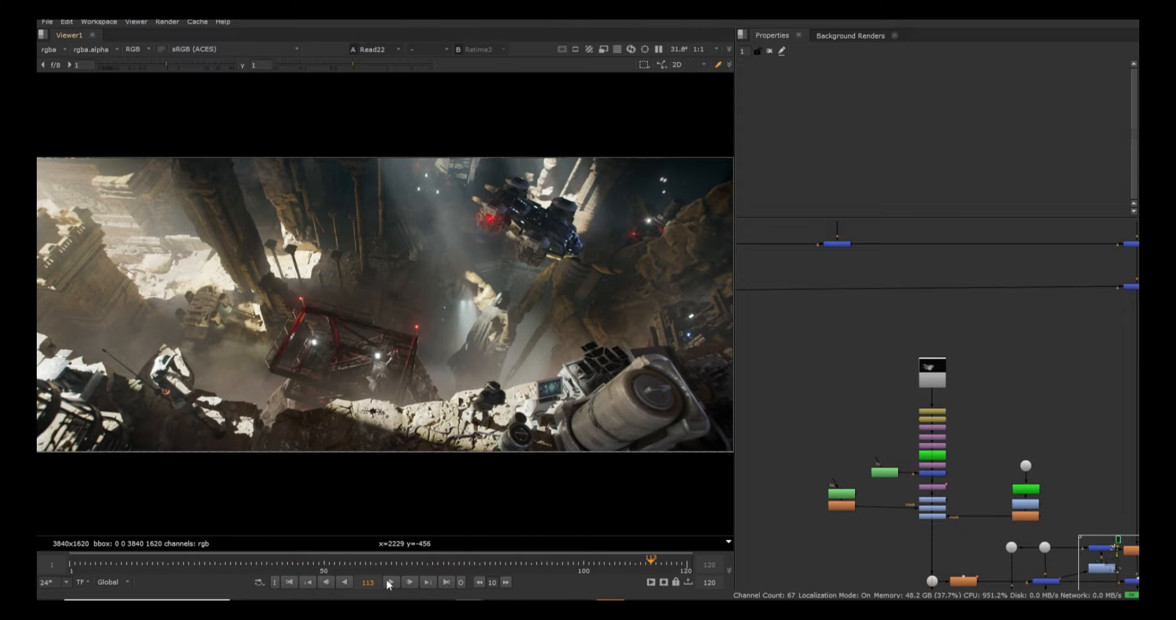
{"action": "left_click", "coordinate": [389, 583]}
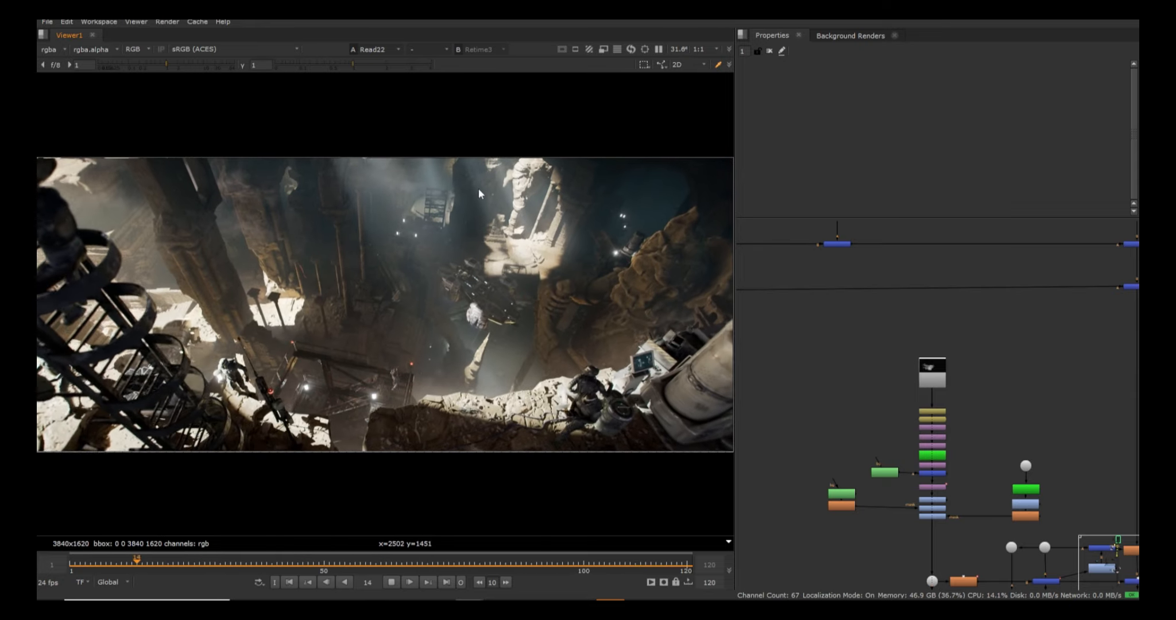
{"action": "key", "text": "k"}
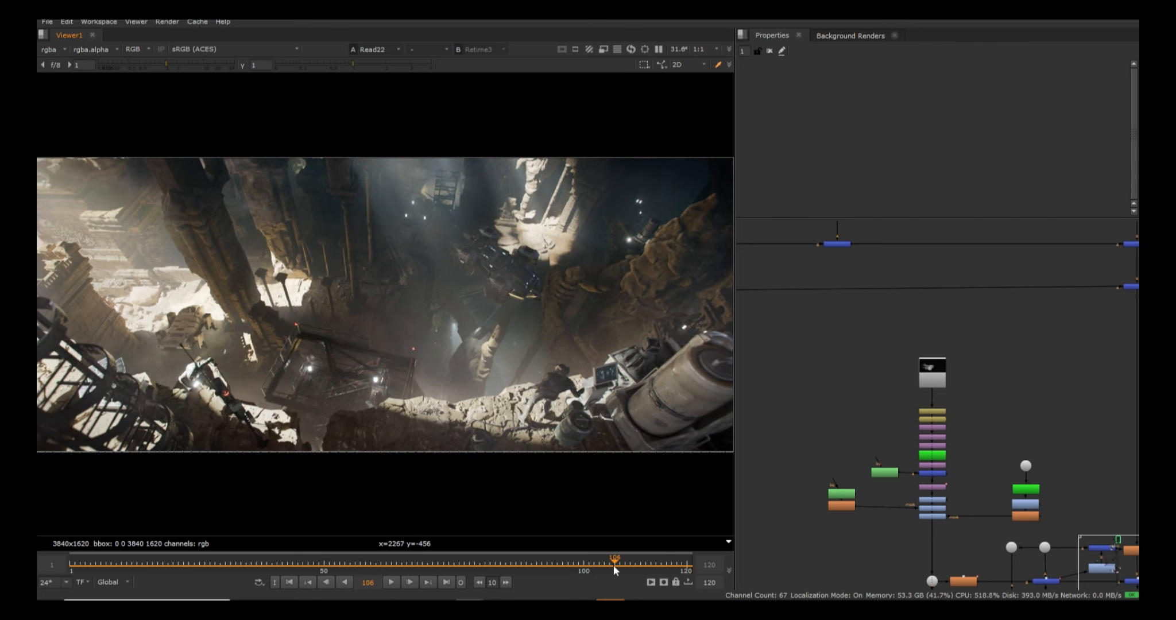
{"action": "left_click_drag", "start_coordinate": [610, 560], "coordinate": [650, 563]}
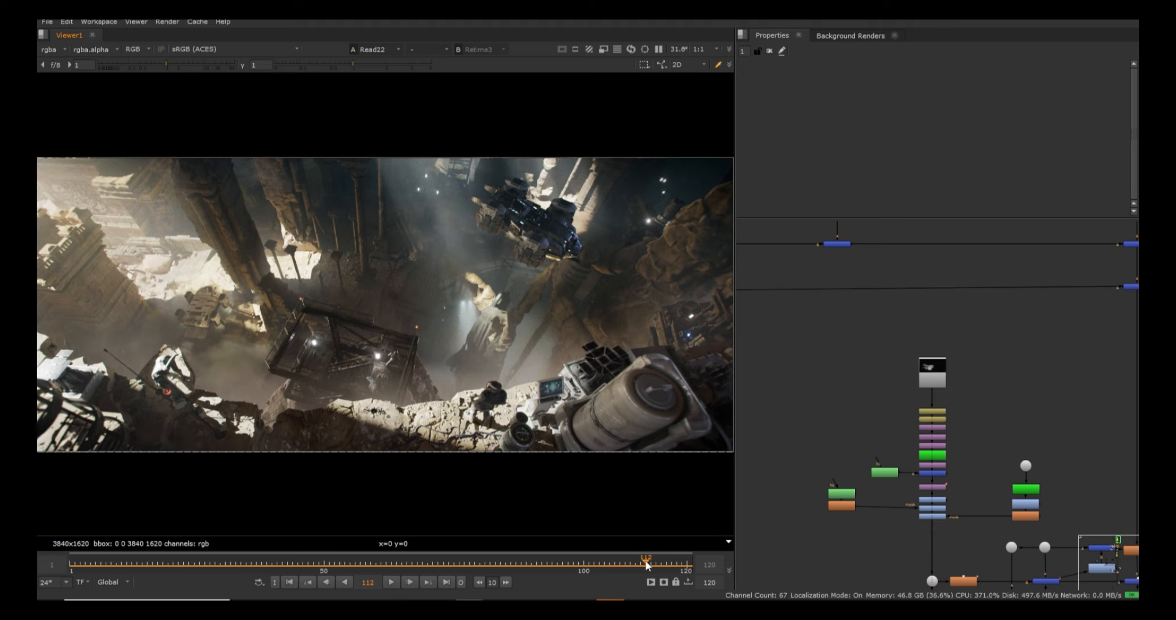
Open the settings of the last Grade in the smoke branch and view its output
{"action": "scroll", "coordinate": [981, 440], "scroll_direction": "down", "scroll_amount": 4}
{"action": "scroll", "coordinate": [965, 477], "scroll_direction": "up", "scroll_amount": 3}
{"action": "double_click", "coordinate": [947, 478]}
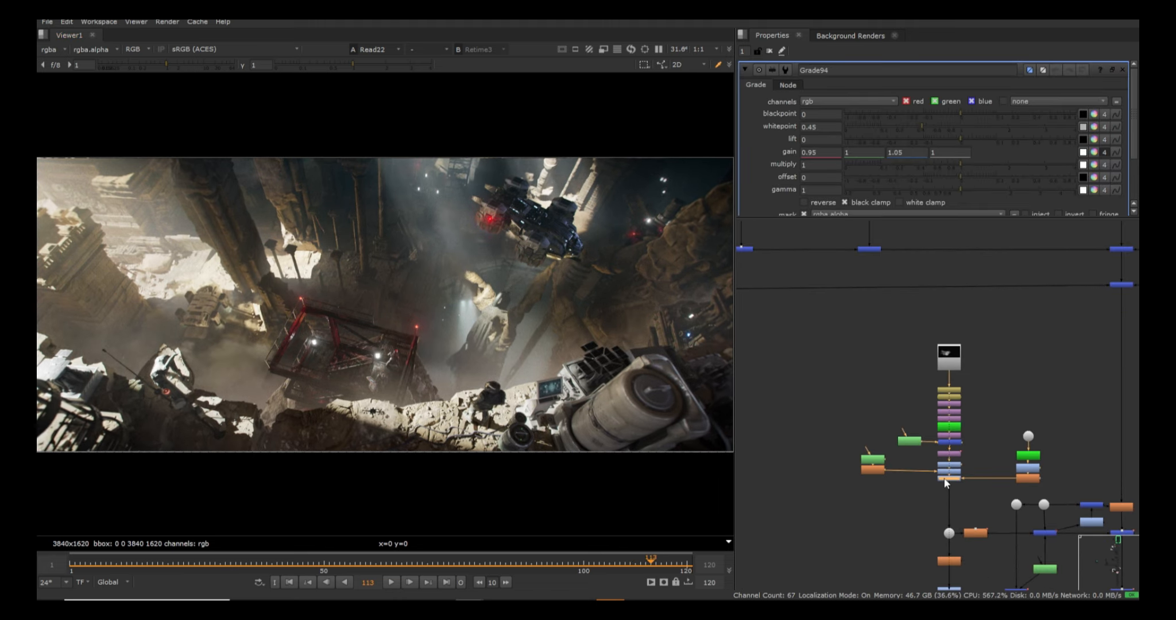
{"action": "key", "text": "1"}
{"action": "left_click", "coordinate": [963, 487]}
Compare the smoke with each of the last two colour-correction nodes disabled and enabled
{"action": "left_click", "coordinate": [950, 472]}
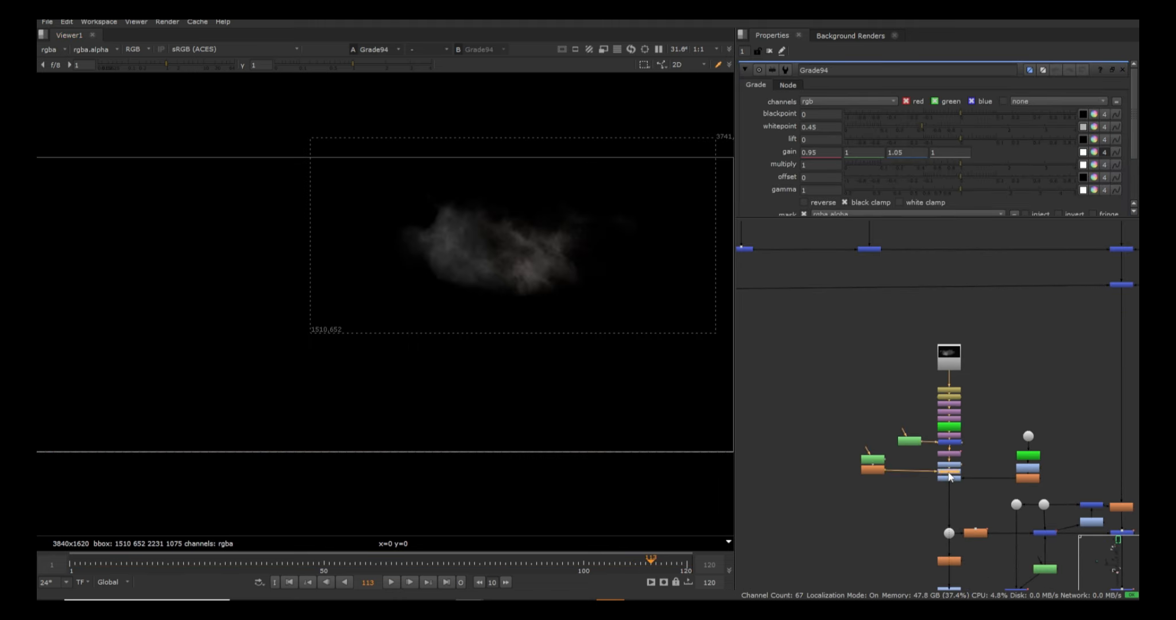
{"action": "key", "text": "d"}
{"action": "key", "text": "d"}
{"action": "left_click", "coordinate": [953, 479]}
{"action": "key", "text": "d"}
{"action": "key", "text": "d"}
{"action": "key", "text": "d"}
{"action": "key", "text": "d"}
{"action": "key", "text": "d"}
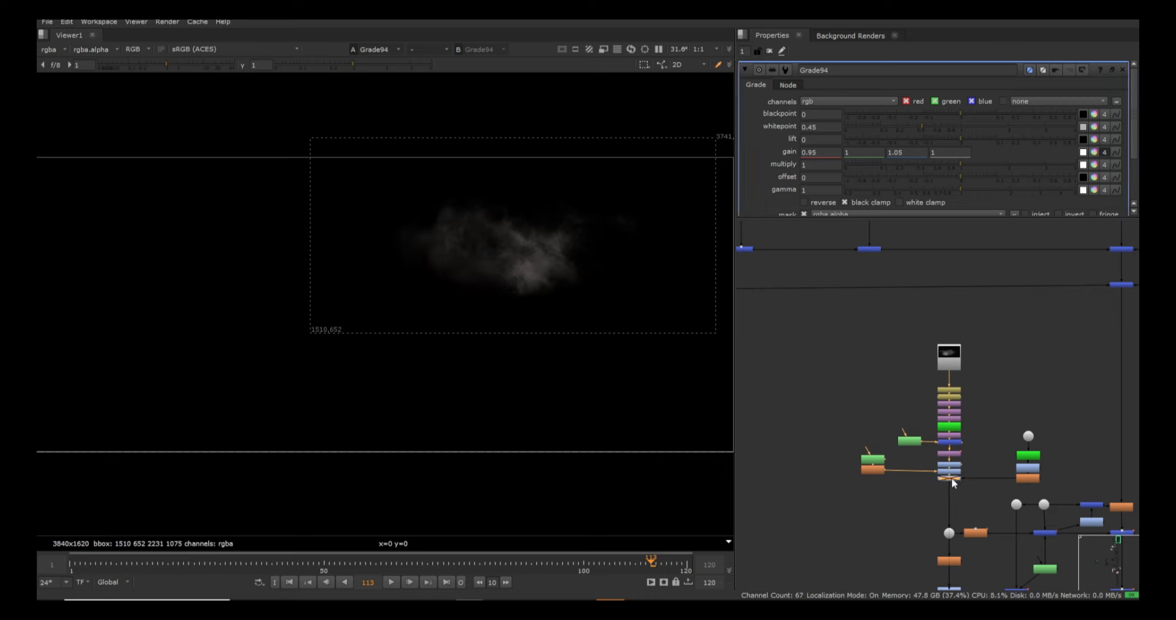
View the light-ray mask feeding the last smoke Grade, and compare the smoke before and after that Grade
{"action": "key", "text": "d"}
{"action": "scroll", "coordinate": [953, 486], "scroll_direction": "down", "scroll_amount": 2}
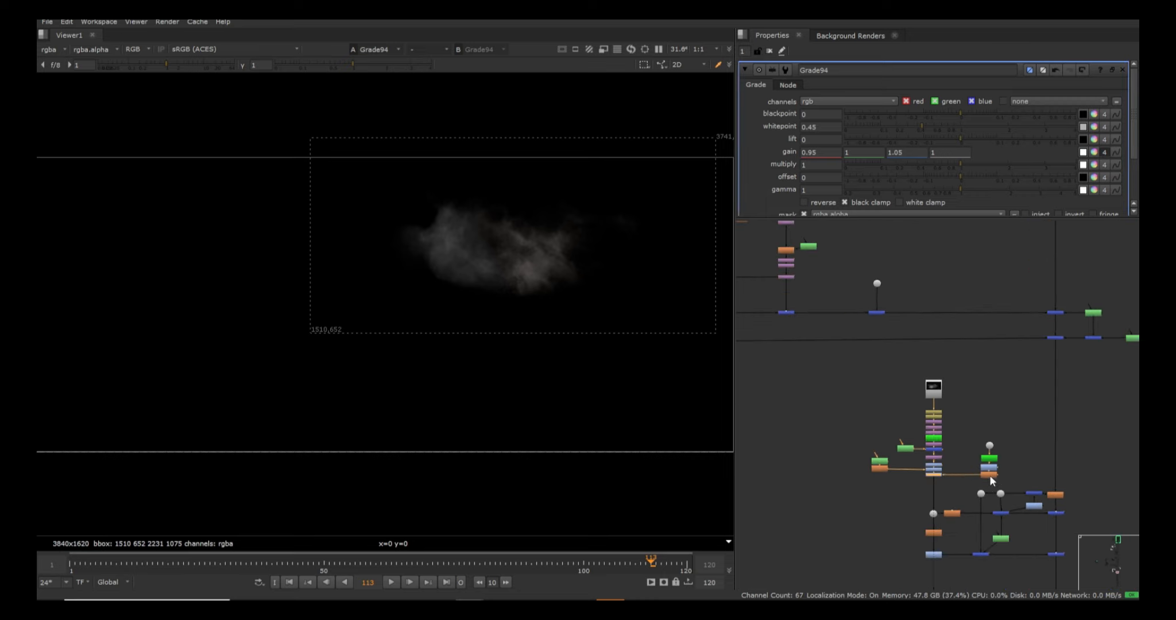
{"action": "left_click", "coordinate": [988, 448]}
{"action": "key", "text": "1"}
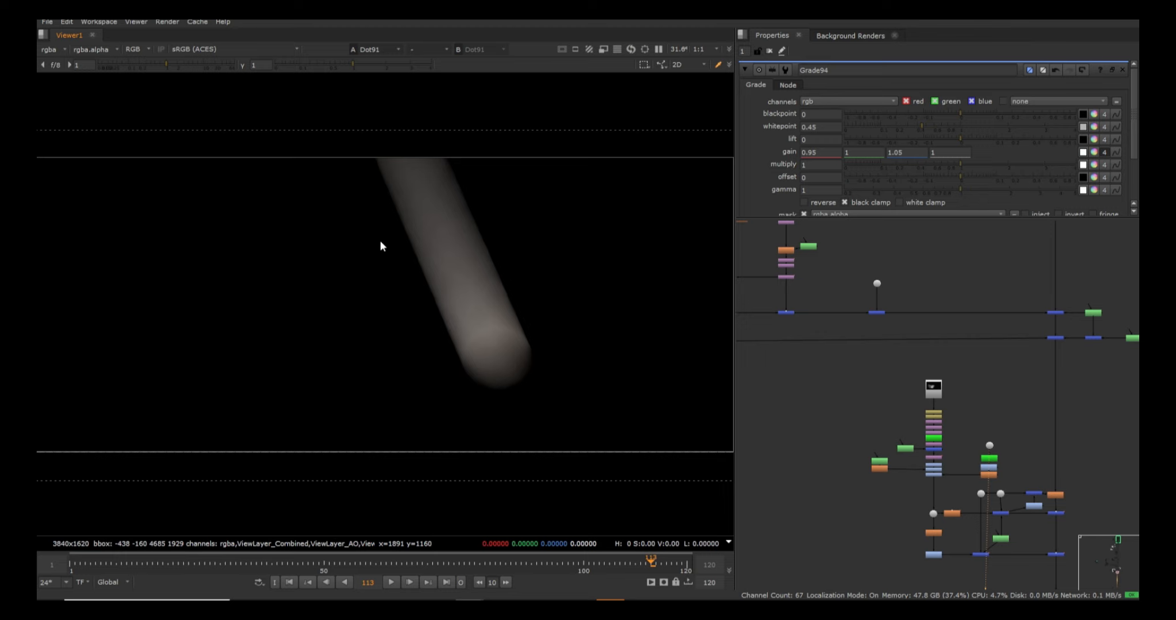
{"action": "left_click", "coordinate": [987, 477]}
{"action": "key", "text": "1"}
{"action": "left_click", "coordinate": [933, 472]}
{"action": "key", "text": "1"}
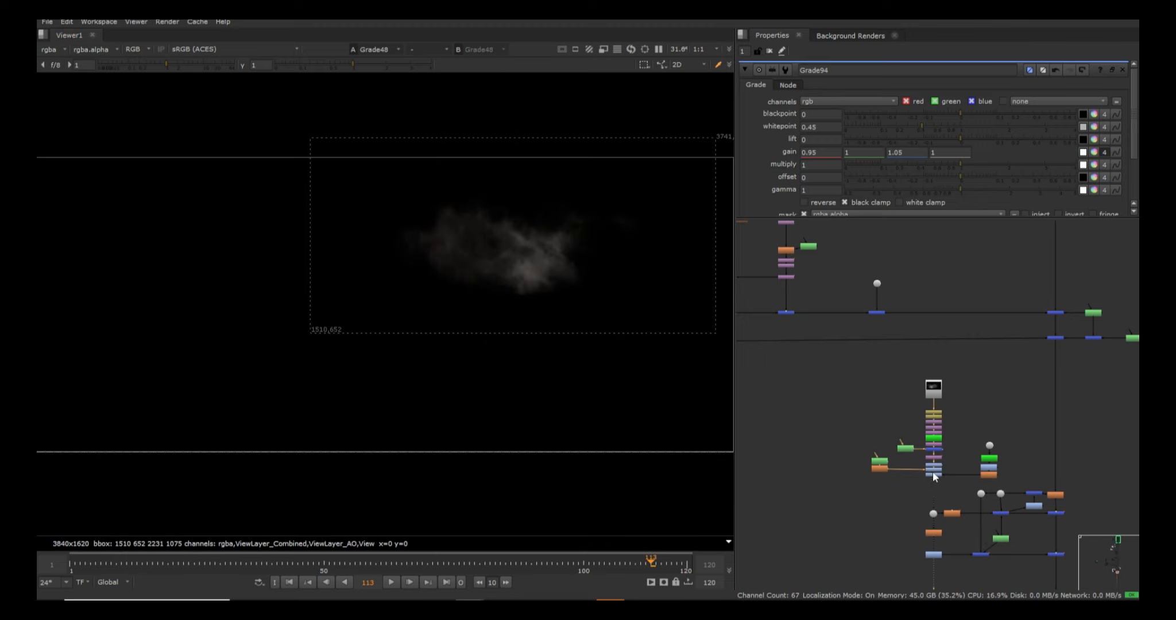
{"action": "scroll", "coordinate": [931, 474], "scroll_direction": "up", "scroll_amount": 3}
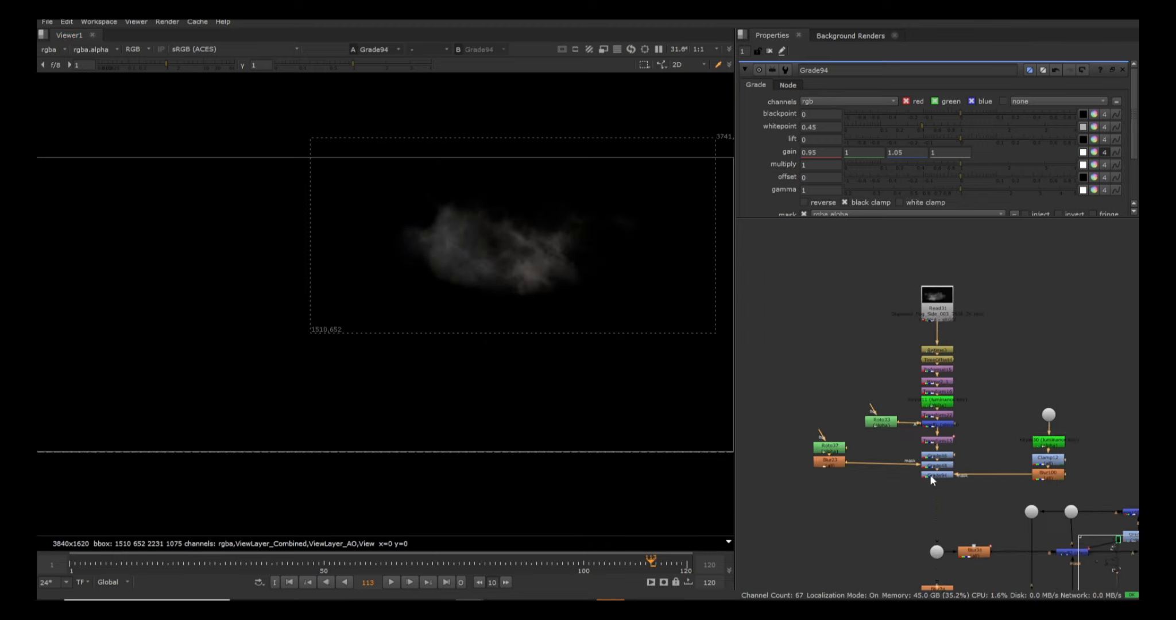
{"action": "scroll", "coordinate": [932, 479], "scroll_direction": "down", "scroll_amount": 3}
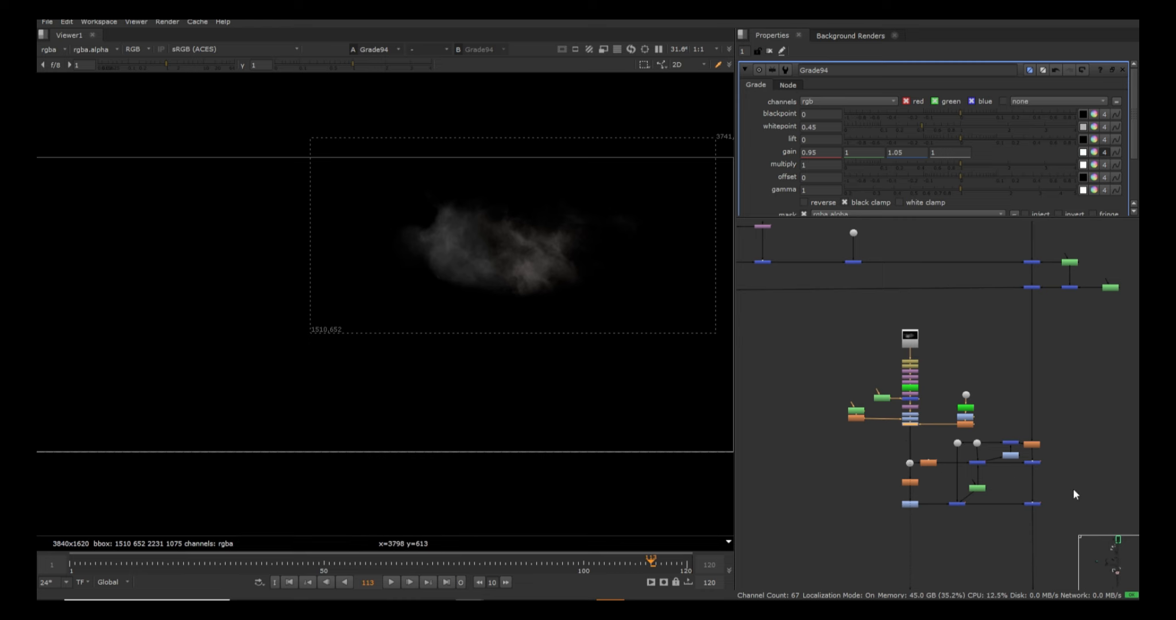
View the composite after the smoke branch and compare it with the branch's three main-line nodes disabled
{"action": "left_click", "coordinate": [1032, 504]}
{"action": "key", "text": "1"}
{"action": "left_click", "coordinate": [1006, 531]}
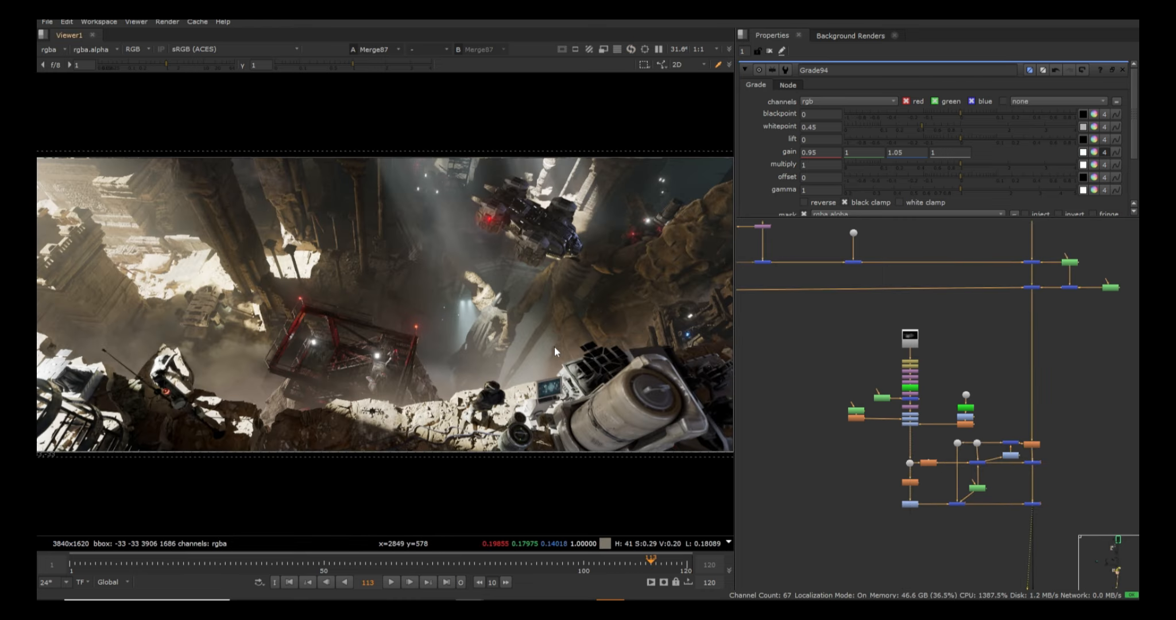
{"action": "left_click_drag", "start_coordinate": [1081, 341], "coordinate": [1030, 500]}
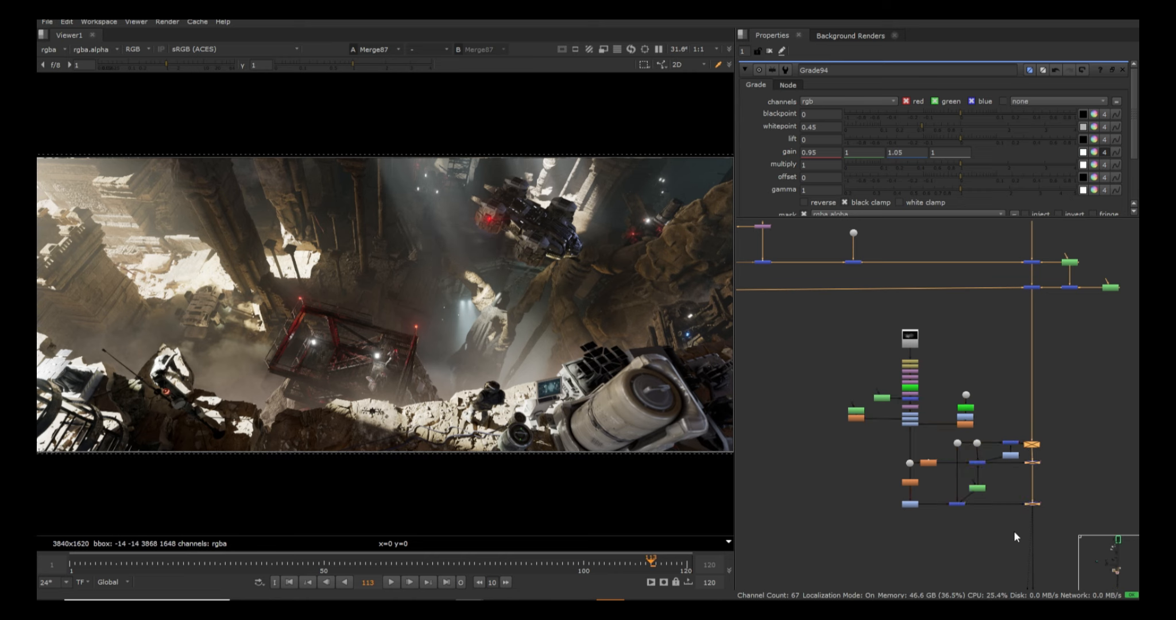
View the next graded smoke element by itself, and the composite after each of the following two smoke merges
{"action": "left_click", "coordinate": [947, 437]}
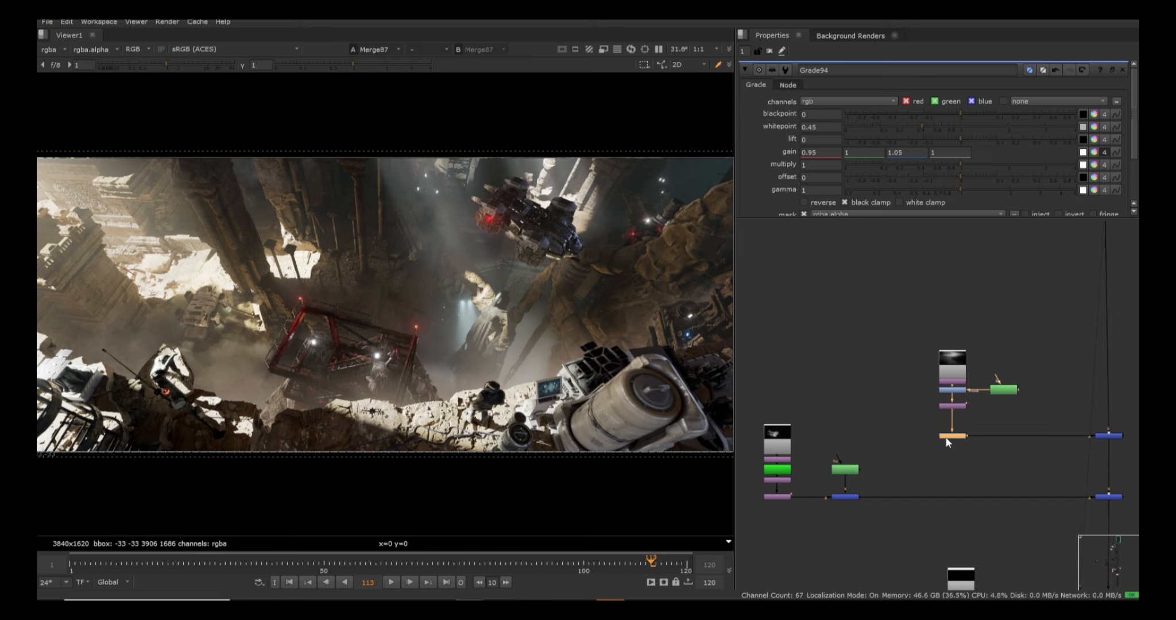
{"action": "key", "text": "1"}
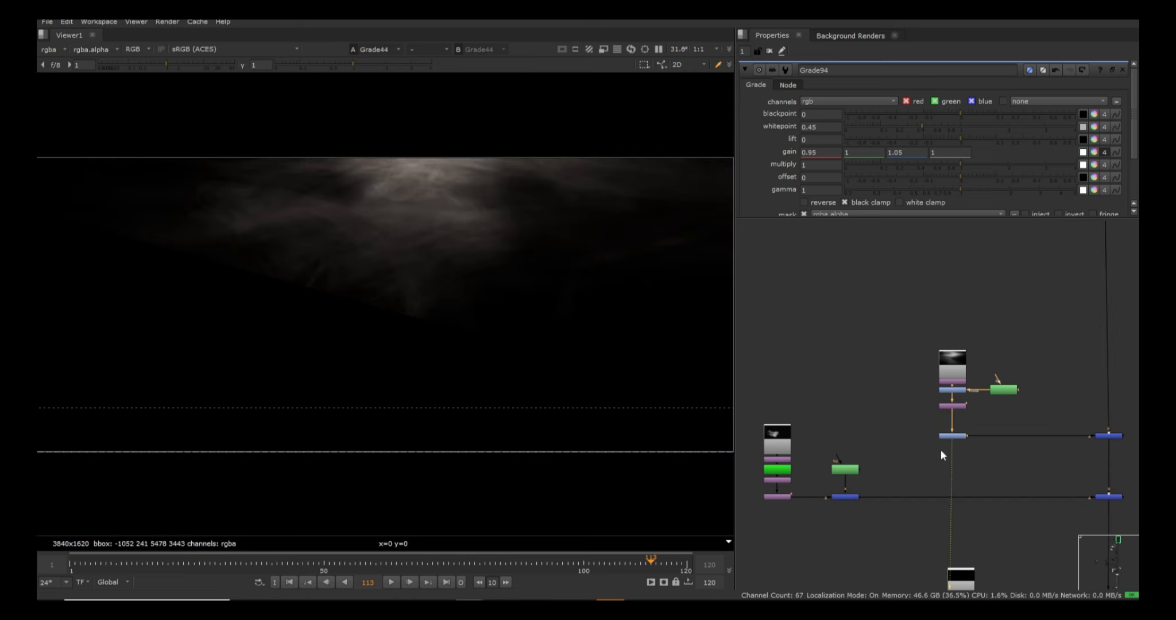
{"action": "left_click", "coordinate": [1104, 436]}
{"action": "key", "text": "1"}
{"action": "scroll", "coordinate": [1077, 424], "scroll_direction": "down", "scroll_amount": 5}
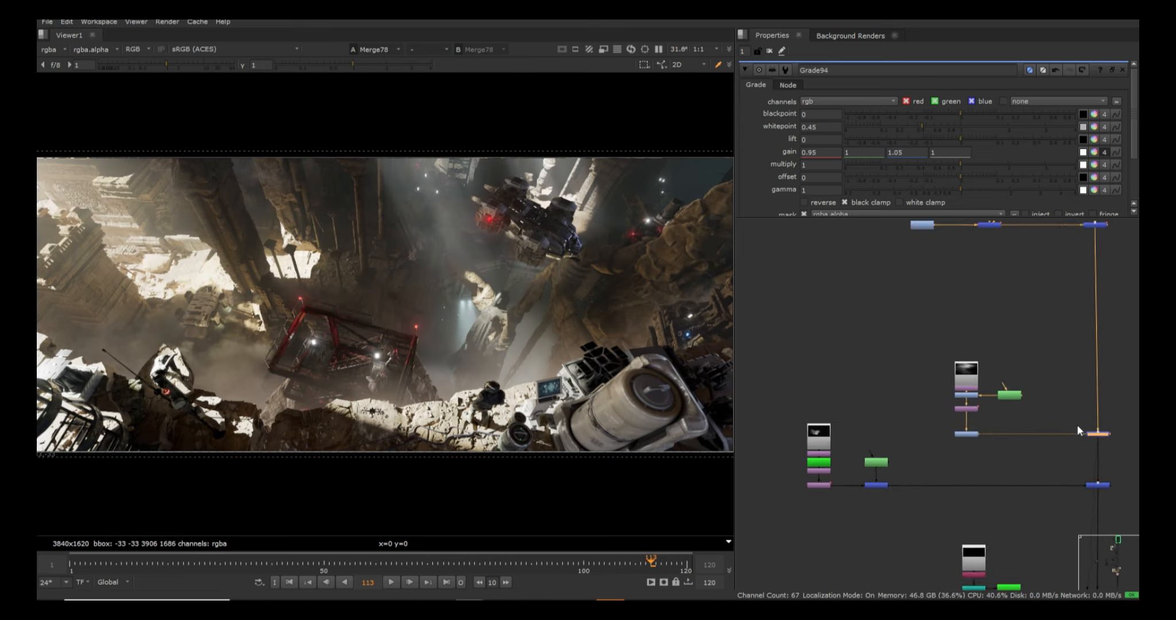
{"action": "left_click_drag", "start_coordinate": [1061, 449], "coordinate": [1107, 477]}
{"action": "key", "text": "1"}
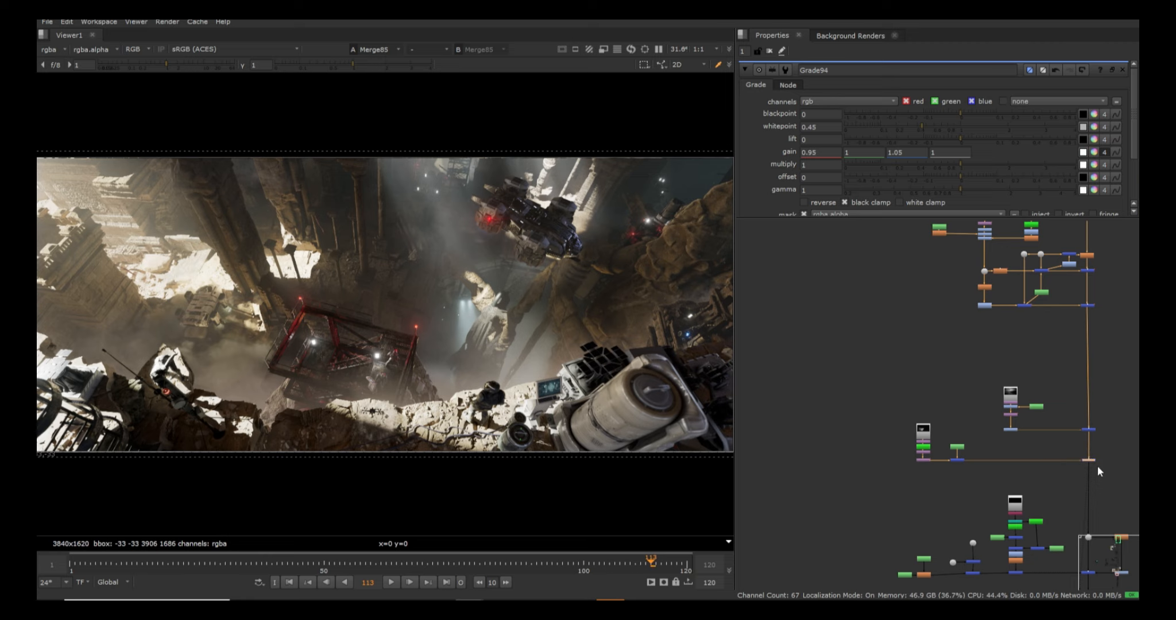
View the blurred luminance-key mask of the next branch, and open the settings of Merge97 with its output displayed
{"action": "middle_click_drag", "start_coordinate": [1083, 491], "coordinate": [921, 337]}
{"action": "scroll", "coordinate": [906, 388], "scroll_direction": "up", "scroll_amount": 1}
{"action": "scroll", "coordinate": [821, 316], "scroll_direction": "up", "scroll_amount": 3}
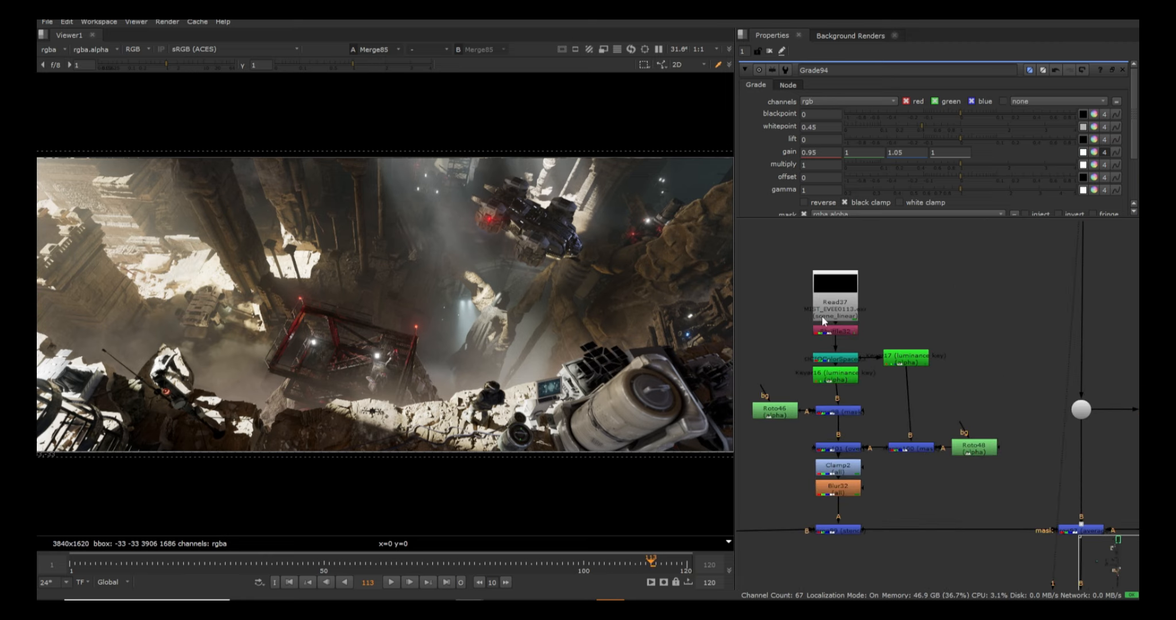
{"action": "left_click", "coordinate": [840, 486]}
{"action": "key", "text": "1"}
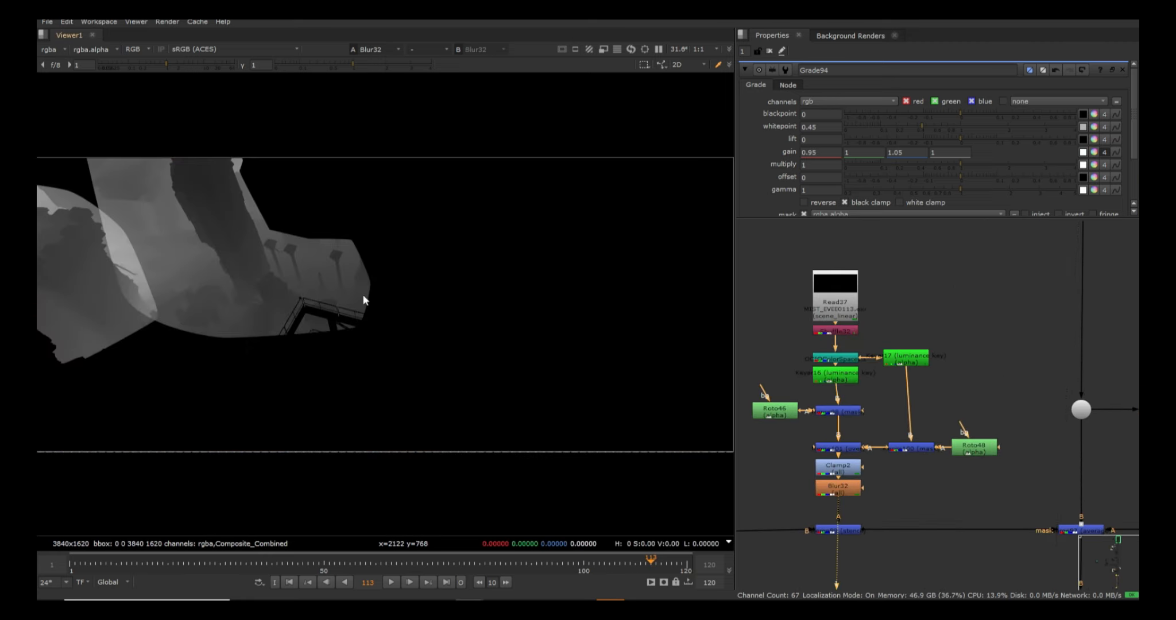
{"action": "scroll", "coordinate": [999, 508], "scroll_direction": "down", "scroll_amount": 3}
{"action": "left_click", "coordinate": [1039, 521]}
{"action": "key", "text": "1"}
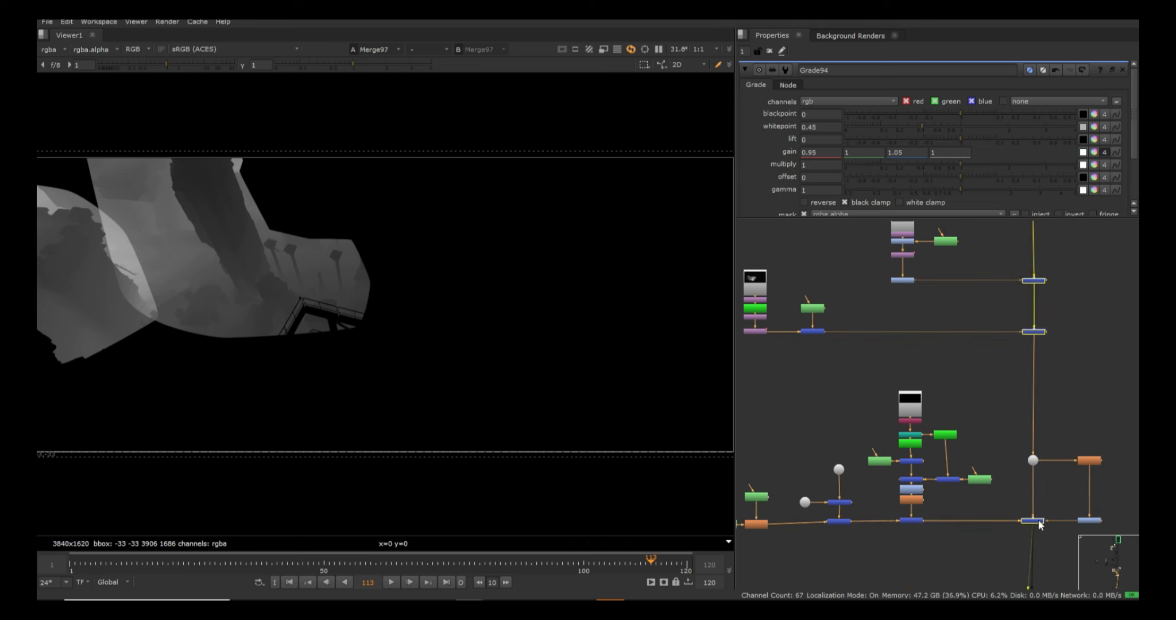
{"action": "double_click", "coordinate": [1039, 521]}
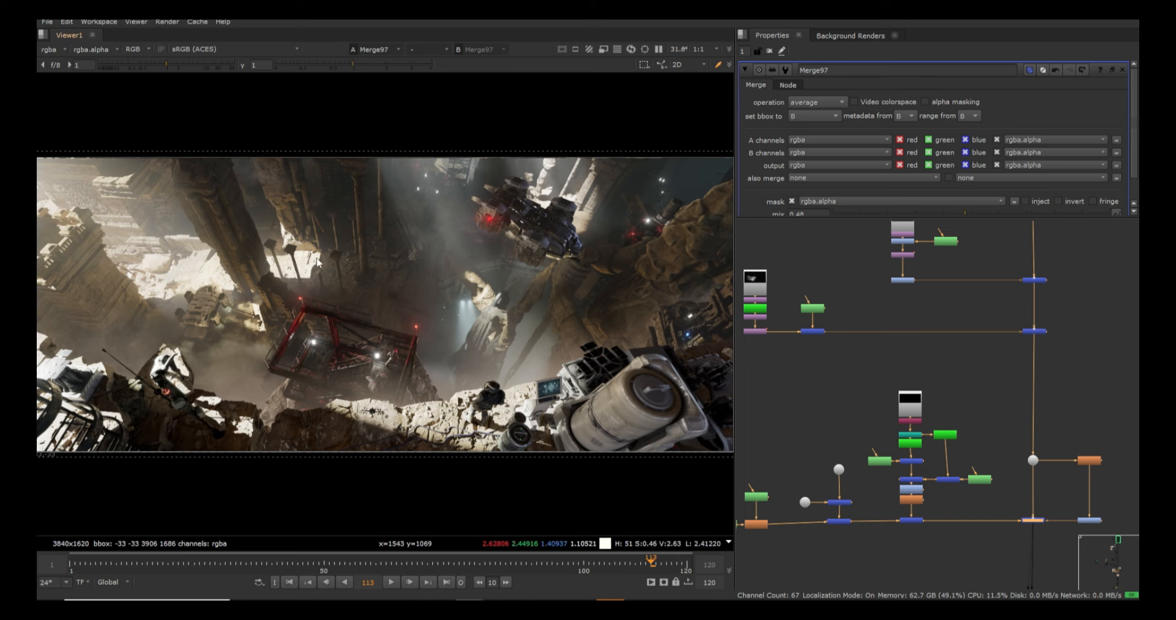
Examine the pillars up close and compare the composite with Merge97 disabled and enabled
{"action": "scroll", "coordinate": [225, 262], "scroll_direction": "up", "scroll_amount": 3}
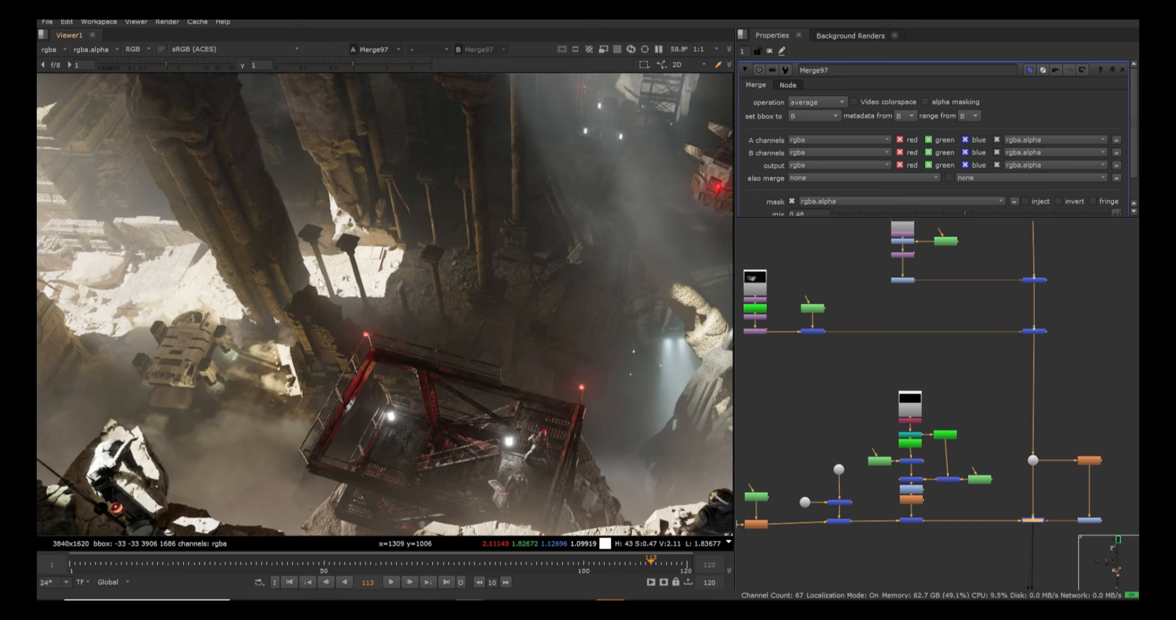
{"action": "scroll", "coordinate": [382, 277], "scroll_direction": "up", "scroll_amount": 5}
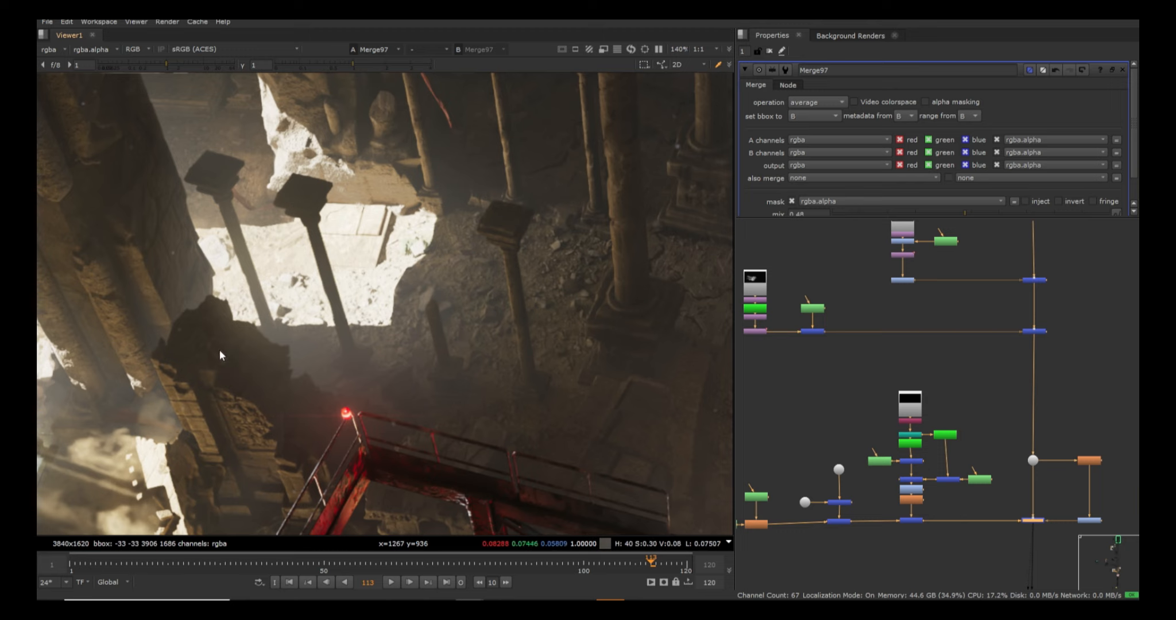
{"action": "left_click", "coordinate": [908, 521]}
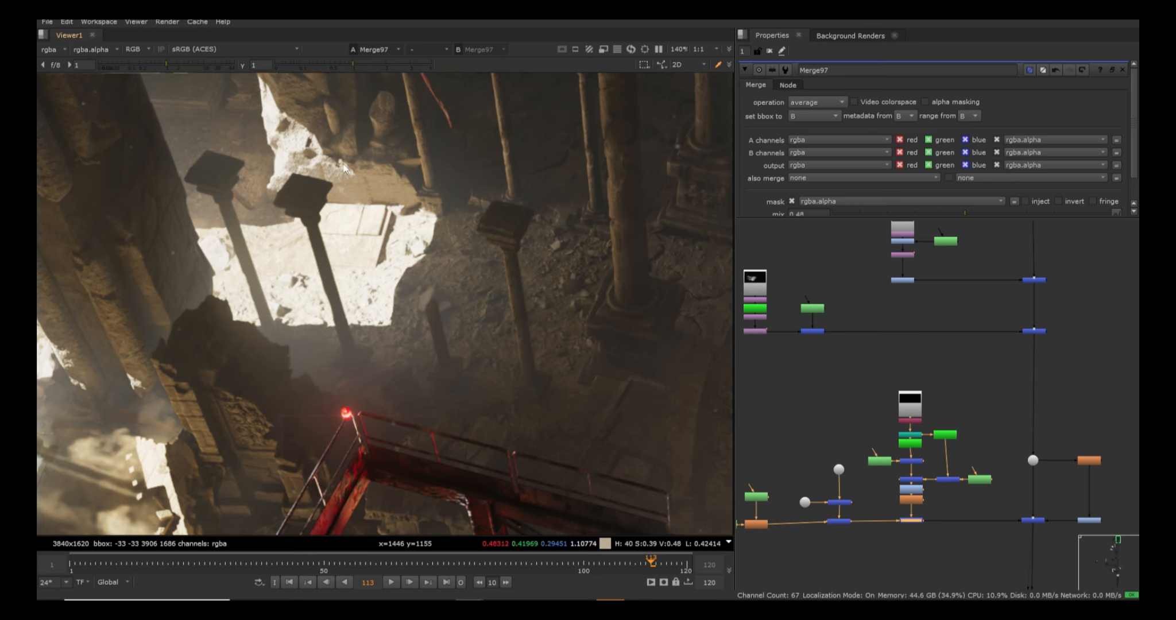
{"action": "left_click", "coordinate": [1029, 520]}
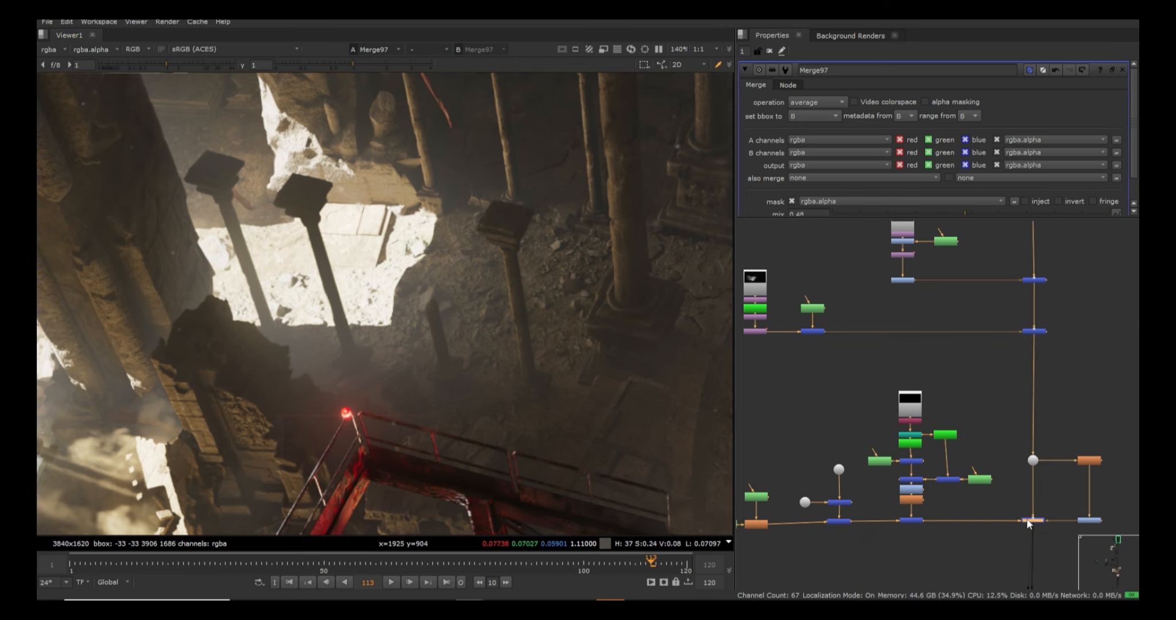
{"action": "key", "text": "f"}
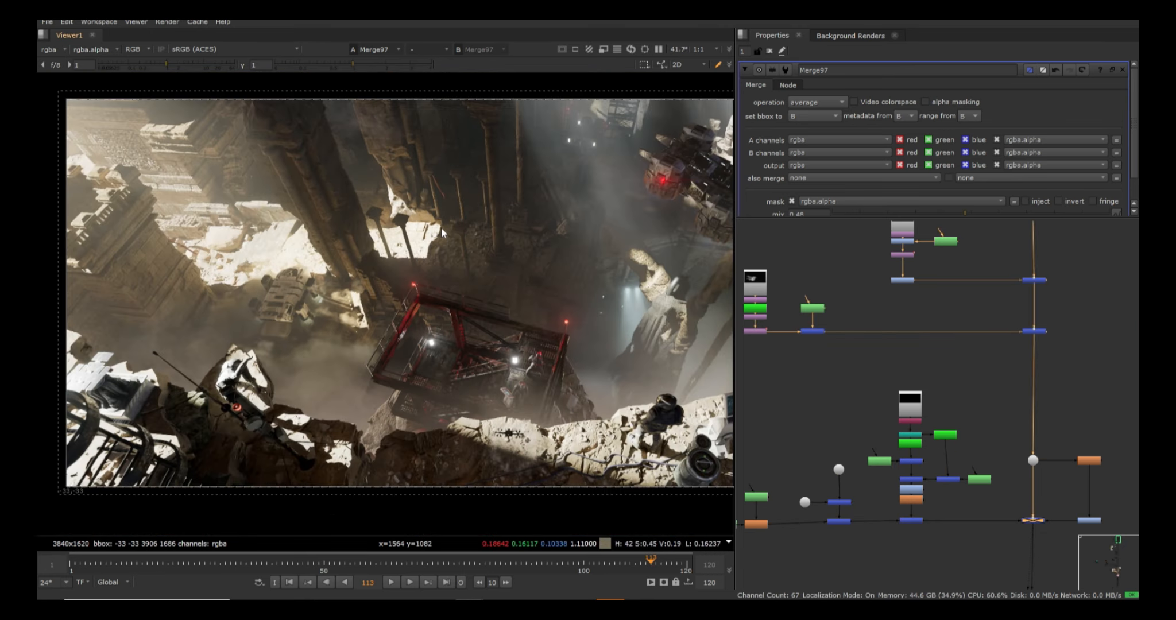
{"action": "key", "text": "f"}
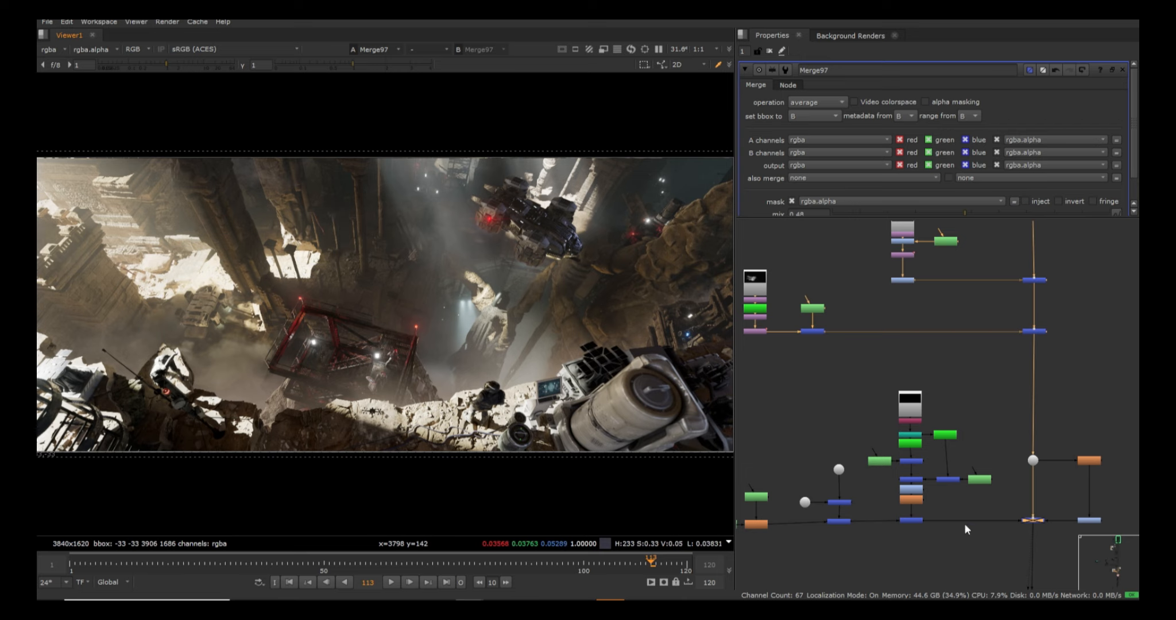
{"action": "key", "text": "d"}
View the next smoke clip after its TimeOffset and final Grade, and the composite with that smoke merged in
{"action": "scroll", "coordinate": [1021, 522], "scroll_direction": "down", "scroll_amount": 4}
{"action": "middle_click_drag", "start_coordinate": [1022, 522], "coordinate": [1002, 369]}
{"action": "scroll", "coordinate": [1004, 451], "scroll_direction": "up", "scroll_amount": 3}
{"action": "middle_click_drag", "start_coordinate": [921, 449], "coordinate": [1046, 488]}
{"action": "scroll", "coordinate": [831, 429], "scroll_direction": "up", "scroll_amount": 3}
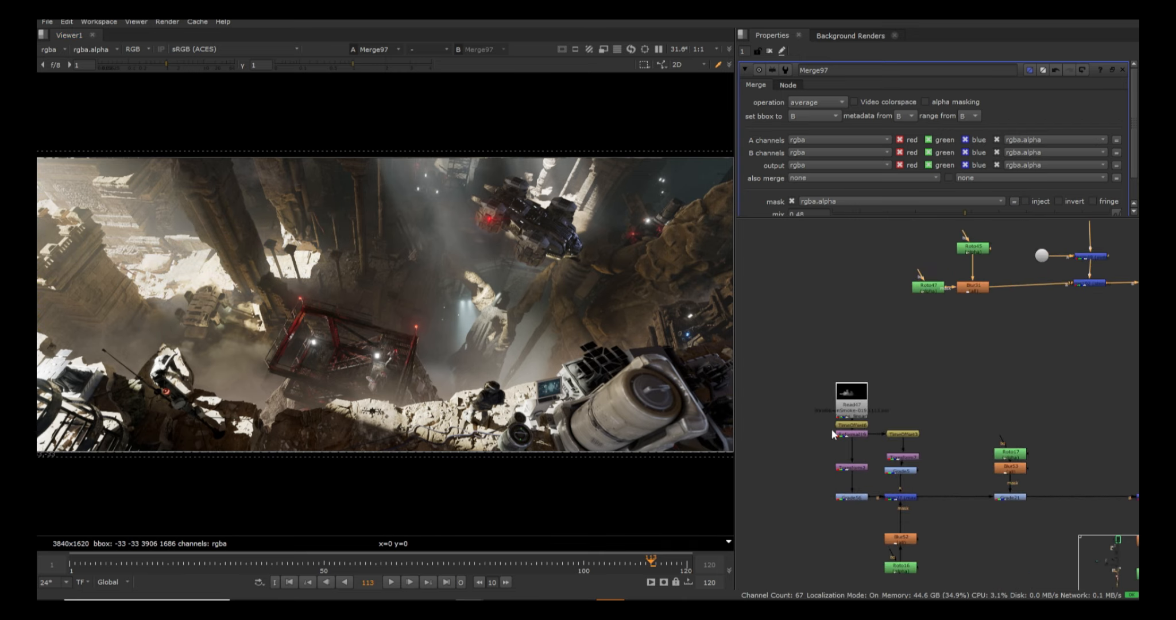
{"action": "left_click", "coordinate": [860, 426]}
{"action": "key", "text": "1"}
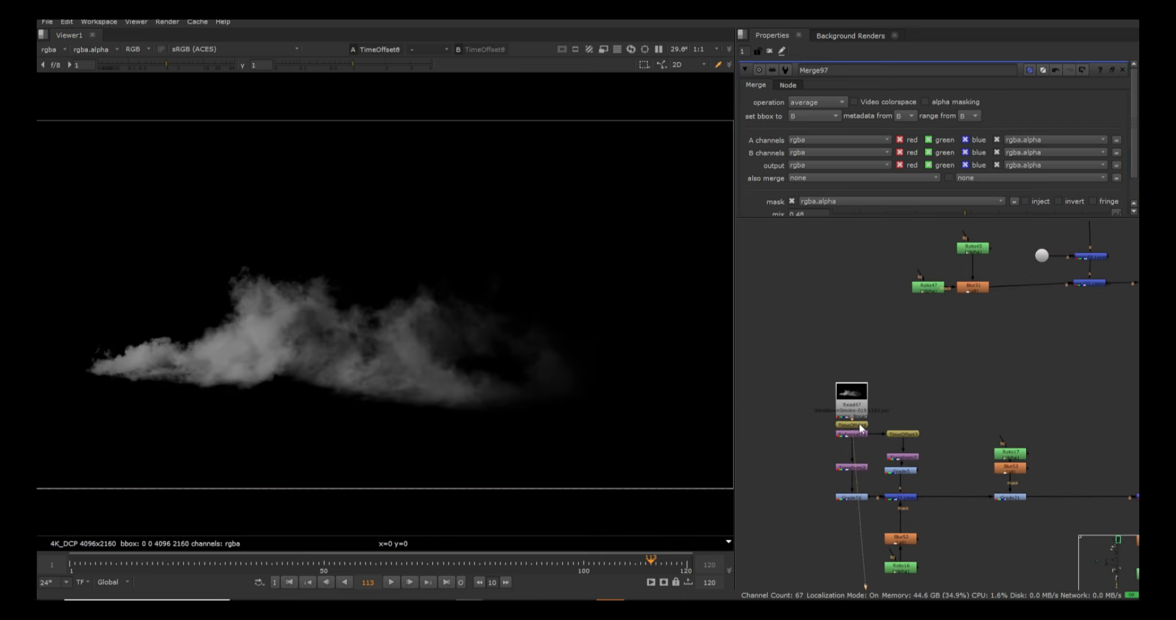
{"action": "left_click", "coordinate": [1009, 499]}
{"action": "key", "text": "1"}
{"action": "scroll", "coordinate": [965, 498], "scroll_direction": "down", "scroll_amount": 3}
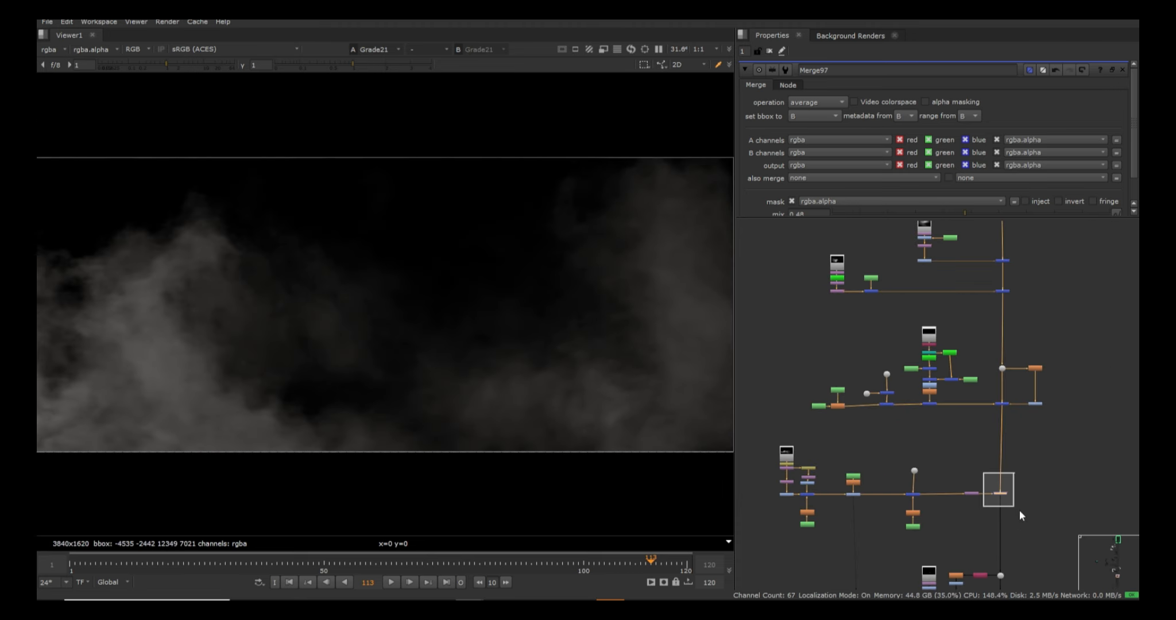
{"action": "left_click_drag", "start_coordinate": [1020, 512], "coordinate": [1021, 512]}
{"action": "key", "text": "1"}
{"action": "left_click", "coordinate": [835, 428]}
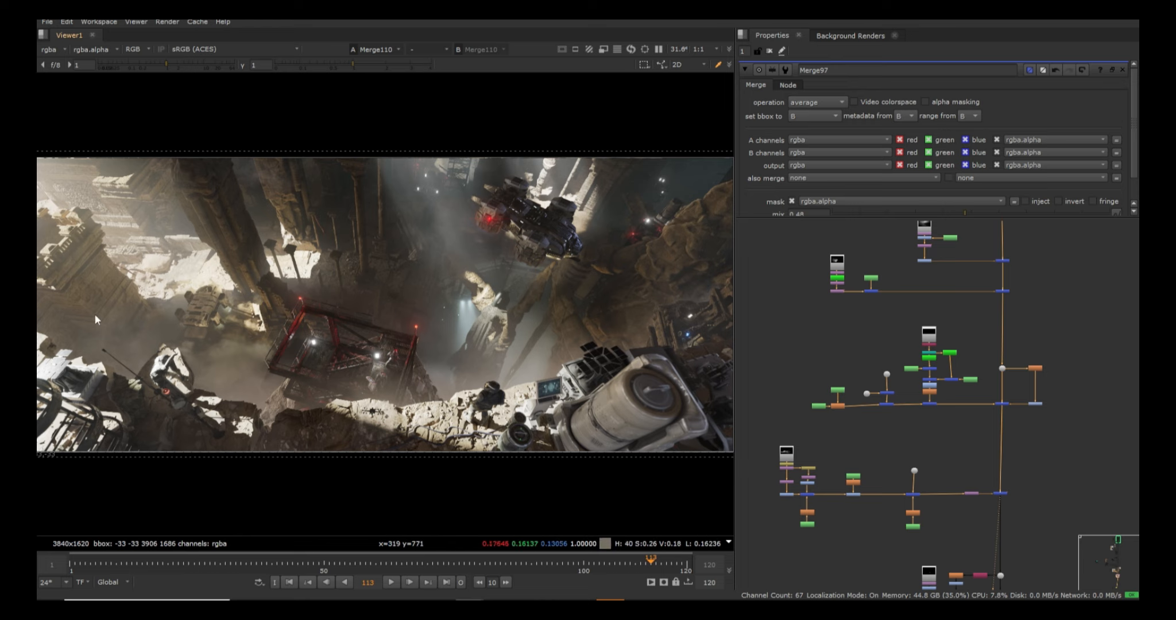
View the composite after the snow particle merge, examine the pillars up close, and select the snow render's node chain
{"action": "scroll", "coordinate": [976, 433], "scroll_direction": "down", "scroll_amount": 3}
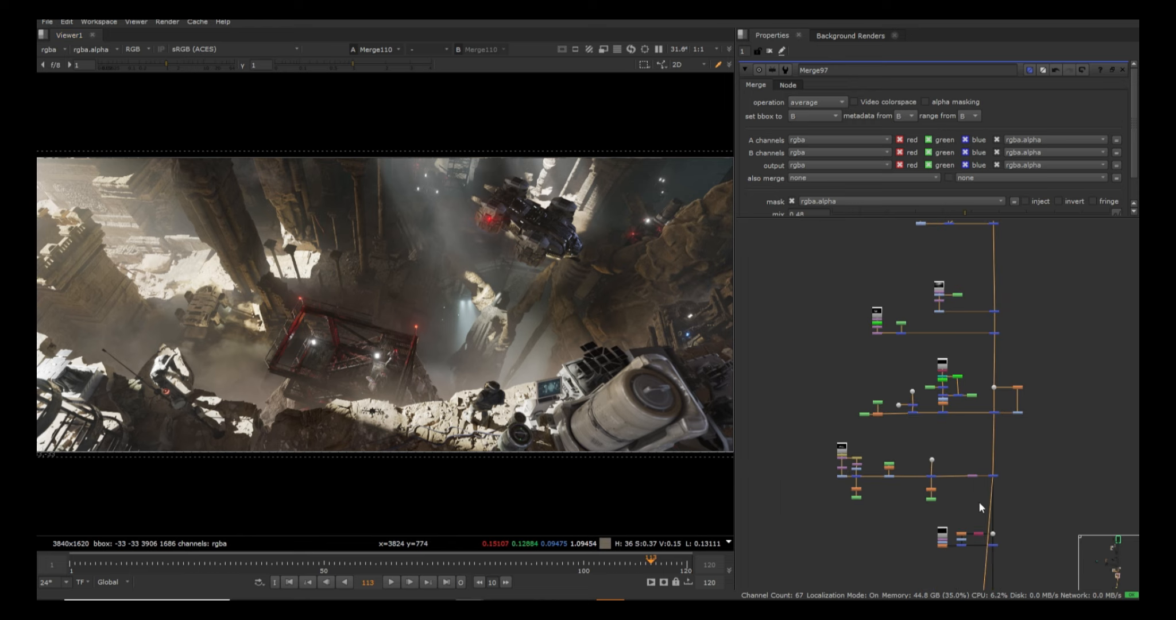
{"action": "scroll", "coordinate": [994, 457], "scroll_direction": "up", "scroll_amount": 3}
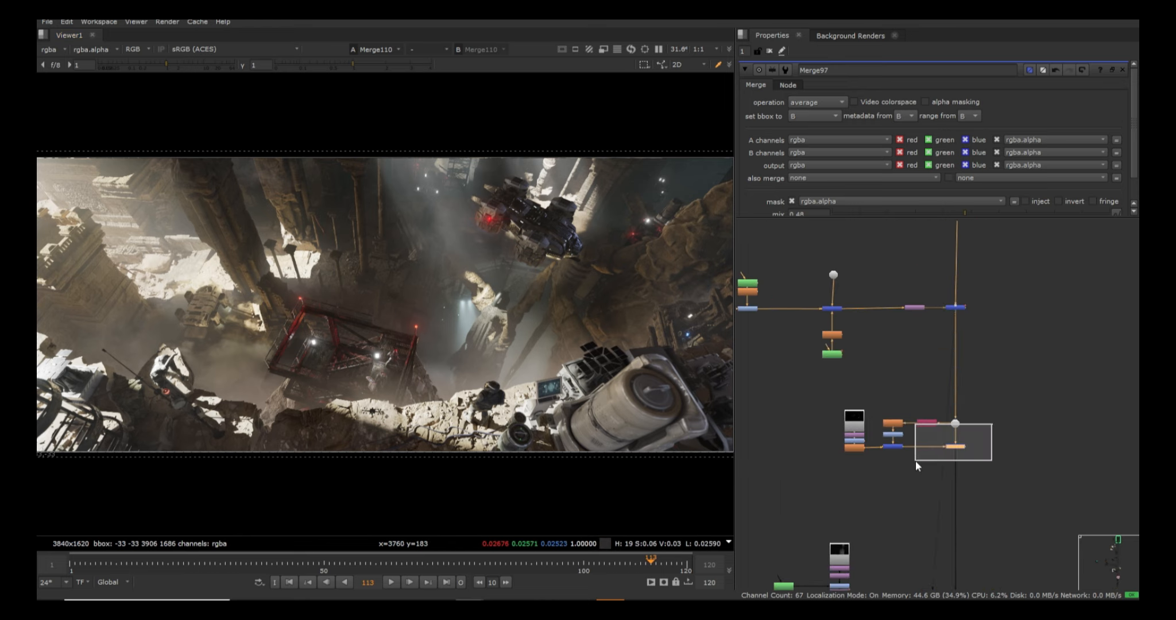
{"action": "scroll", "coordinate": [855, 432], "scroll_direction": "up", "scroll_amount": 5}
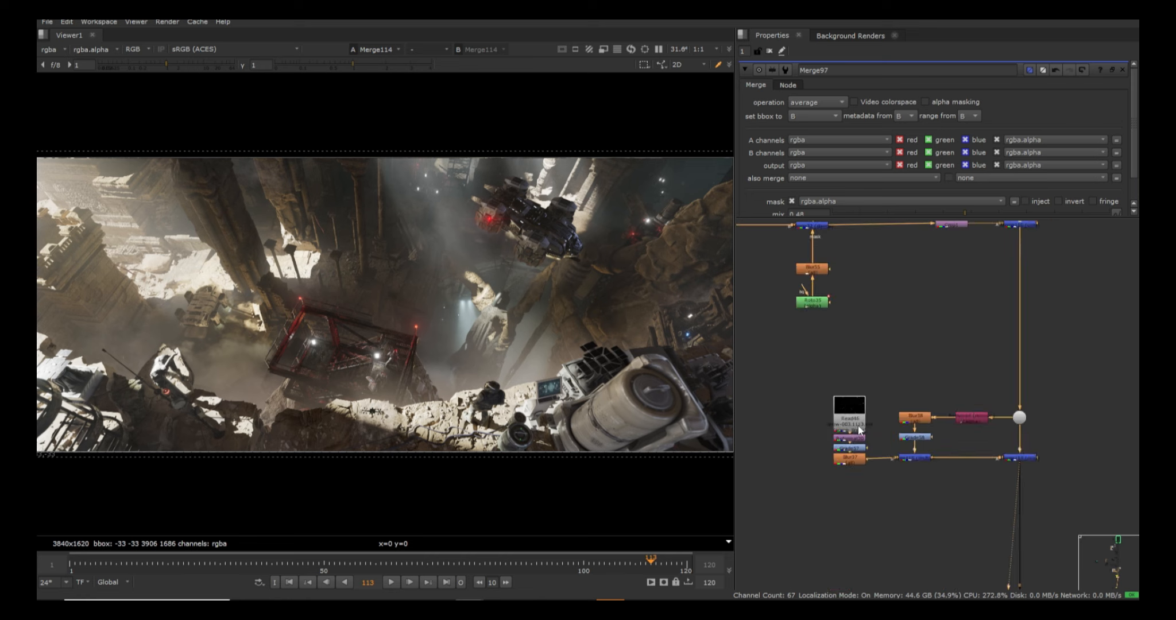
{"action": "scroll", "coordinate": [250, 136], "scroll_direction": "up", "scroll_amount": 3}
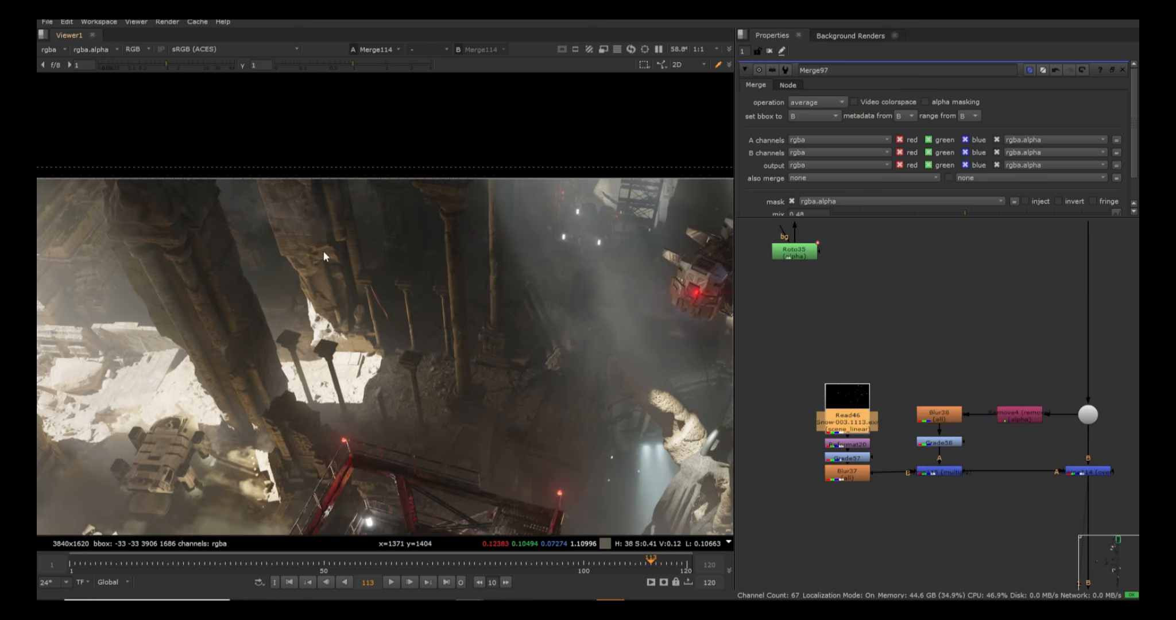
{"action": "left_click_drag", "start_coordinate": [899, 349], "coordinate": [793, 519]}
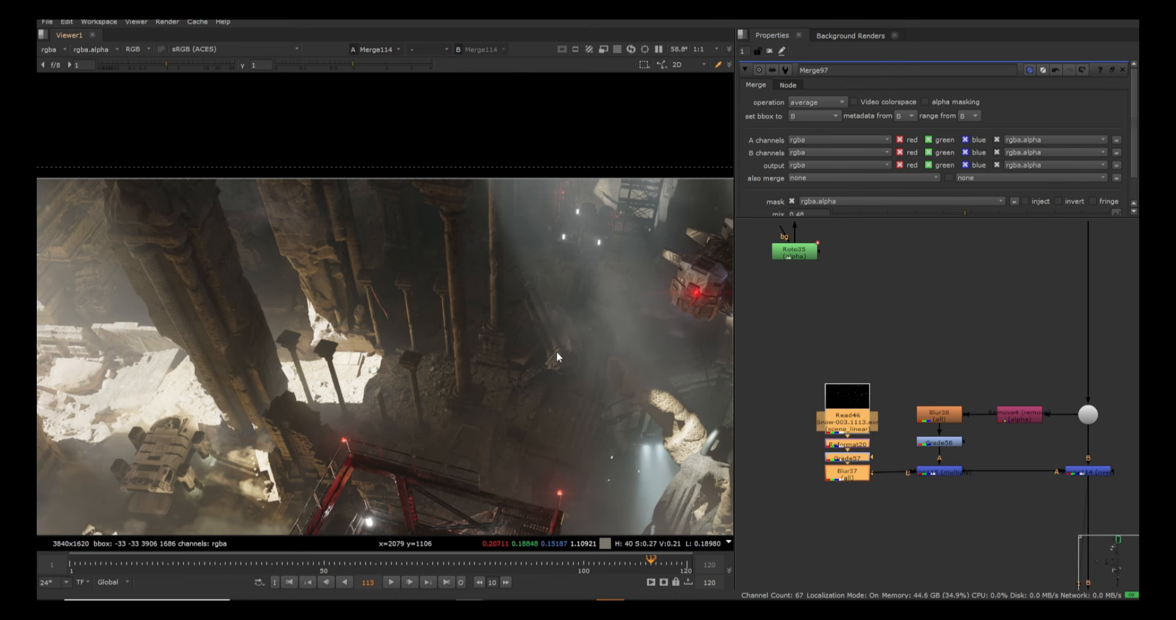
{"action": "key", "text": "f"}
View the falling dust element at its last Grade and at the Transform before the masked Grade
{"action": "scroll", "coordinate": [1026, 425], "scroll_direction": "down", "scroll_amount": 7}
{"action": "middle_click_drag", "start_coordinate": [999, 487], "coordinate": [952, 384]}
{"action": "scroll", "coordinate": [952, 384], "scroll_direction": "up", "scroll_amount": 6}
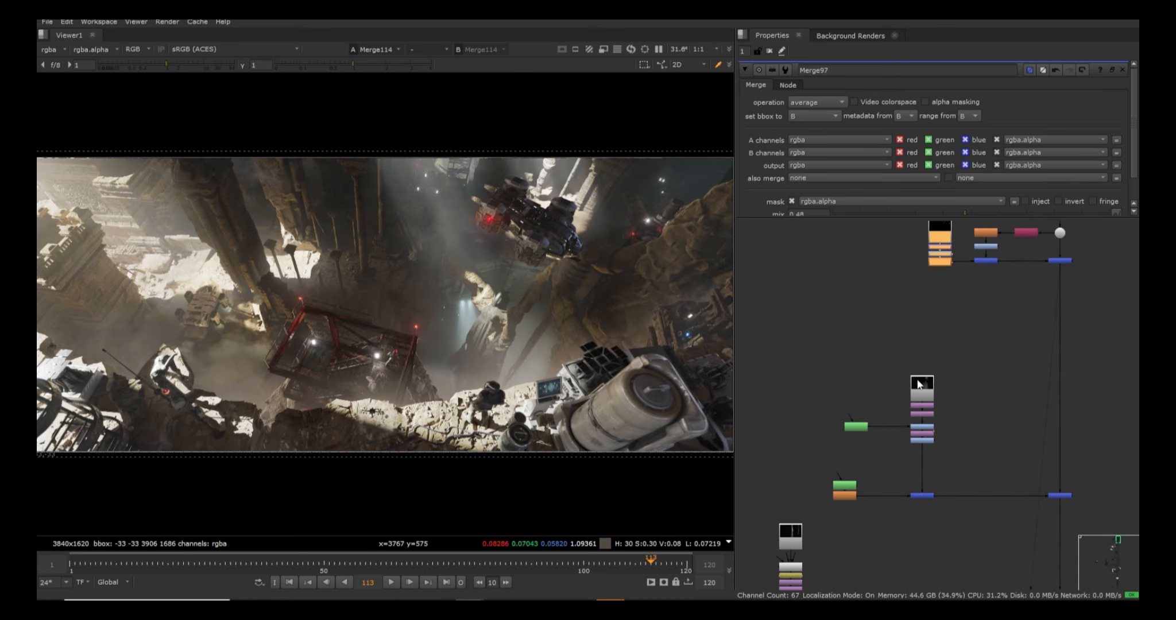
{"action": "left_click", "coordinate": [915, 486]}
{"action": "key", "text": "1"}
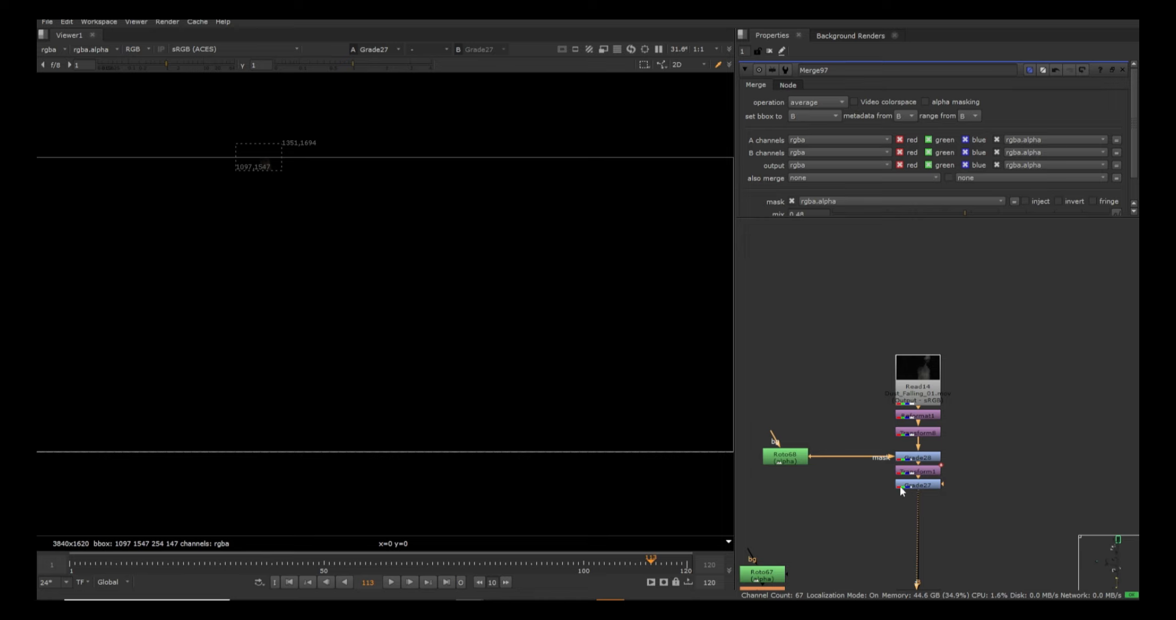
{"action": "left_click", "coordinate": [918, 432]}
{"action": "key", "text": "1"}
Play back the falling dust element at its Transform, stop it, and play the rendered composite from Read22
{"action": "left_click", "coordinate": [384, 583]}
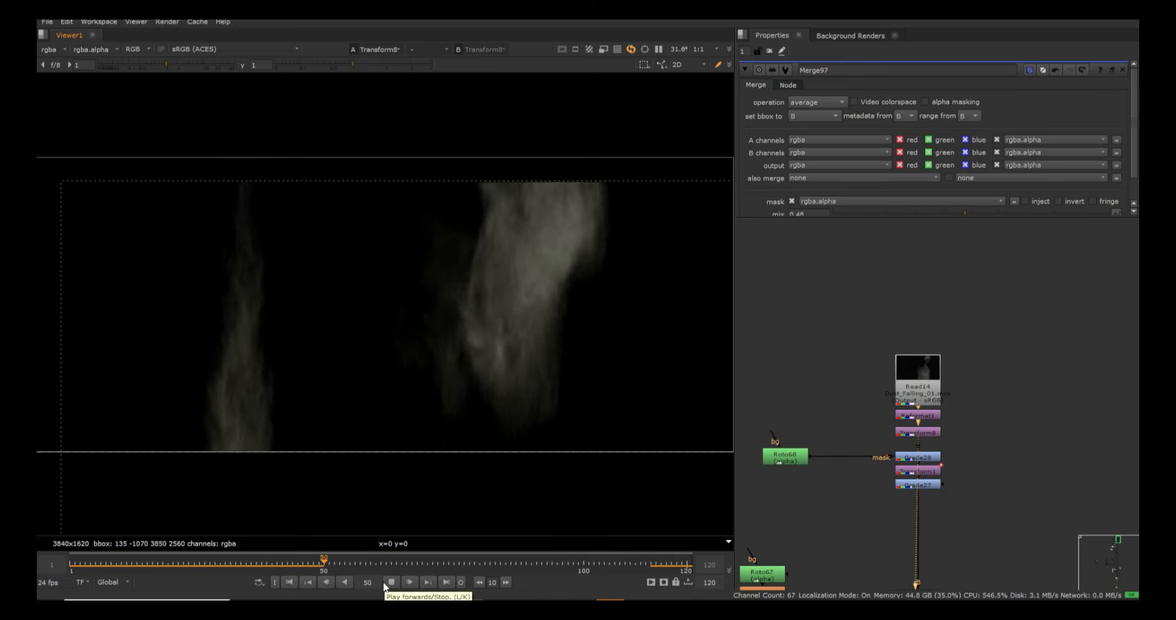
{"action": "left_click", "coordinate": [384, 583]}
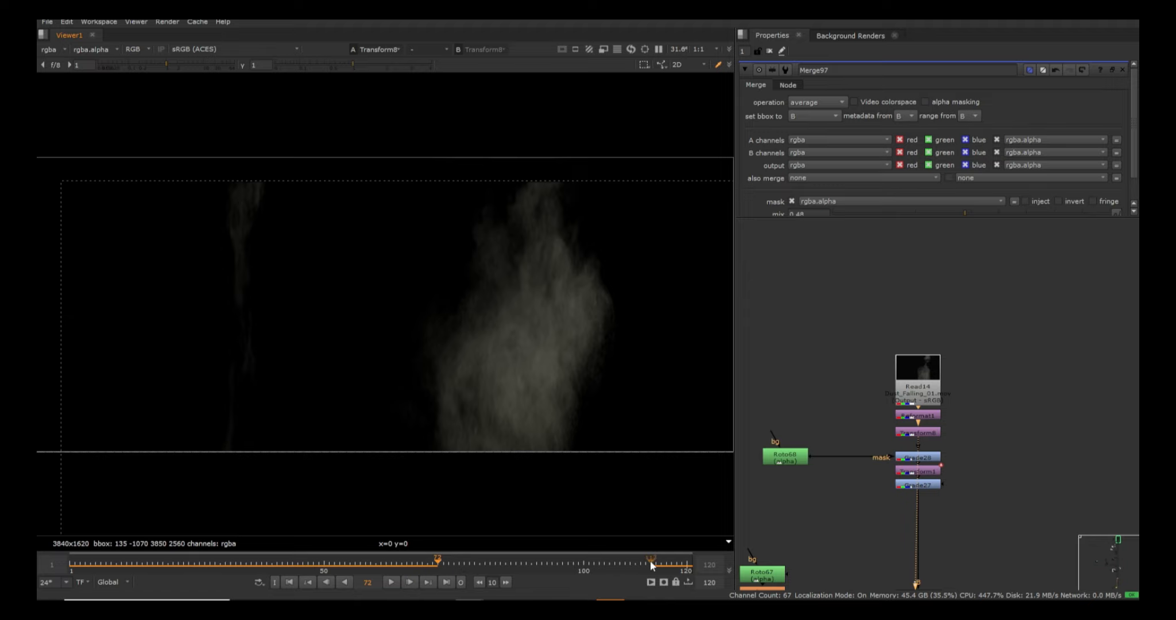
{"action": "key", "text": "2"}
{"action": "left_click", "coordinate": [392, 582]}
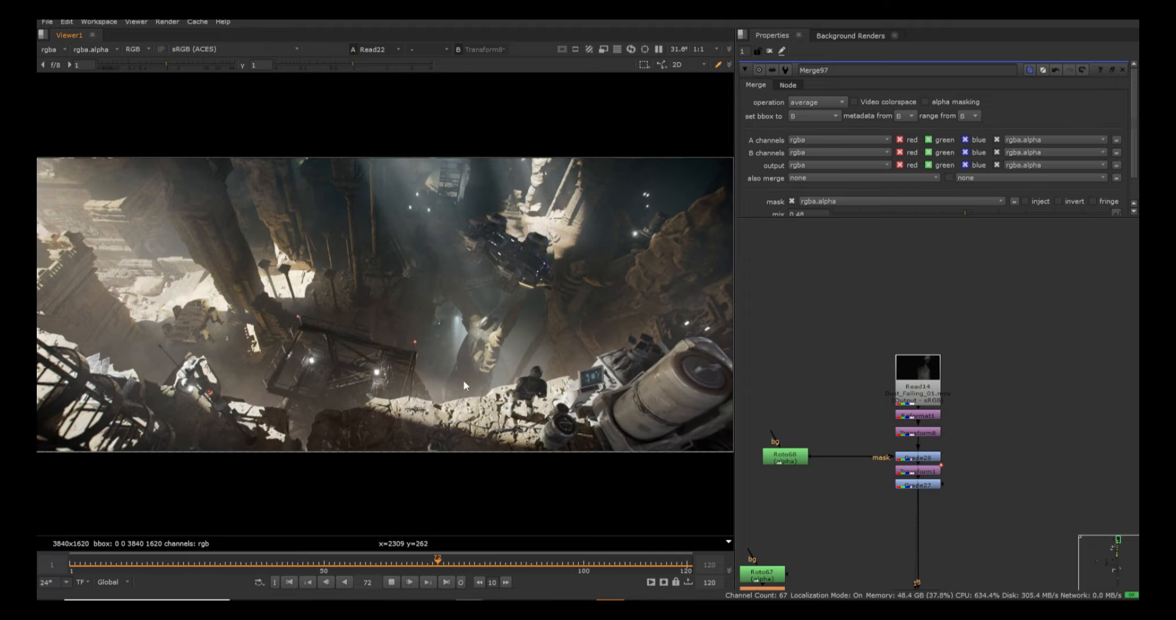
Examine the pillars and stone ledges up close while the rendered composite plays
{"action": "scroll", "coordinate": [514, 288], "scroll_direction": "up", "scroll_amount": 2}
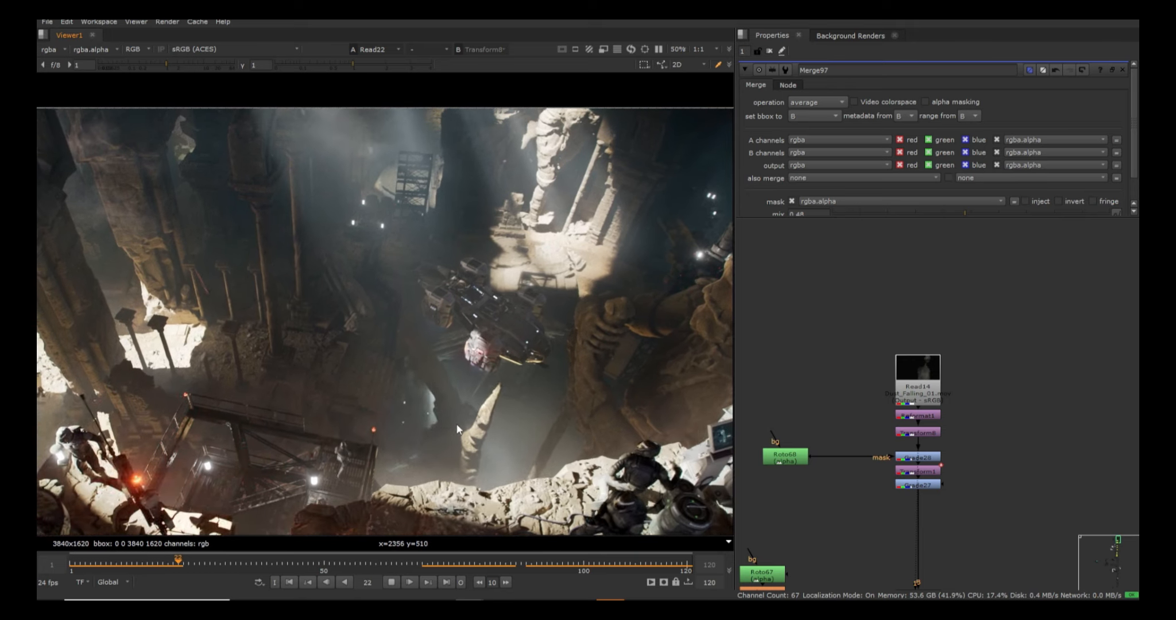
{"action": "scroll", "coordinate": [471, 340], "scroll_direction": "up", "scroll_amount": 1}
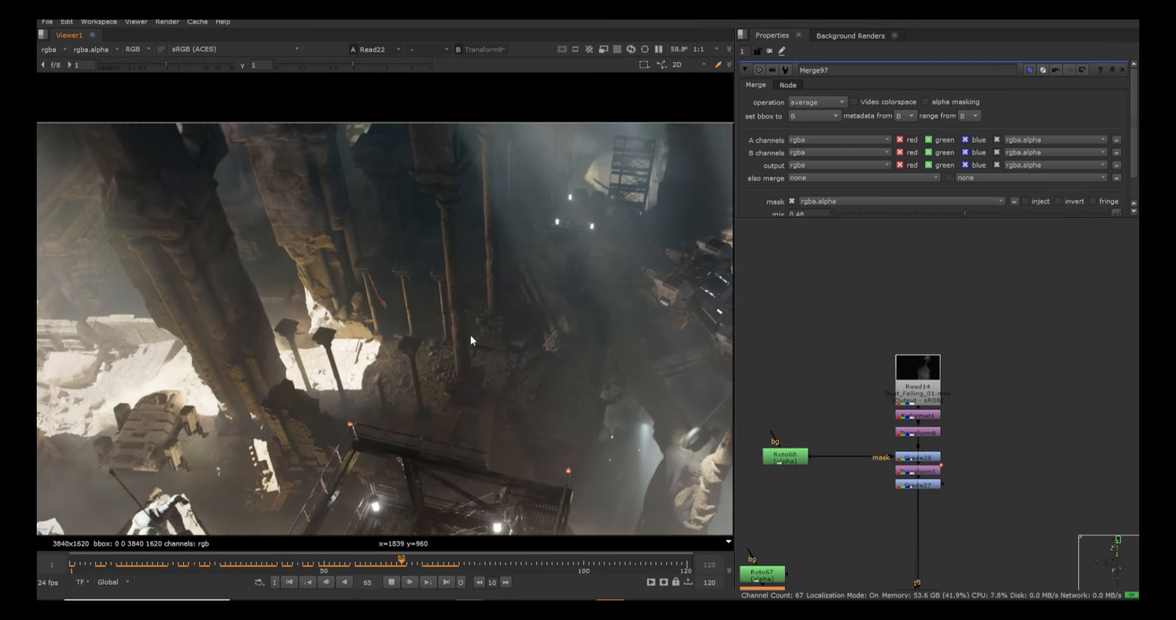
{"action": "scroll", "coordinate": [377, 230], "scroll_direction": "up", "scroll_amount": 2}
{"action": "middle_click_drag", "start_coordinate": [377, 230], "coordinate": [563, 418]}
{"action": "scroll", "coordinate": [405, 279], "scroll_direction": "up", "scroll_amount": 3}
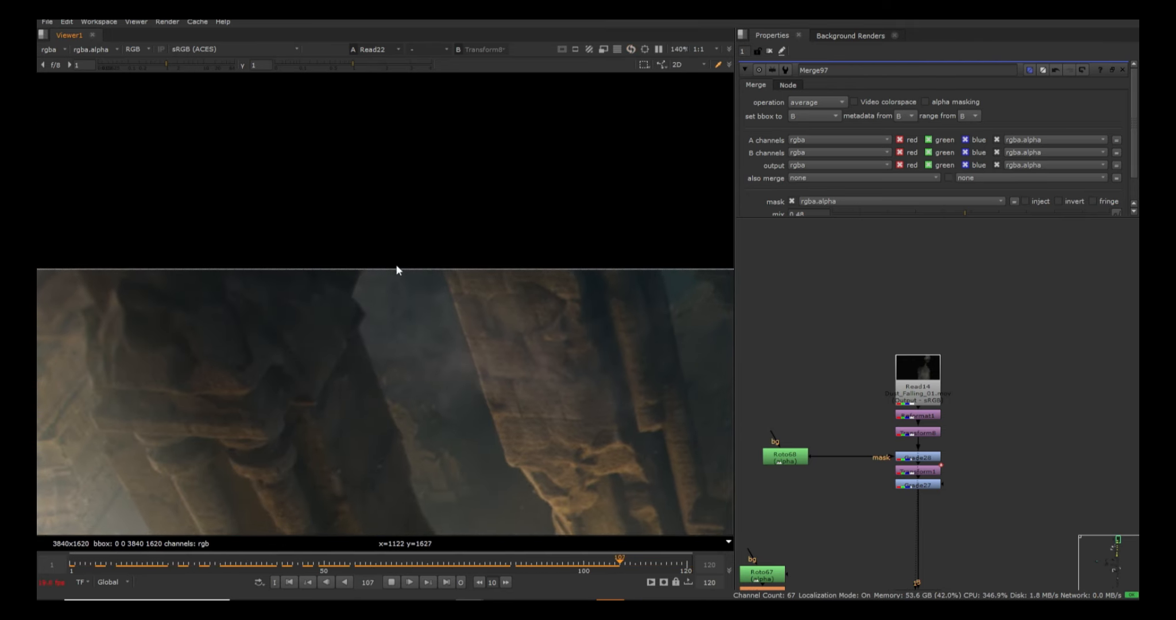
{"action": "scroll", "coordinate": [436, 293], "scroll_direction": "down", "scroll_amount": 3}
{"action": "middle_click_drag", "start_coordinate": [393, 372], "coordinate": [539, 296]}
{"action": "scroll", "coordinate": [538, 296], "scroll_direction": "up", "scroll_amount": 1}
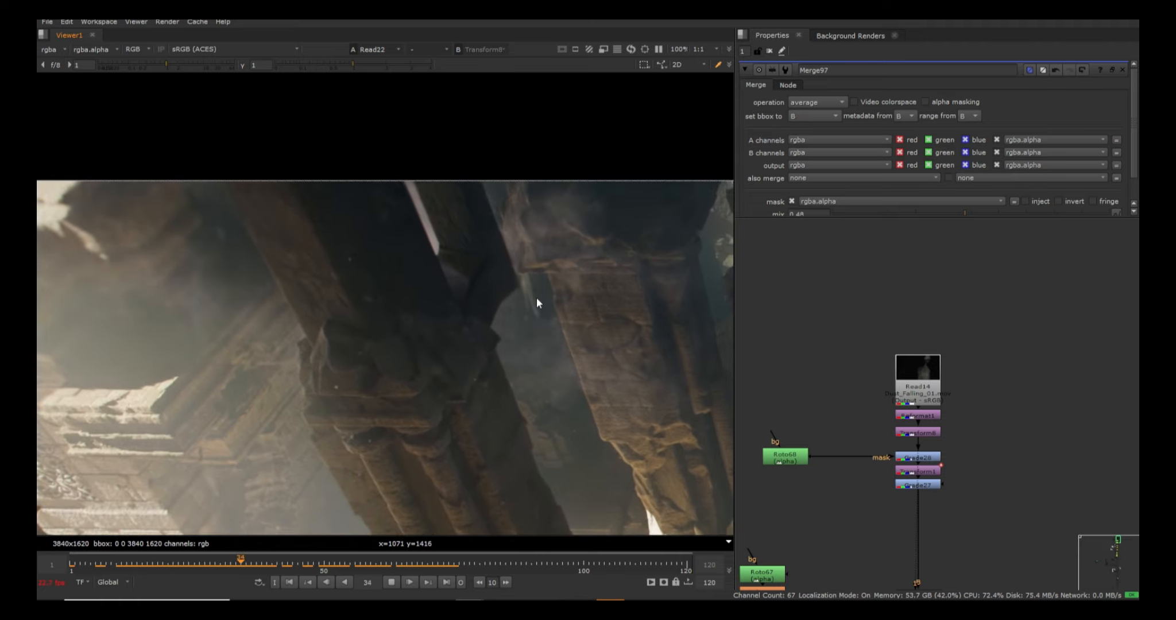
{"action": "scroll", "coordinate": [538, 296], "scroll_direction": "up", "scroll_amount": 2}
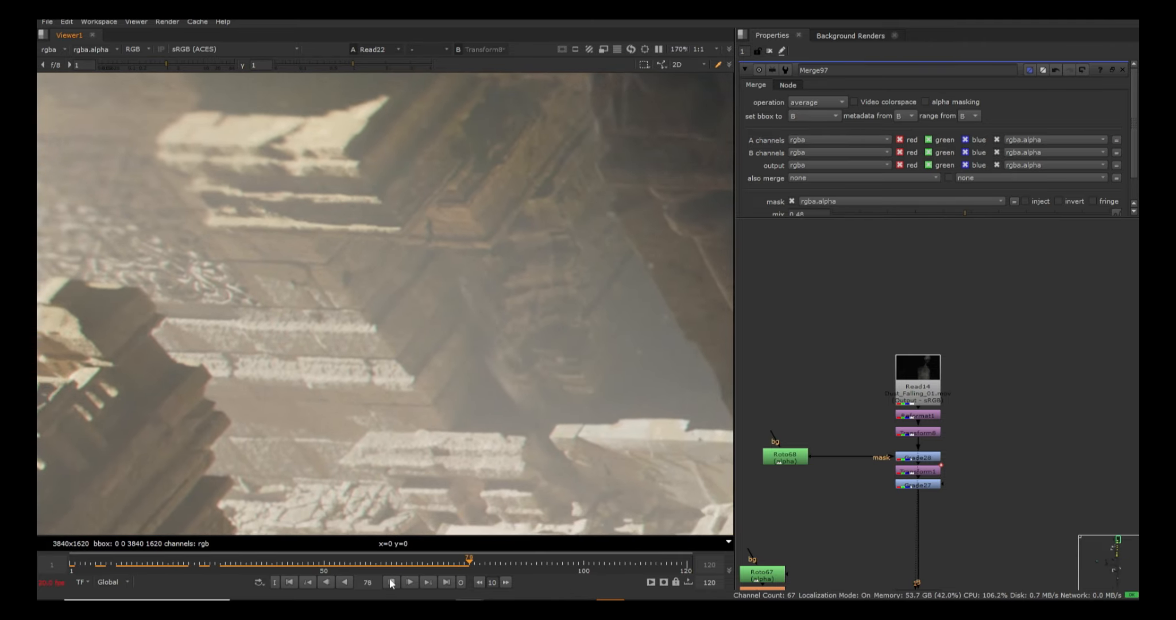
Stop the playback, go to frame 113 and fit the whole rendered composite in the viewer
{"action": "left_click", "coordinate": [391, 583]}
{"action": "left_click", "coordinate": [650, 563]}
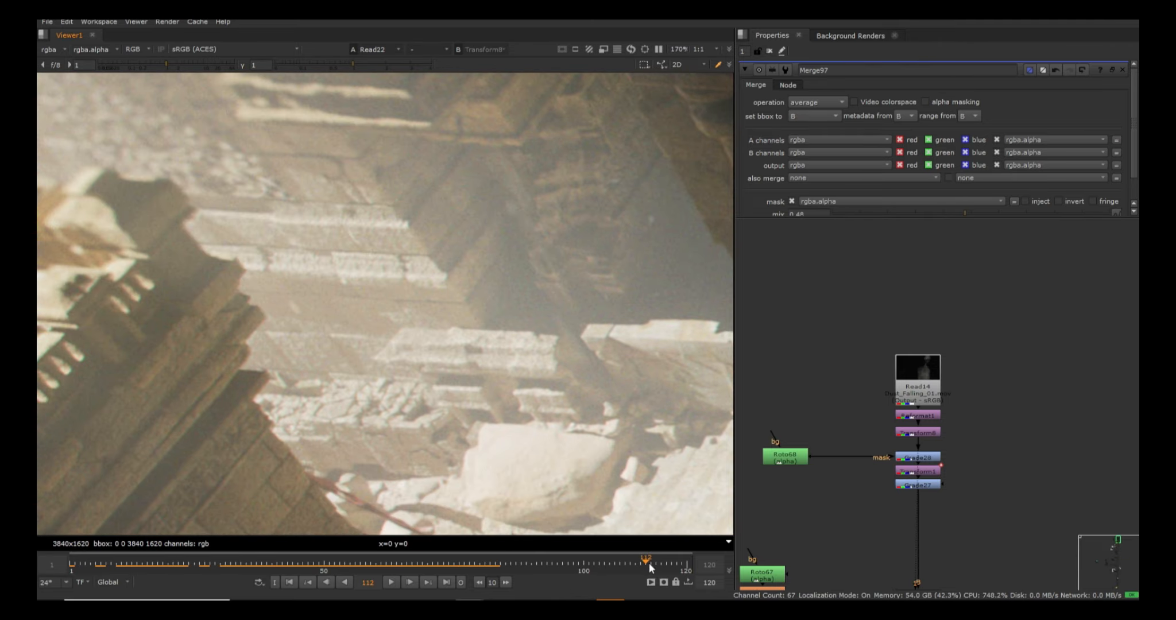
{"action": "key", "text": "f"}
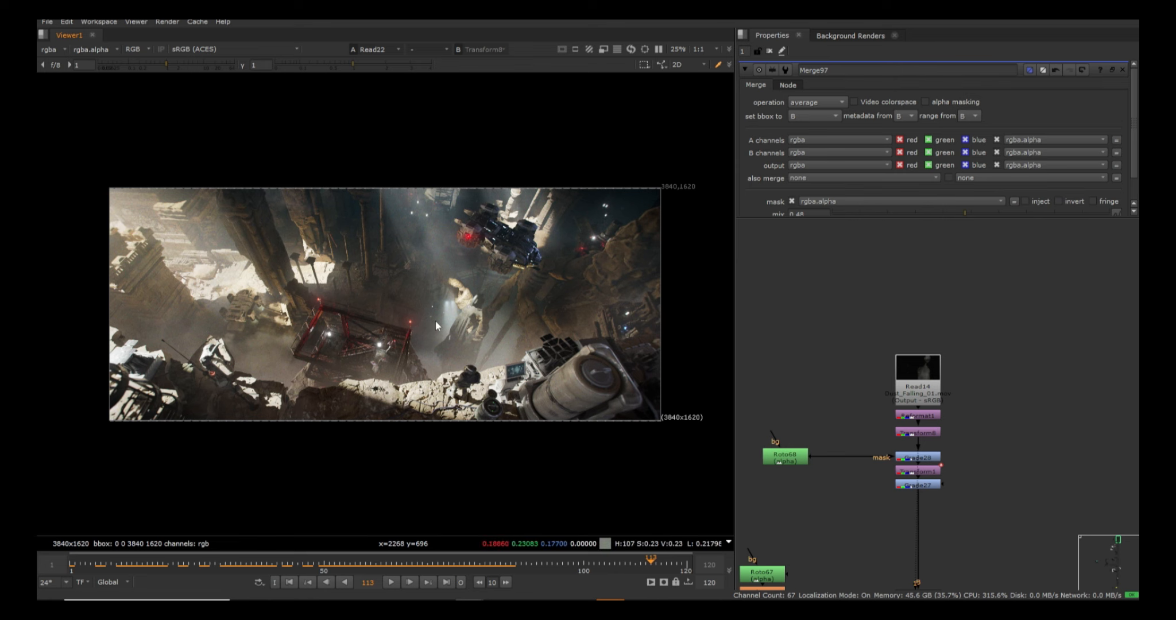
{"action": "key", "text": "f"}
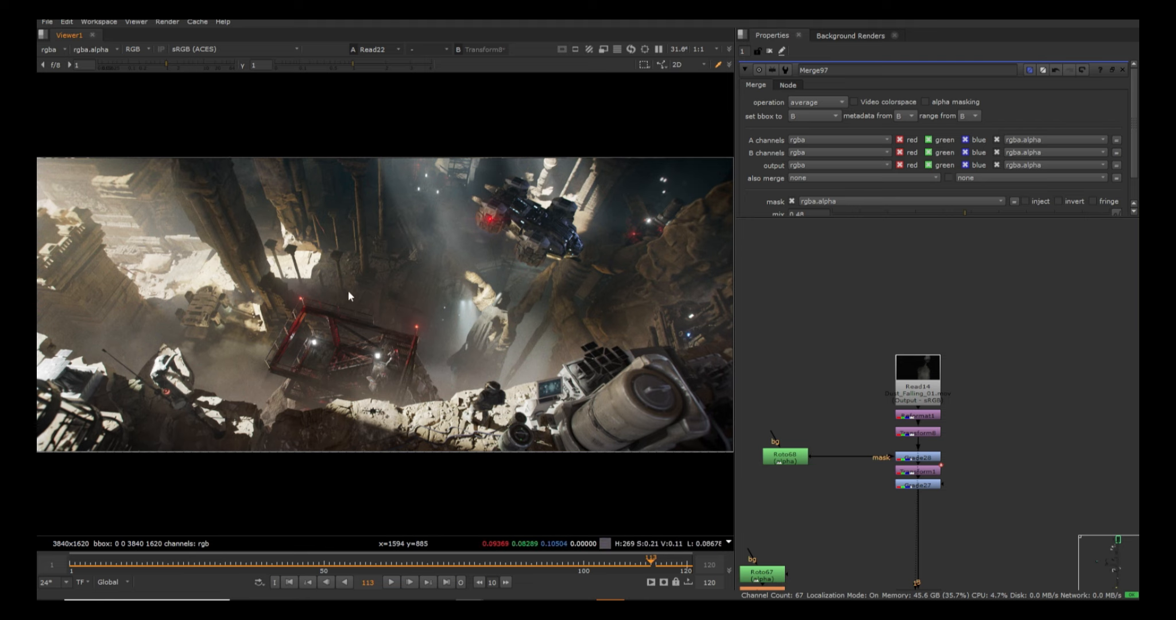
View the composite at Keymix3 and examine the rock face and lights near the image's upper corner
{"action": "scroll", "coordinate": [942, 480], "scroll_direction": "down", "scroll_amount": 6}
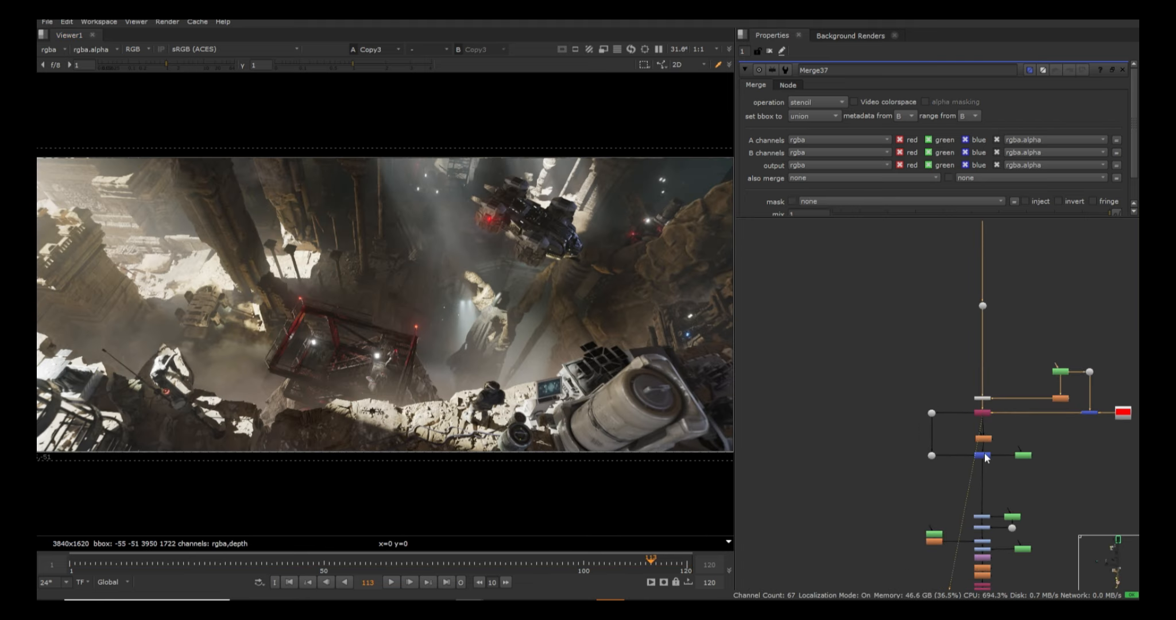
{"action": "left_click", "coordinate": [984, 453]}
{"action": "key", "text": "1"}
{"action": "middle_click_drag", "start_coordinate": [495, 265], "coordinate": [401, 271]}
{"action": "scroll", "coordinate": [588, 205], "scroll_direction": "up", "scroll_amount": 5}
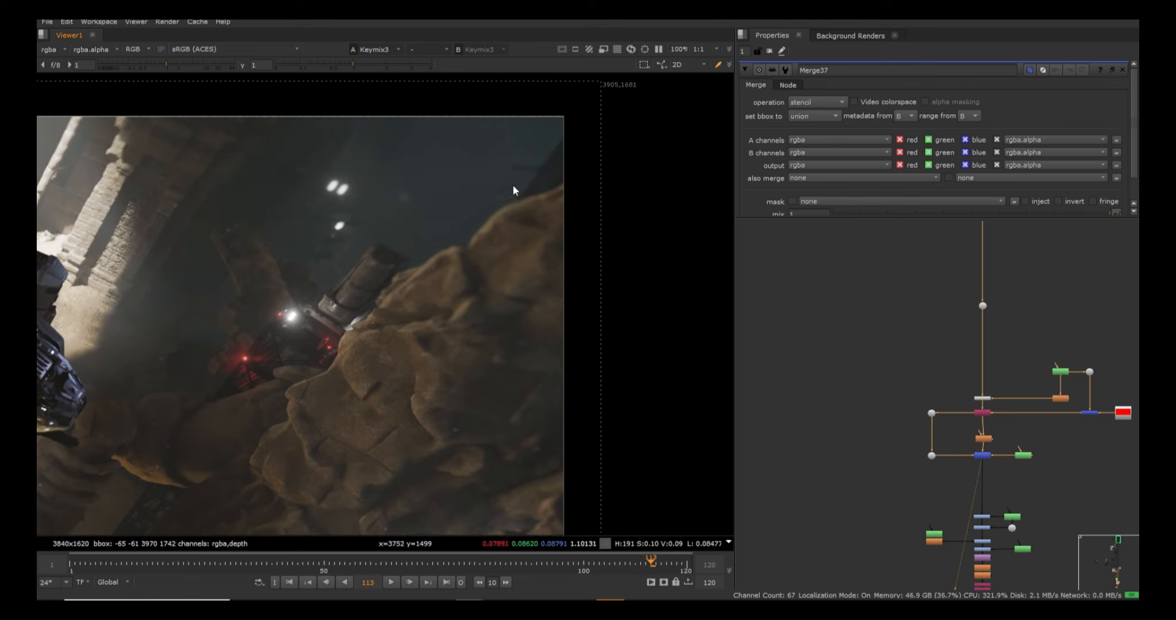
{"action": "scroll", "coordinate": [996, 425], "scroll_direction": "up", "scroll_amount": 3}
Compare the rock and lights in the composite with the four-node chain ending at Keymix3 disabled and enabled
{"action": "left_click_drag", "start_coordinate": [941, 490], "coordinate": [944, 495]}
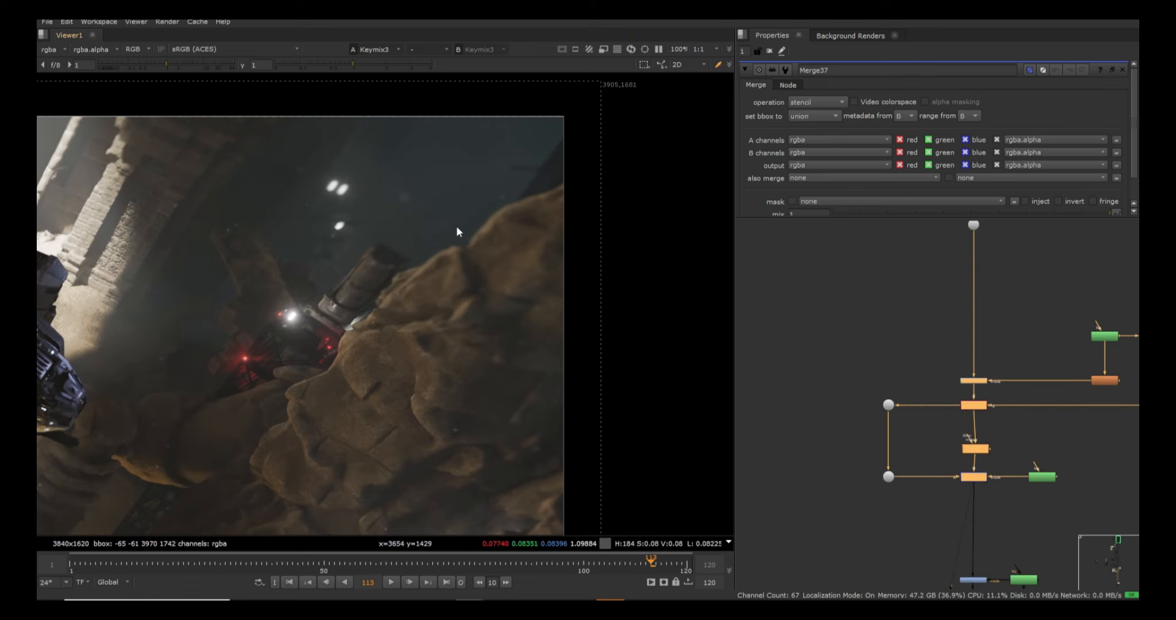
{"action": "left_click_drag", "start_coordinate": [263, 153], "coordinate": [523, 325]}
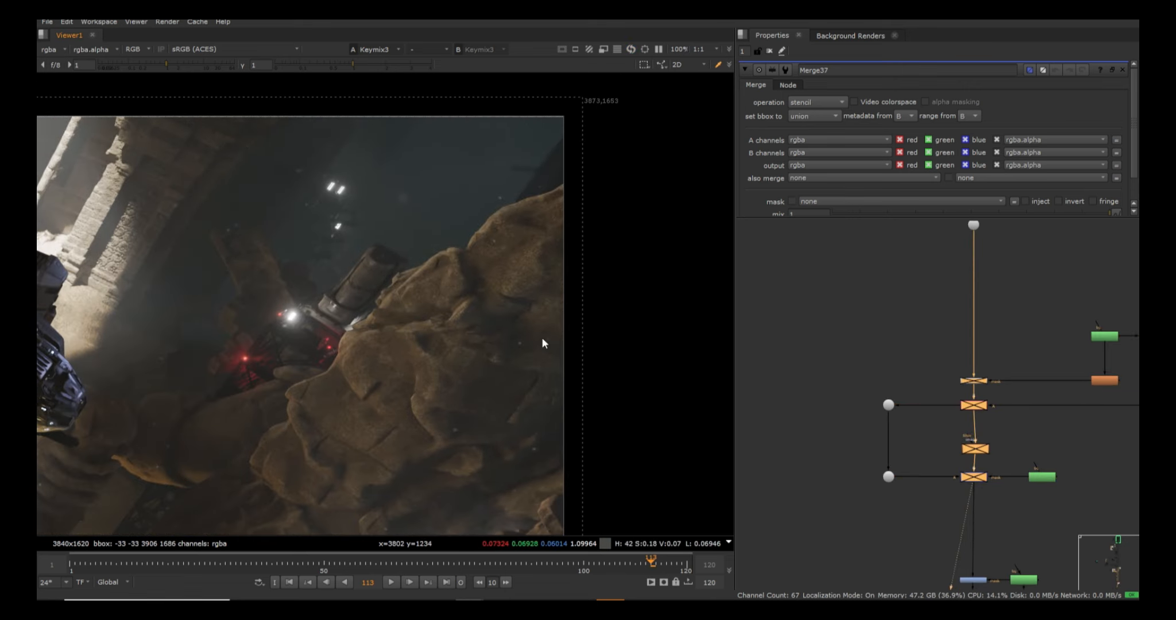
{"action": "scroll", "coordinate": [539, 332], "scroll_direction": "down", "scroll_amount": 2}
{"action": "middle_click_drag", "start_coordinate": [458, 334], "coordinate": [541, 252]}
{"action": "key", "text": "d"}
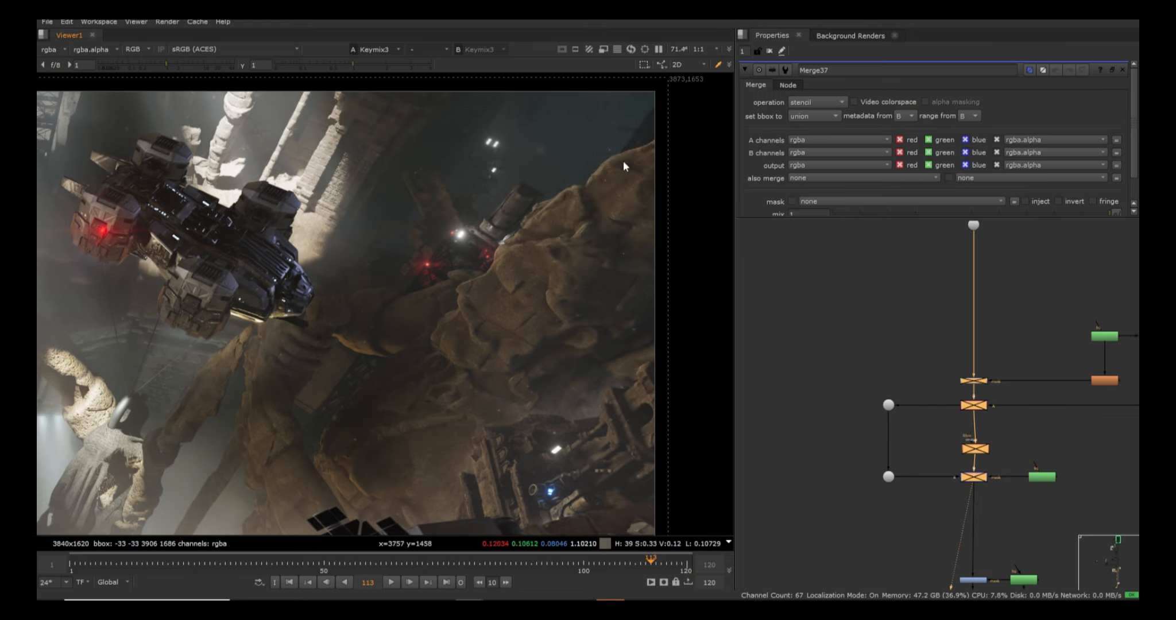
{"action": "key", "text": "d"}
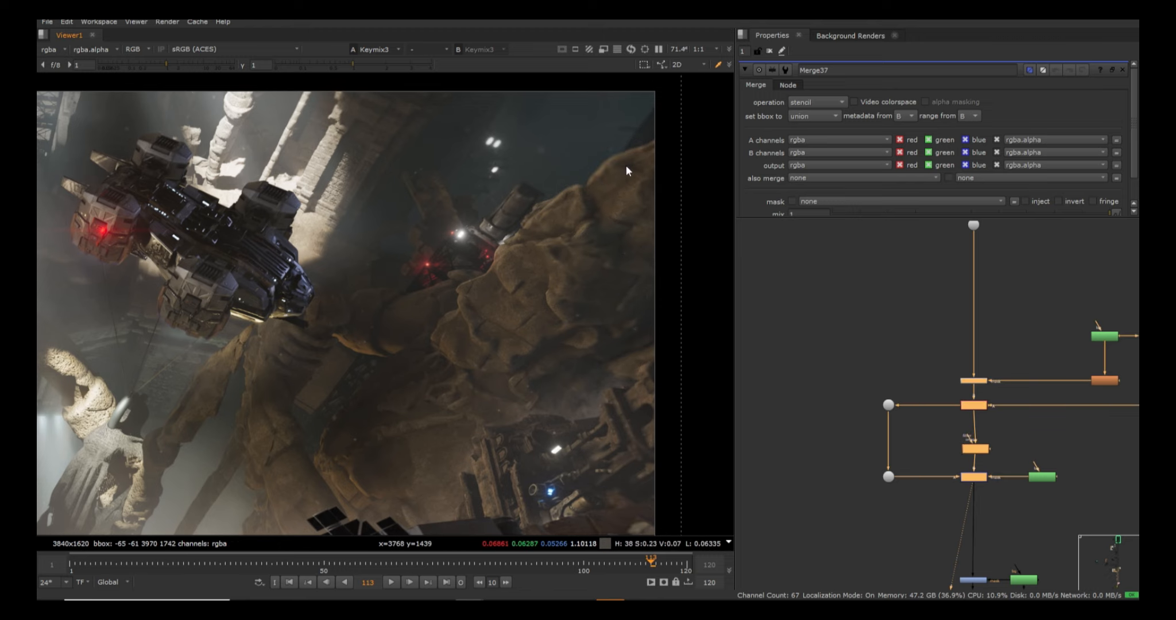
Close the open node properties and view the whole composite at Grade65, inspecting its upper corners
{"action": "scroll", "coordinate": [482, 188], "scroll_direction": "down", "scroll_amount": 8}
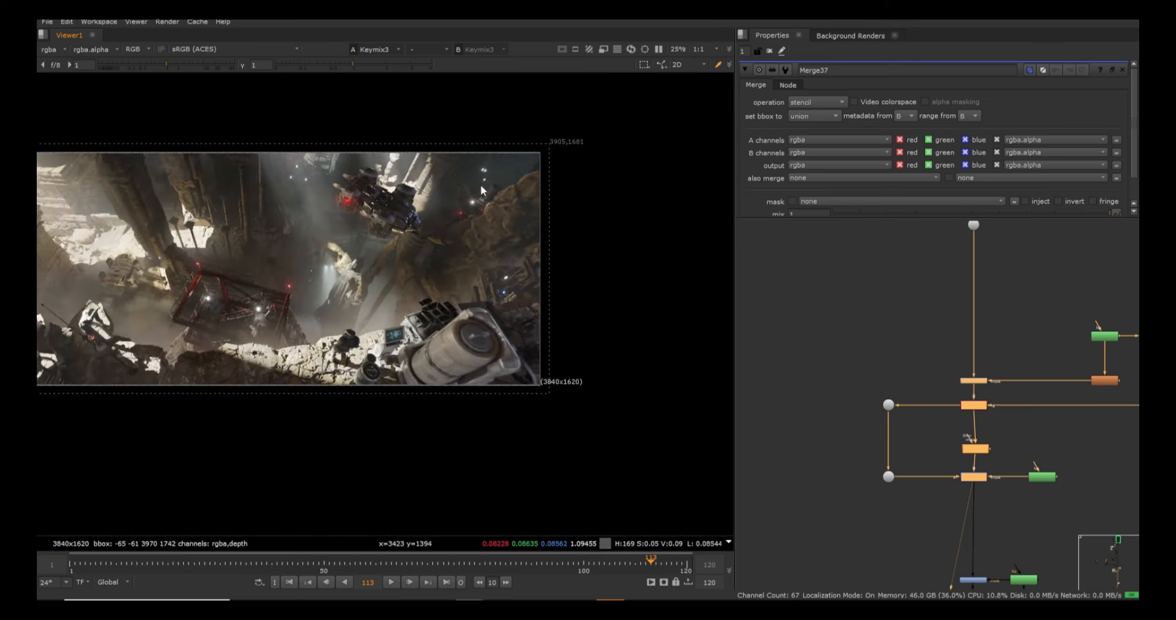
{"action": "middle_click_drag", "start_coordinate": [985, 482], "coordinate": [993, 318]}
{"action": "left_click", "coordinate": [988, 417]}
{"action": "key", "text": "1"}
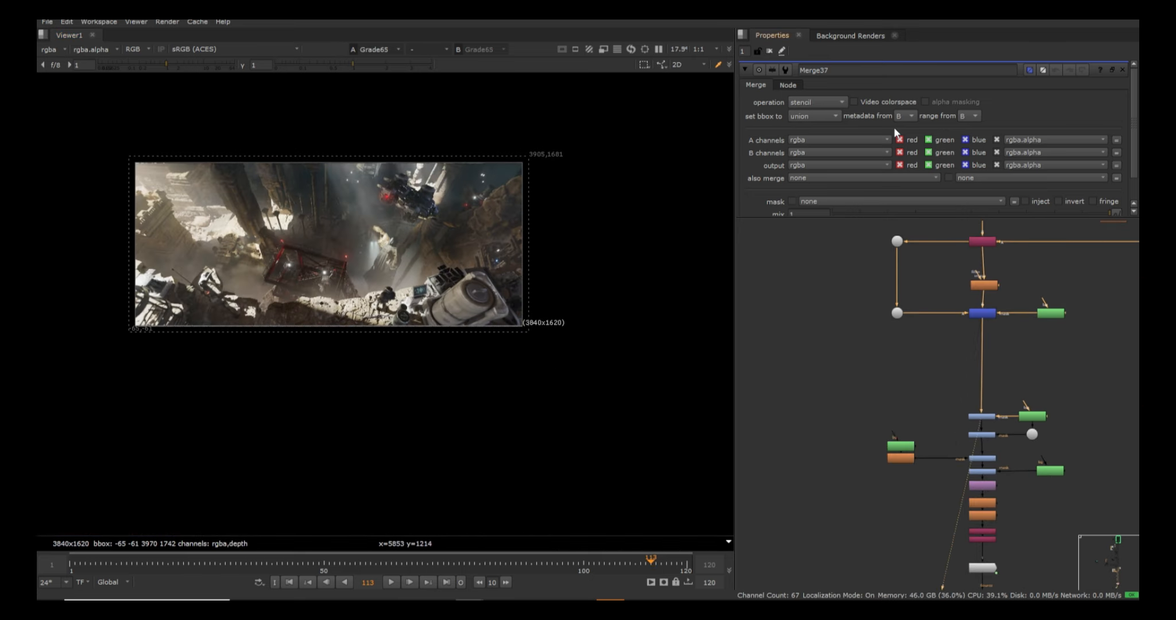
{"action": "left_click", "coordinate": [770, 50]}
{"action": "scroll", "coordinate": [599, 305], "scroll_direction": "up", "scroll_amount": 3}
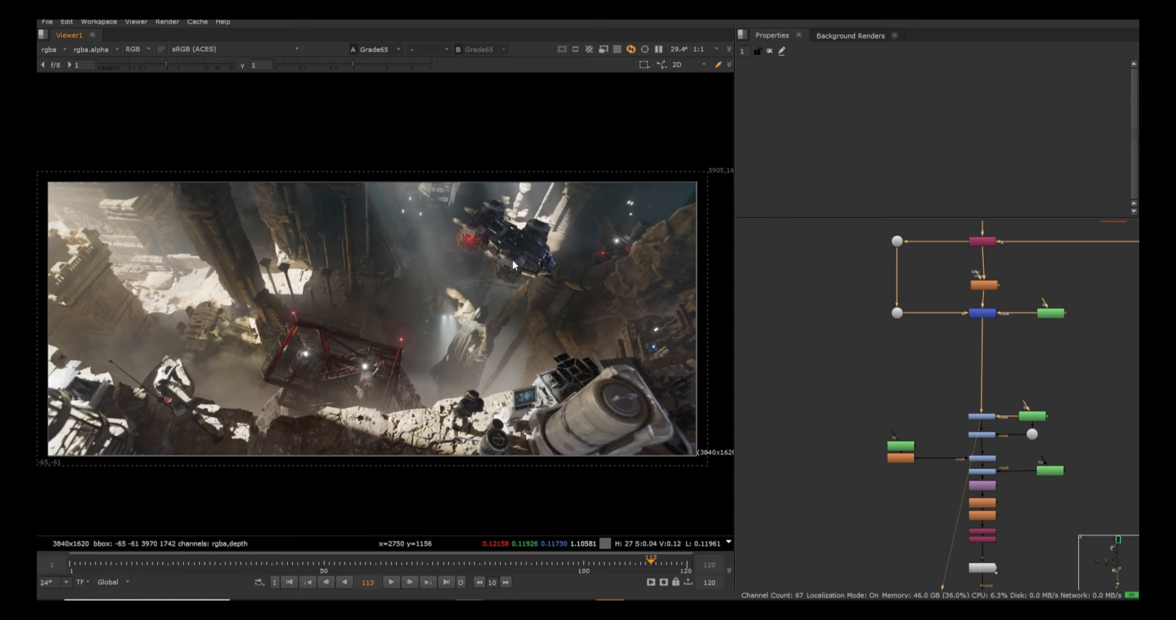
{"action": "left_click", "coordinate": [985, 418]}
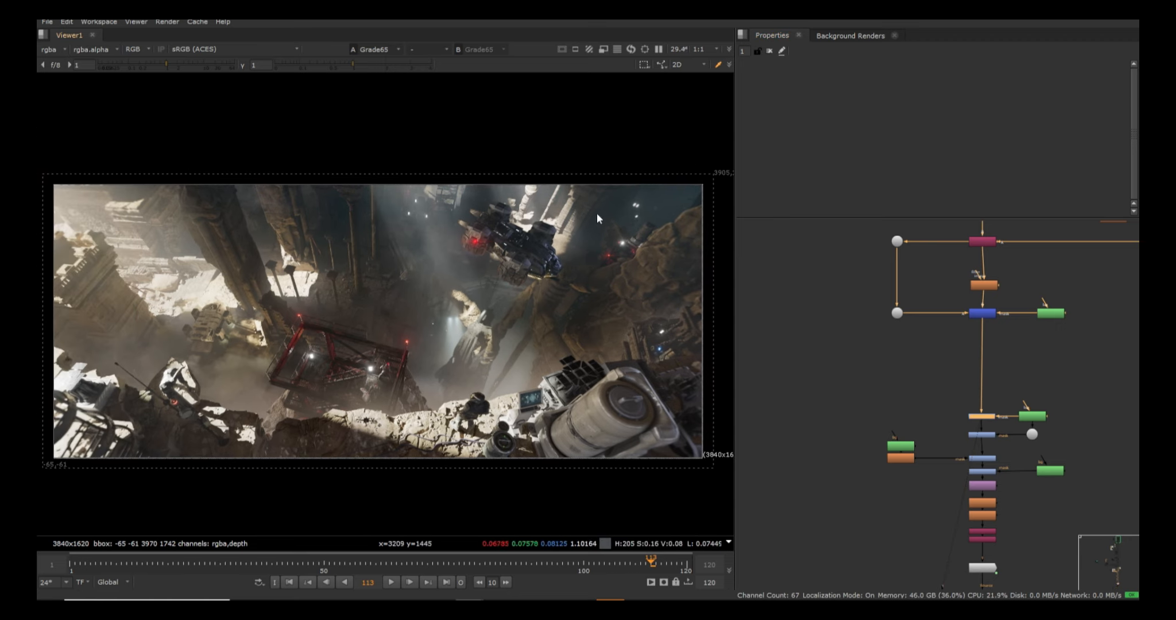
{"action": "left_click_drag", "start_coordinate": [669, 130], "coordinate": [436, 269]}
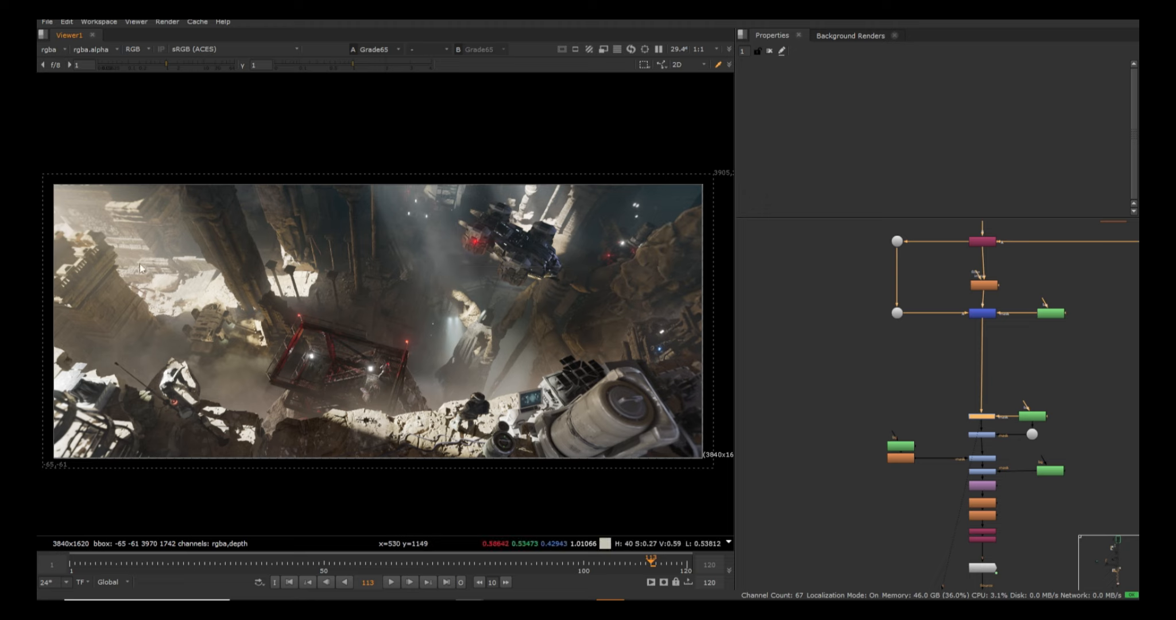
{"action": "left_click_drag", "start_coordinate": [80, 255], "coordinate": [96, 271]}
View the composite at Grade10 and compare it with that grade disabled and enabled
{"action": "left_click", "coordinate": [983, 459]}
{"action": "key", "text": "1"}
{"action": "key", "text": "d"}
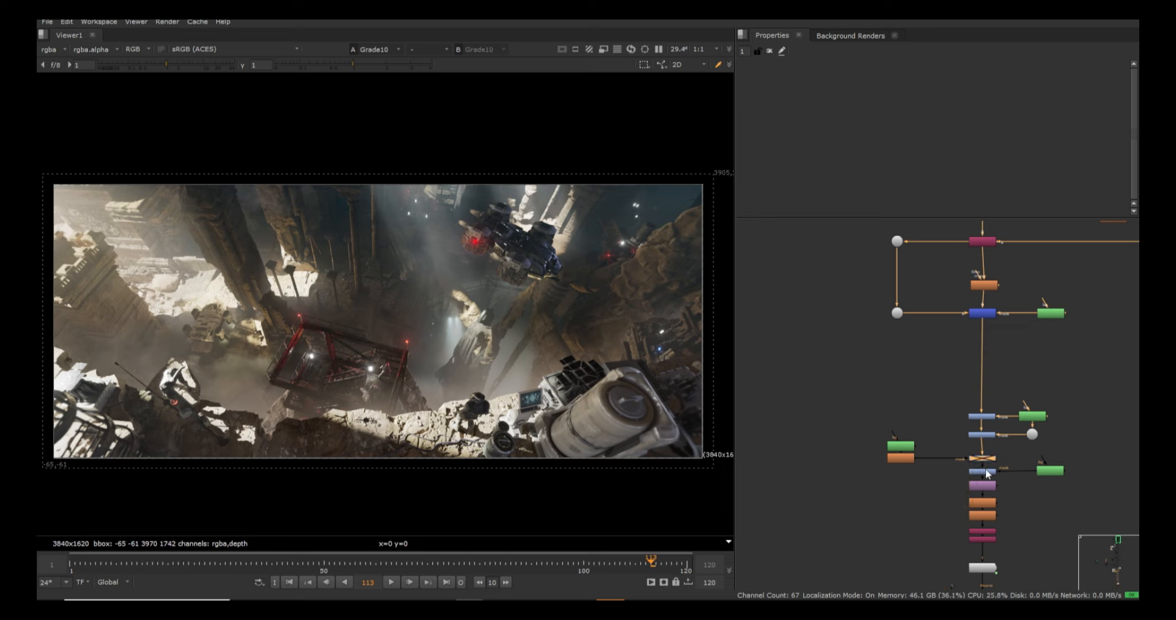
{"action": "key", "text": "d"}
View the composite at ColorCorrect44 and compare it with that colour correction disabled and enabled
{"action": "left_click", "coordinate": [986, 471]}
{"action": "key", "text": "1"}
{"action": "key", "text": "d"}
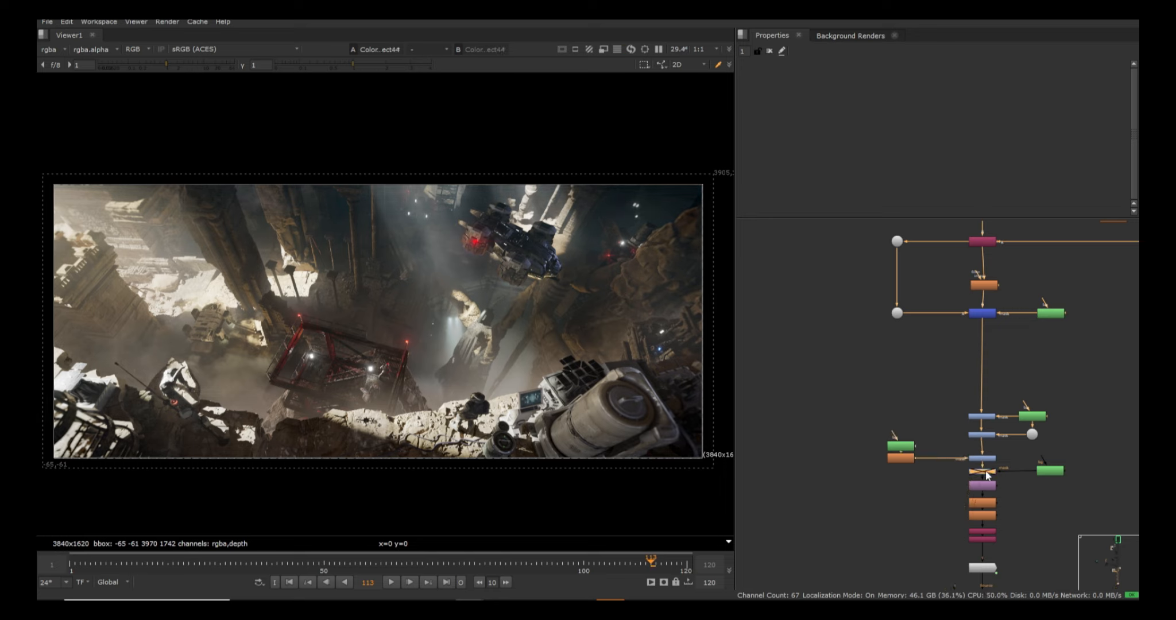
{"action": "key", "text": "d"}
View the composite at Transform3, open that node's properties and examine the colour fringes along the rock edges up close
{"action": "middle_click_drag", "start_coordinate": [986, 472], "coordinate": [983, 391]}
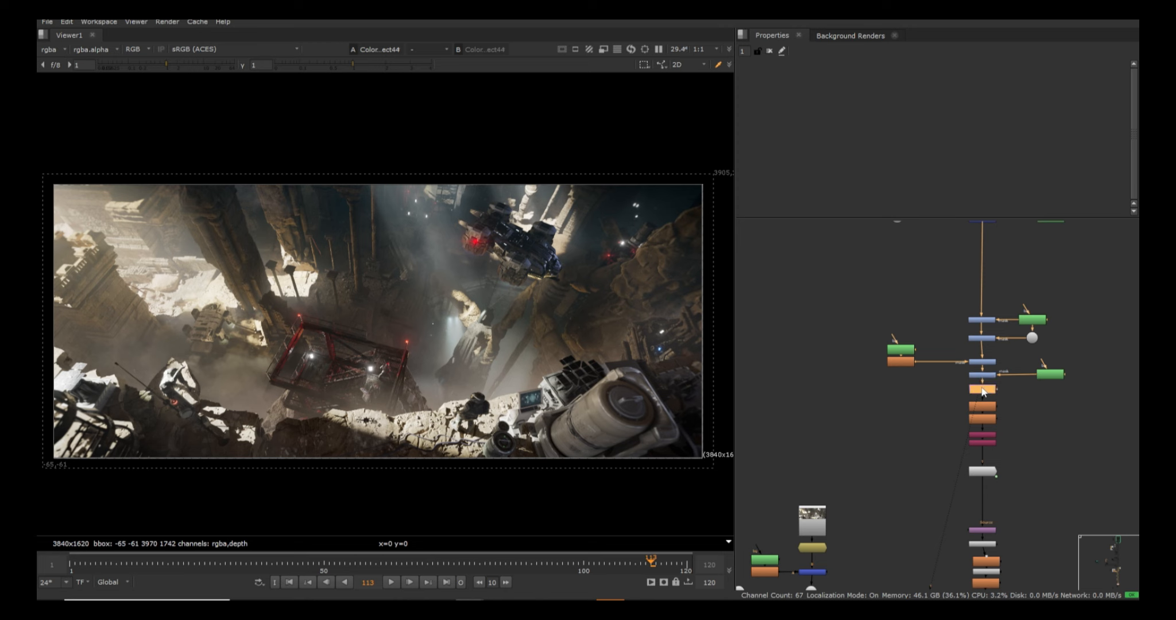
{"action": "key", "text": "1"}
{"action": "left_click", "coordinate": [982, 389]}
{"action": "scroll", "coordinate": [983, 388], "scroll_direction": "up", "scroll_amount": 4}
{"action": "double_click", "coordinate": [985, 391]}
{"action": "scroll", "coordinate": [632, 248], "scroll_direction": "up", "scroll_amount": 4}
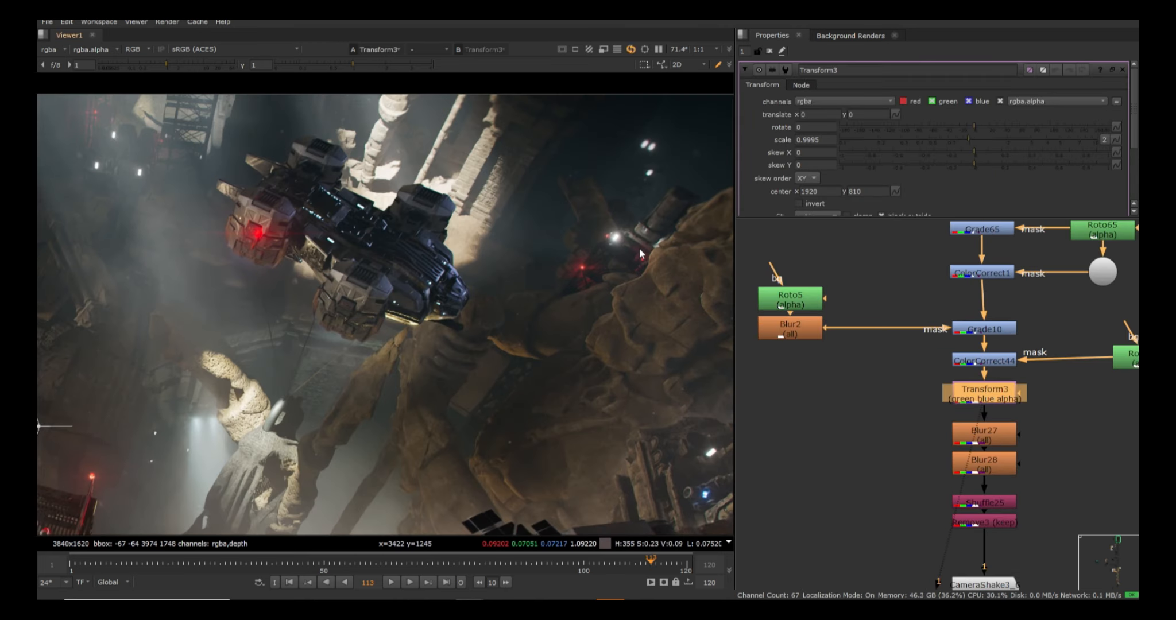
{"action": "scroll", "coordinate": [656, 287], "scroll_direction": "up", "scroll_amount": 6}
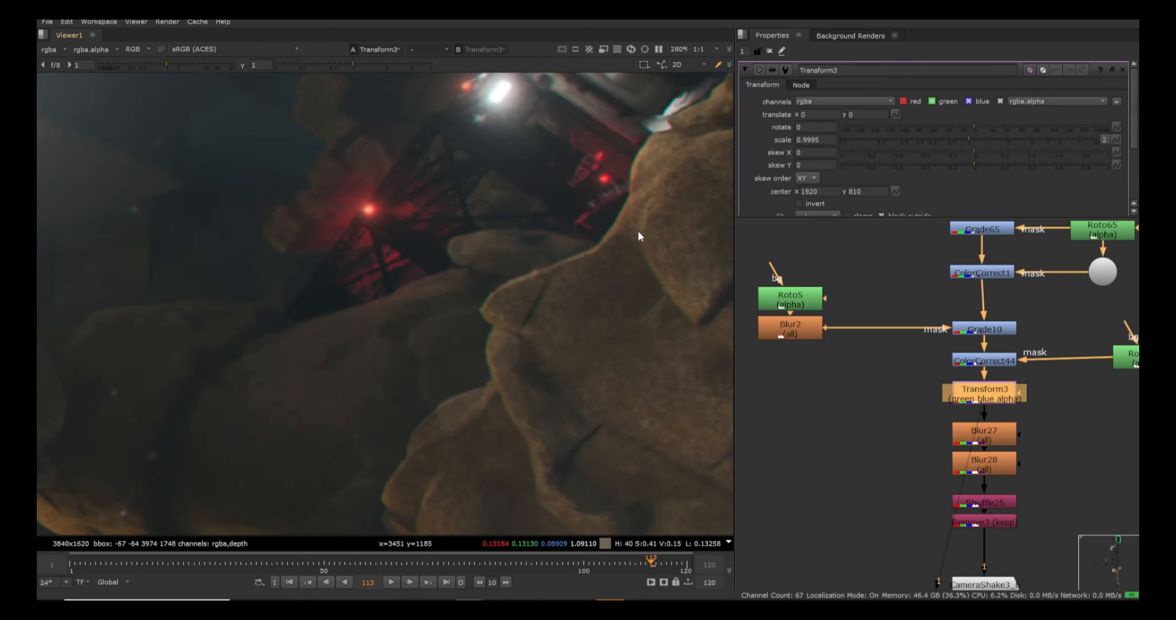
{"action": "middle_click_drag", "start_coordinate": [645, 210], "coordinate": [582, 287]}
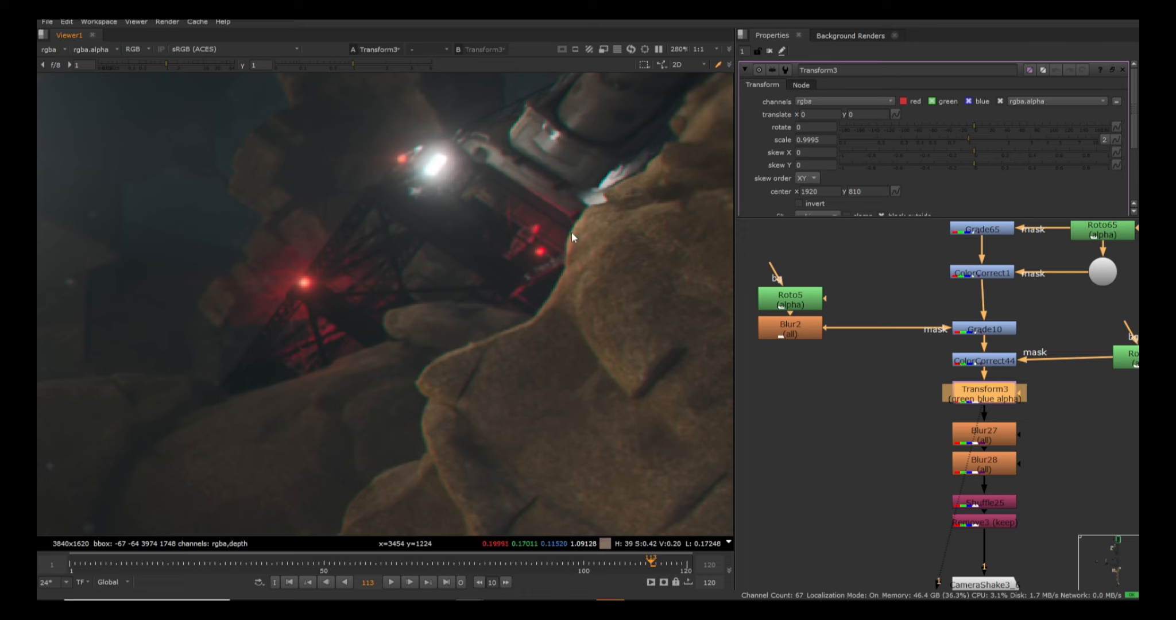
{"action": "scroll", "coordinate": [604, 201], "scroll_direction": "up", "scroll_amount": 3}
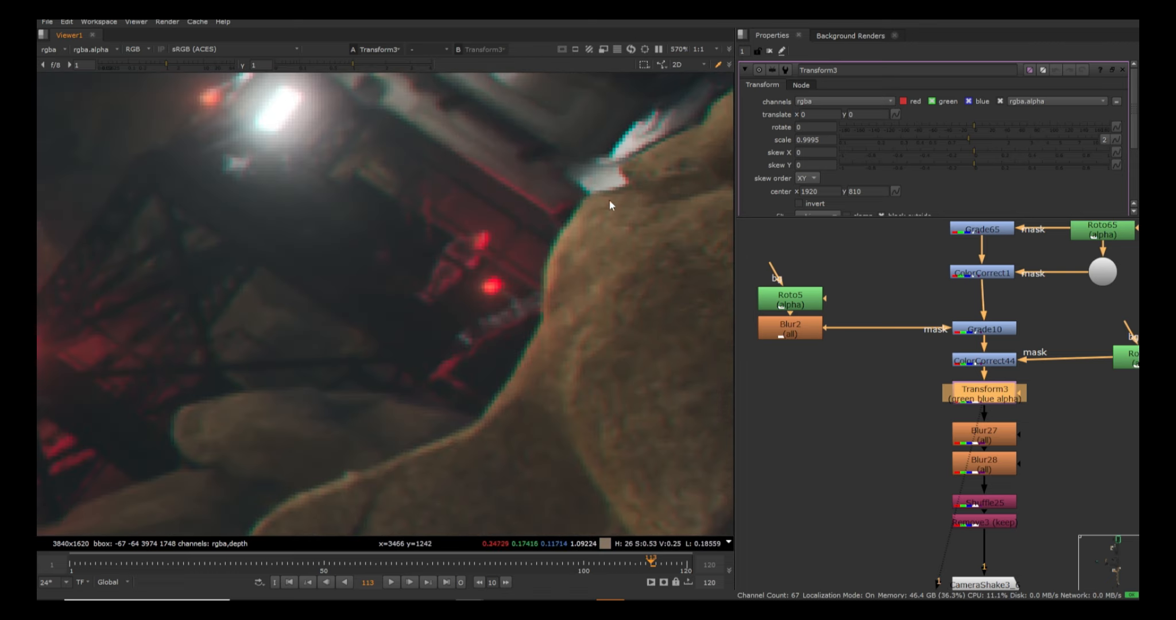
Compare the rock edges with the green-blue-alpha Transform3 disabled and enabled
{"action": "key", "text": "d"}
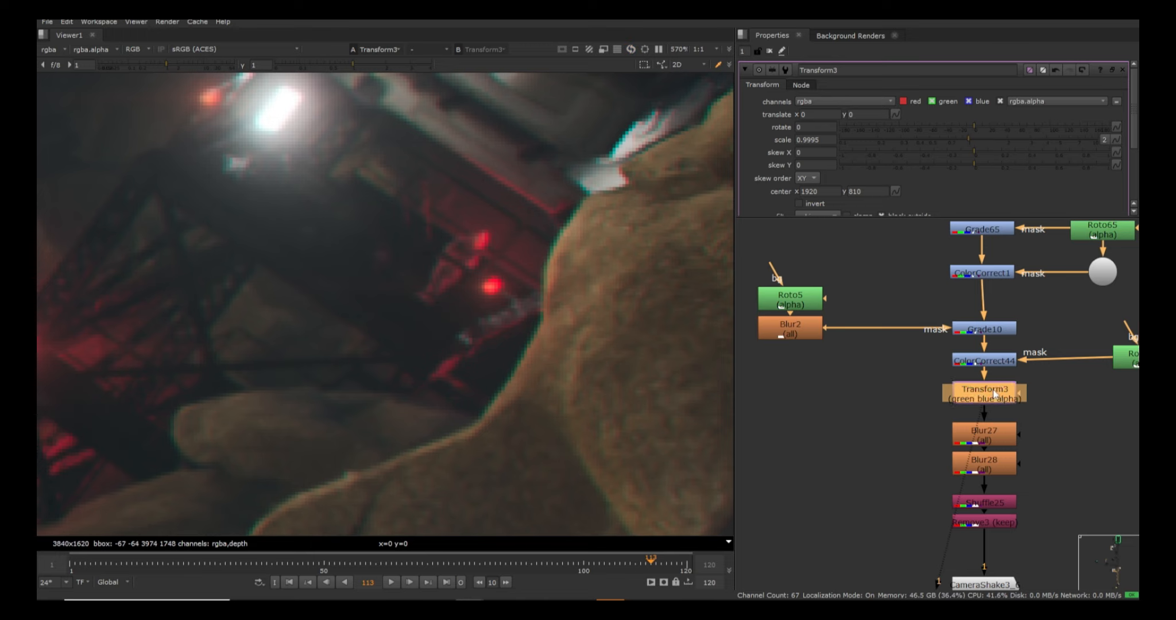
{"action": "scroll", "coordinate": [993, 389], "scroll_direction": "down", "scroll_amount": 5}
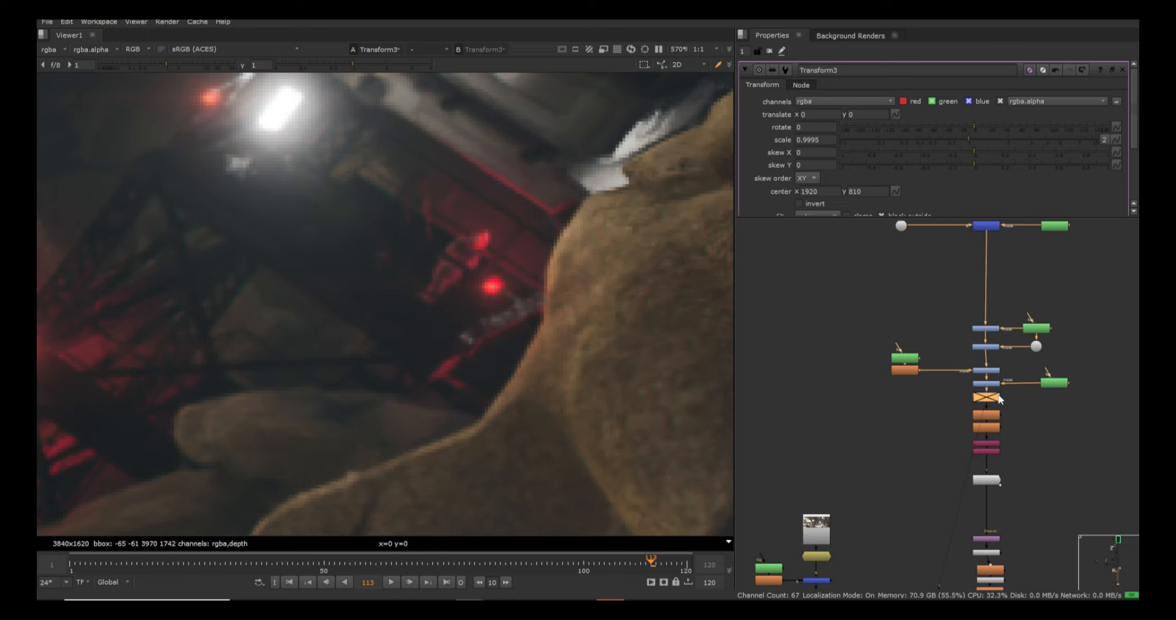
{"action": "key", "text": "d"}
View the composite at the CameraShake node, first as a whole frame and up close at the rock and red lights
{"action": "scroll", "coordinate": [990, 404], "scroll_direction": "down", "scroll_amount": 3}
{"action": "scroll", "coordinate": [989, 451], "scroll_direction": "up", "scroll_amount": 3}
{"action": "left_click", "coordinate": [988, 451]}
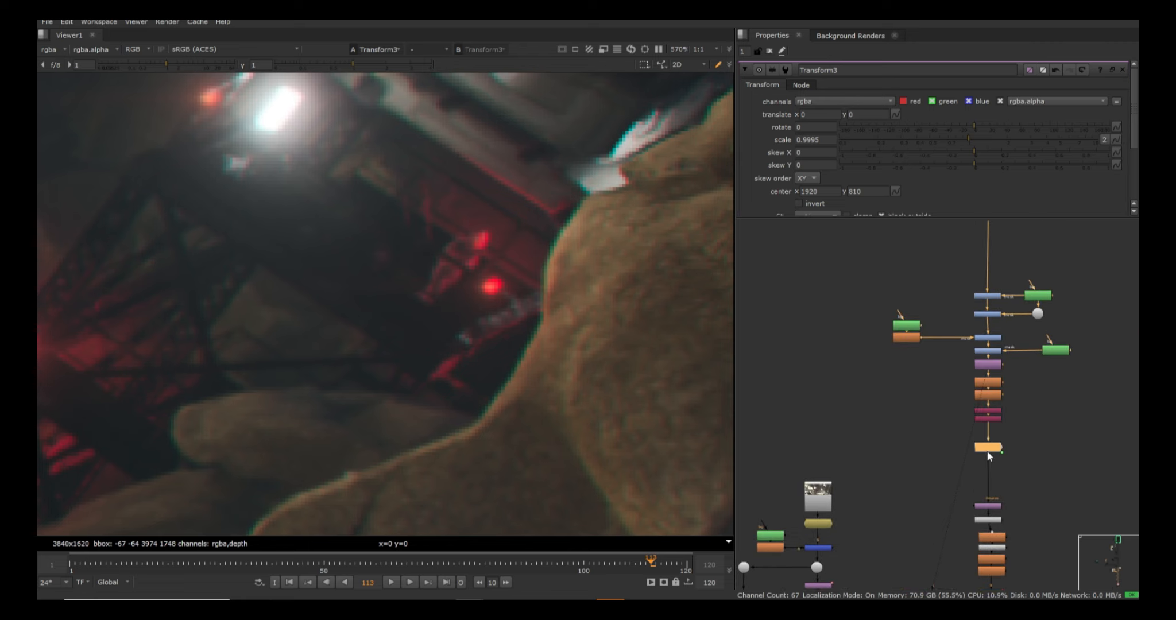
{"action": "scroll", "coordinate": [988, 452], "scroll_direction": "up", "scroll_amount": 3}
{"action": "key", "text": "1"}
{"action": "scroll", "coordinate": [988, 451], "scroll_direction": "down", "scroll_amount": 4}
{"action": "scroll", "coordinate": [990, 536], "scroll_direction": "up", "scroll_amount": 3}
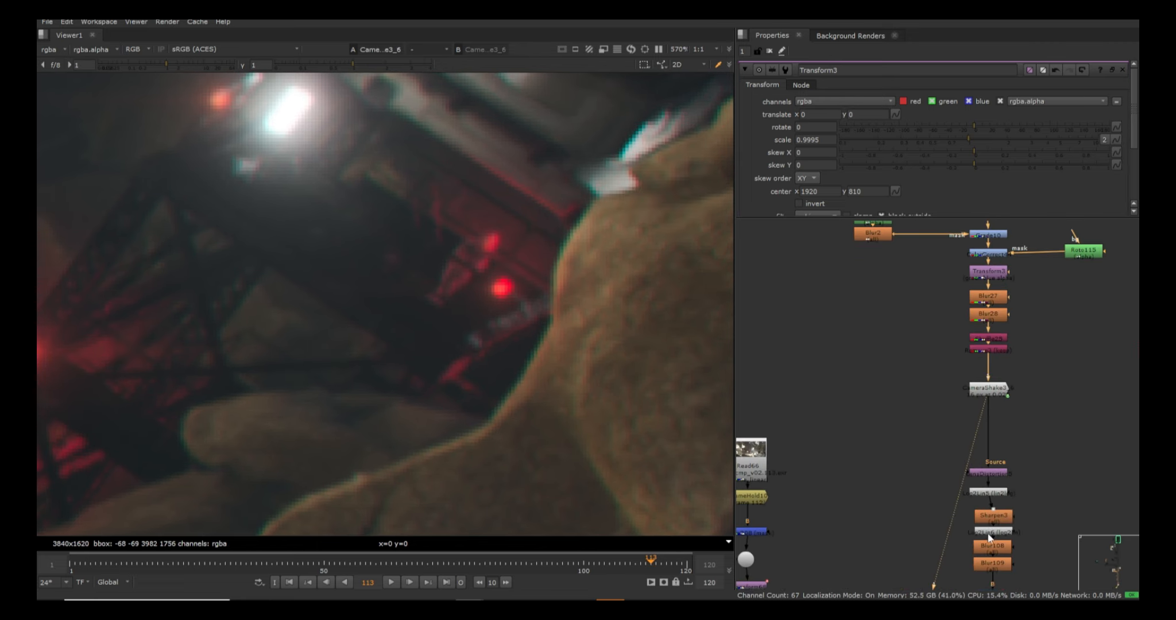
{"action": "key", "text": "f"}
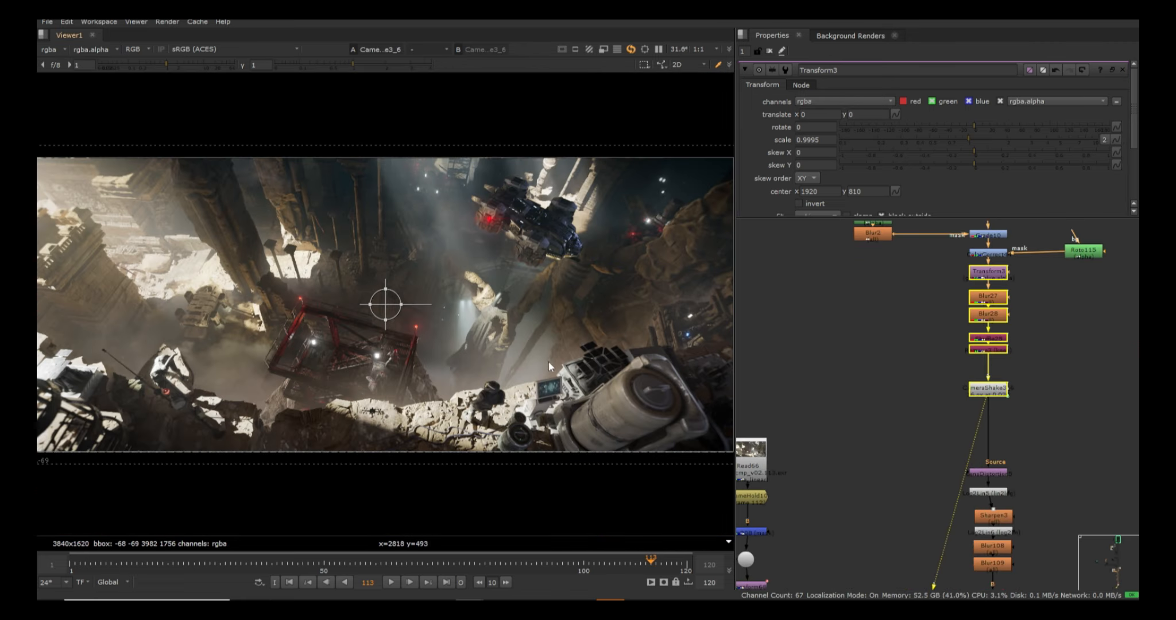
{"action": "scroll", "coordinate": [631, 240], "scroll_direction": "up", "scroll_amount": 6}
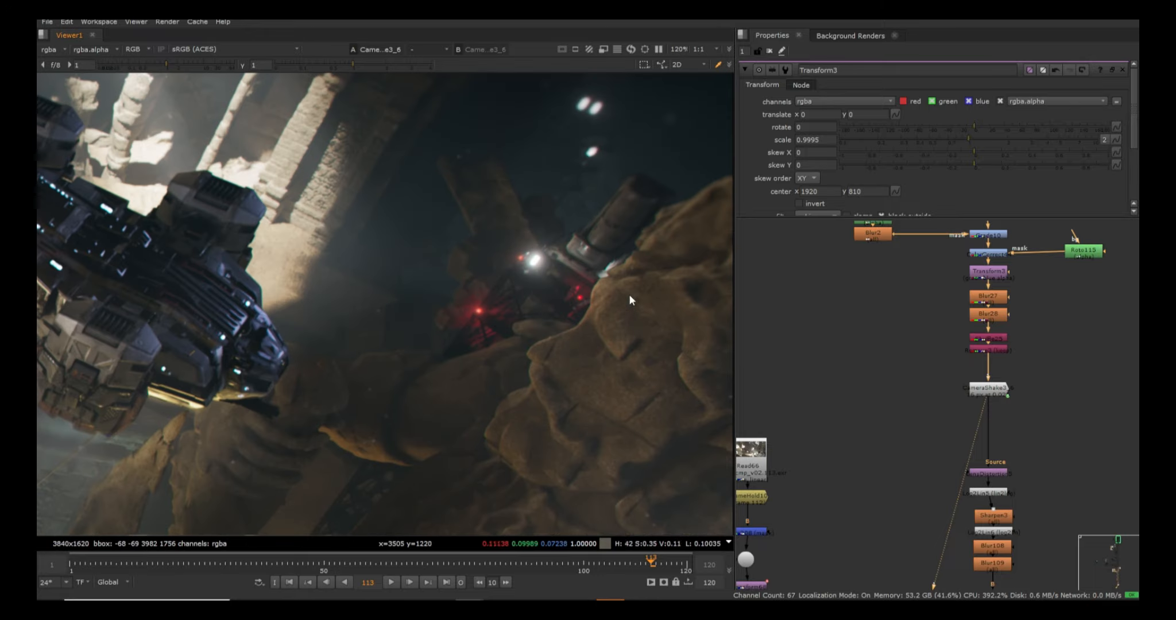
View the composite at Blur109 and examine the white and red lights beside the rocks up close
{"action": "scroll", "coordinate": [320, 244], "scroll_direction": "up", "scroll_amount": 1}
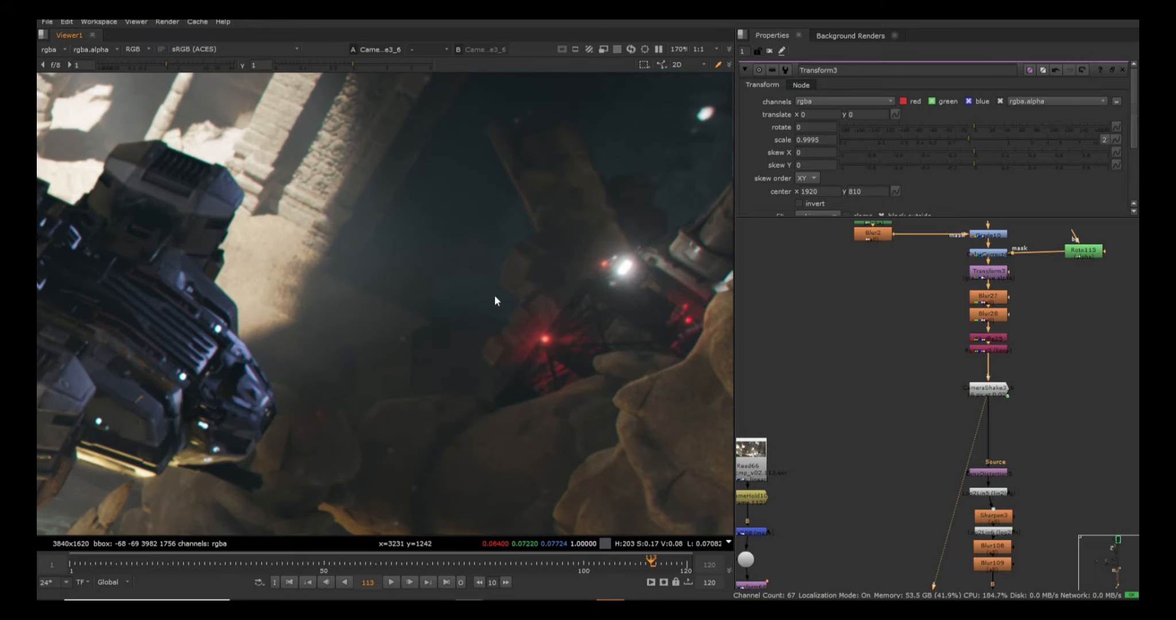
{"action": "left_click", "coordinate": [994, 565]}
{"action": "key", "text": "1"}
{"action": "scroll", "coordinate": [689, 298], "scroll_direction": "up", "scroll_amount": 2}
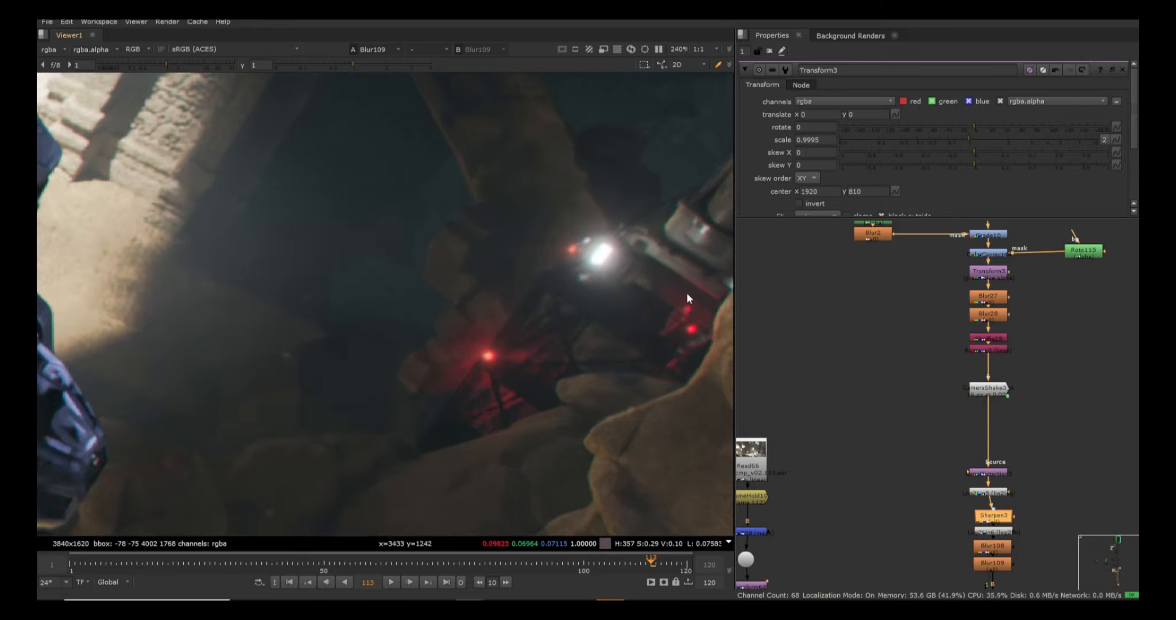
{"action": "scroll", "coordinate": [661, 270], "scroll_direction": "up", "scroll_amount": 5}
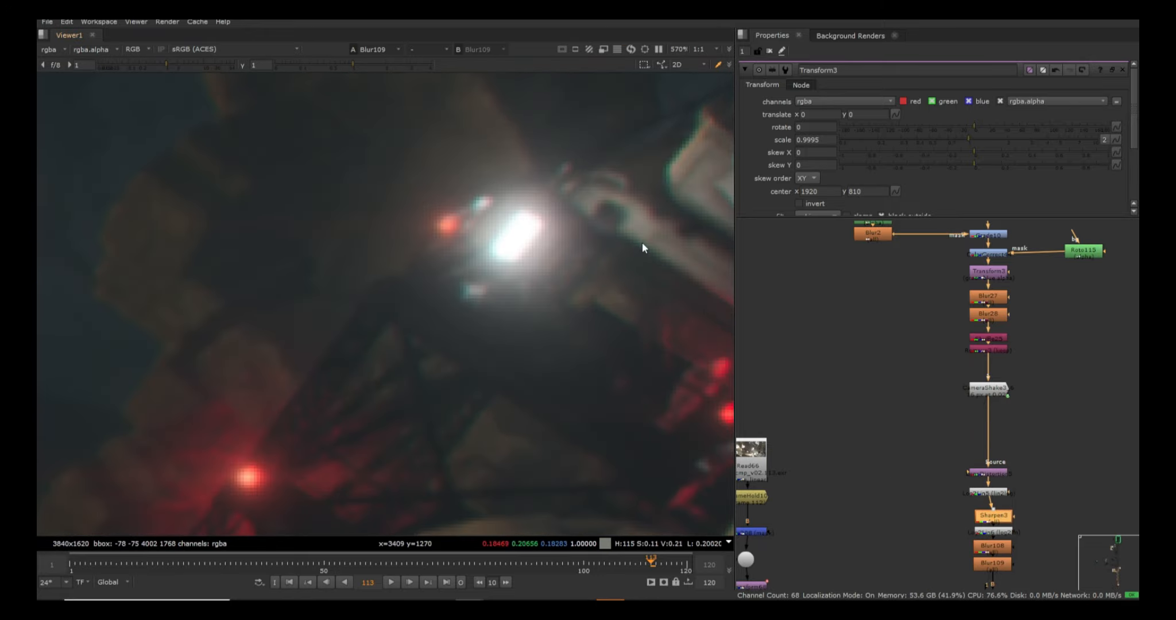
Compare the white light up close at Log2Lin6 with the Sharpen node disabled and enabled, and view the whole frame at Blur109
{"action": "left_click", "coordinate": [996, 534]}
{"action": "key", "text": "1"}
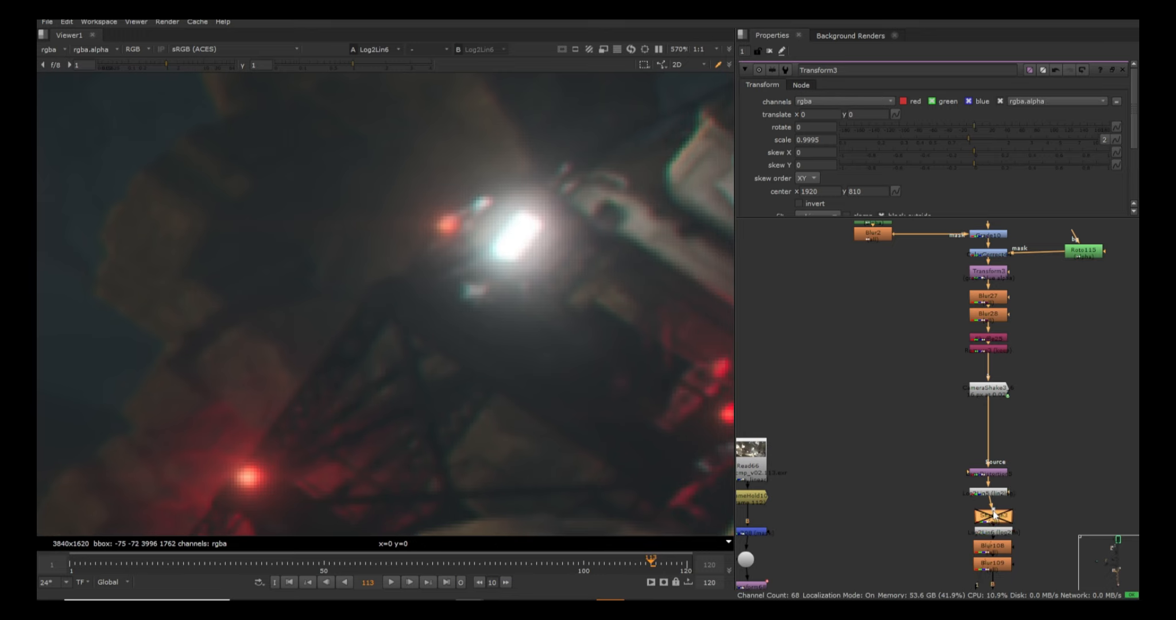
{"action": "scroll", "coordinate": [608, 240], "scroll_direction": "up", "scroll_amount": 4}
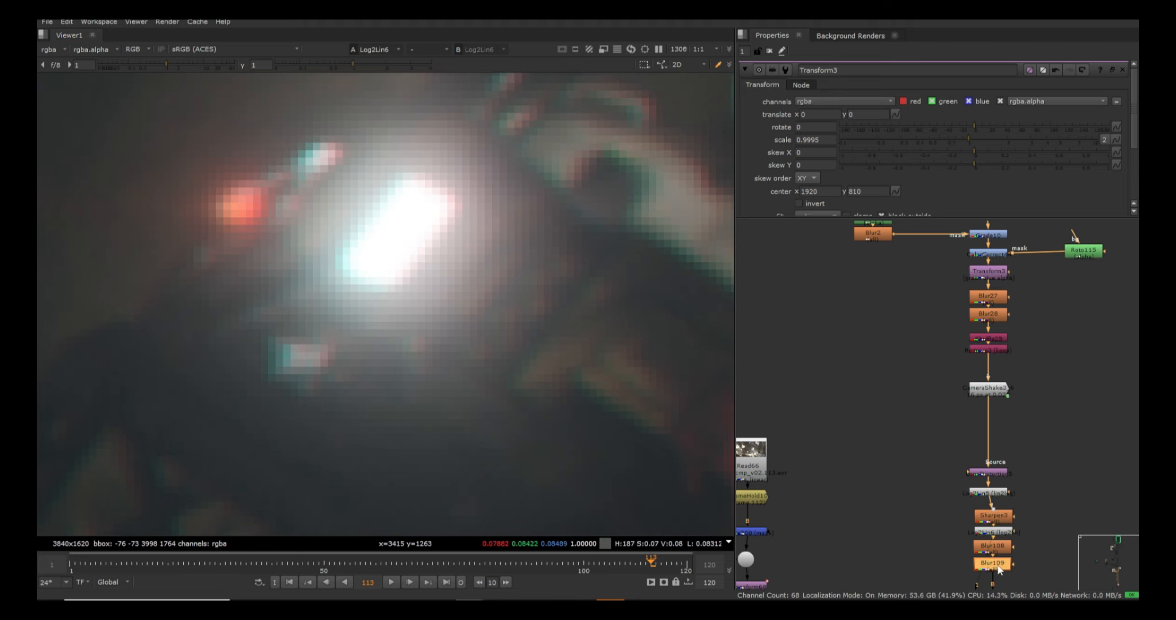
{"action": "key", "text": "1"}
{"action": "key", "text": "f"}
View the composite at the Grain2_3 node and examine the flying spaceship up close
{"action": "scroll", "coordinate": [969, 408], "scroll_direction": "down", "scroll_amount": 5}
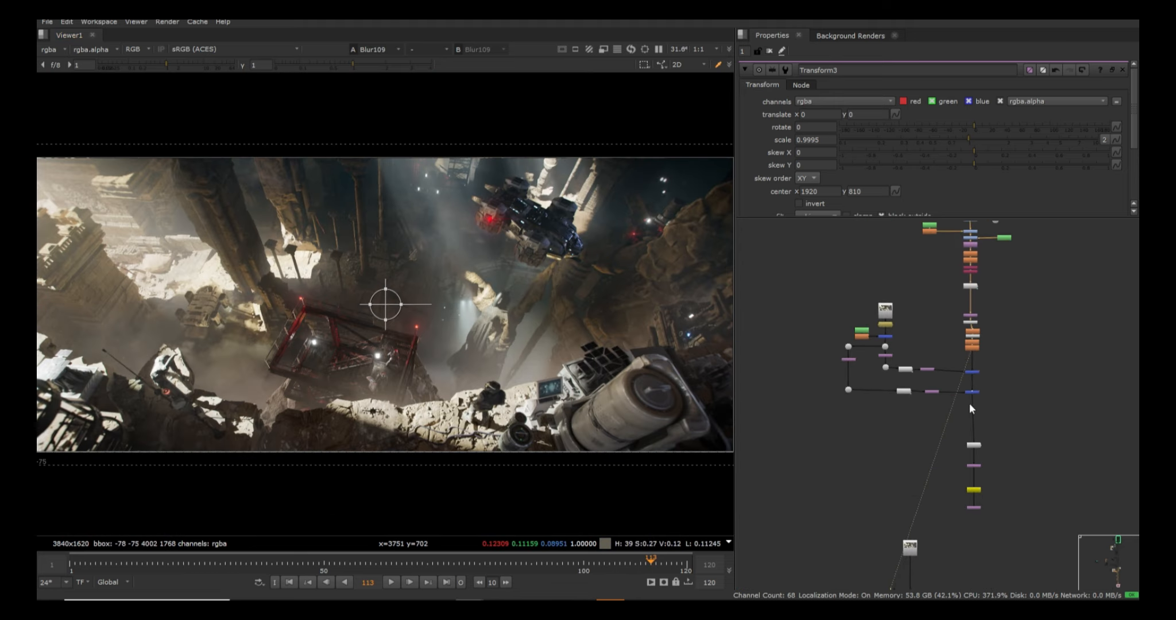
{"action": "scroll", "coordinate": [965, 440], "scroll_direction": "up", "scroll_amount": 4}
{"action": "left_click", "coordinate": [978, 436]}
{"action": "key", "text": "1"}
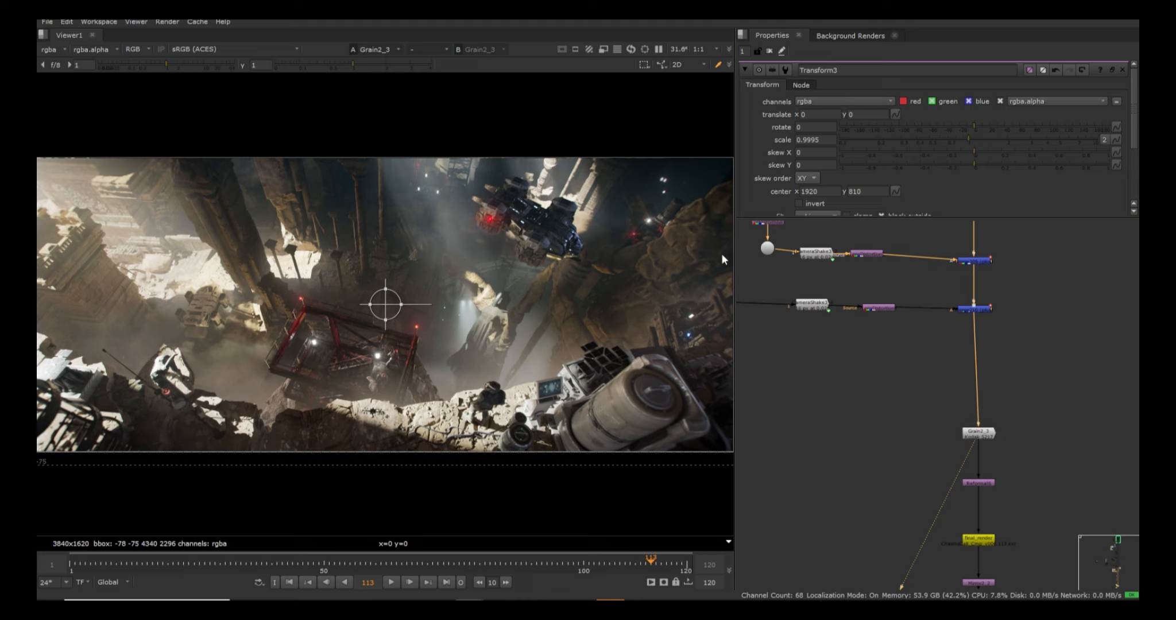
{"action": "scroll", "coordinate": [503, 216], "scroll_direction": "up", "scroll_amount": 5}
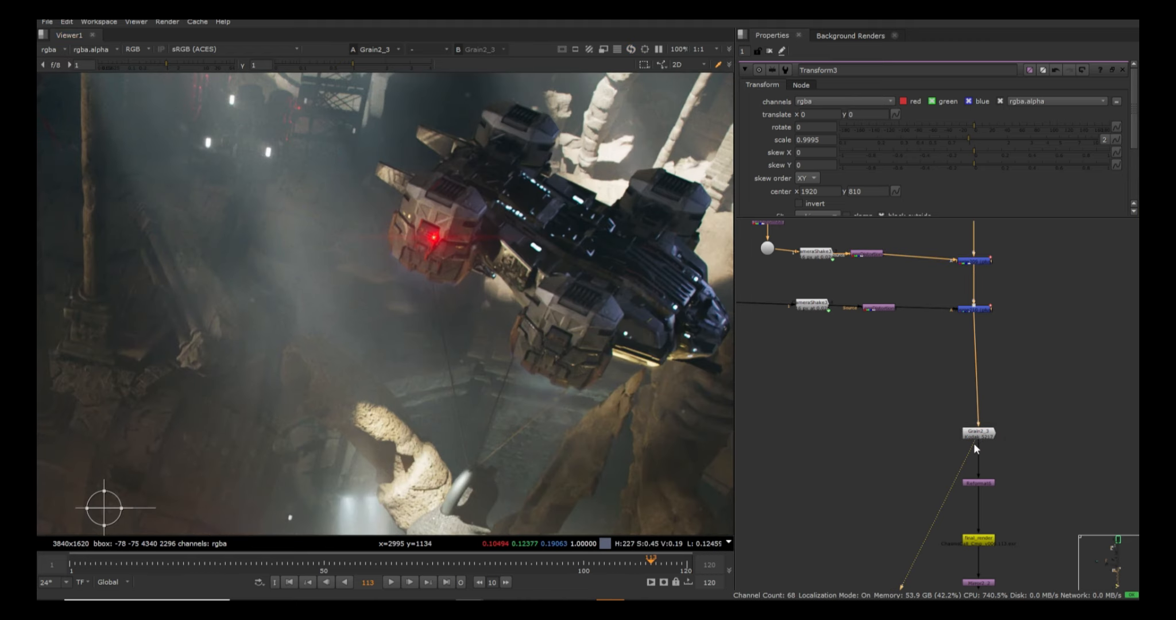
Compare the spaceship's lower engine up close with the Grain2_3 node disabled and enabled
{"action": "scroll", "coordinate": [610, 327], "scroll_direction": "up", "scroll_amount": 6}
{"action": "key", "text": "d"}
{"action": "key", "text": "d"}
{"action": "key", "text": "d"}
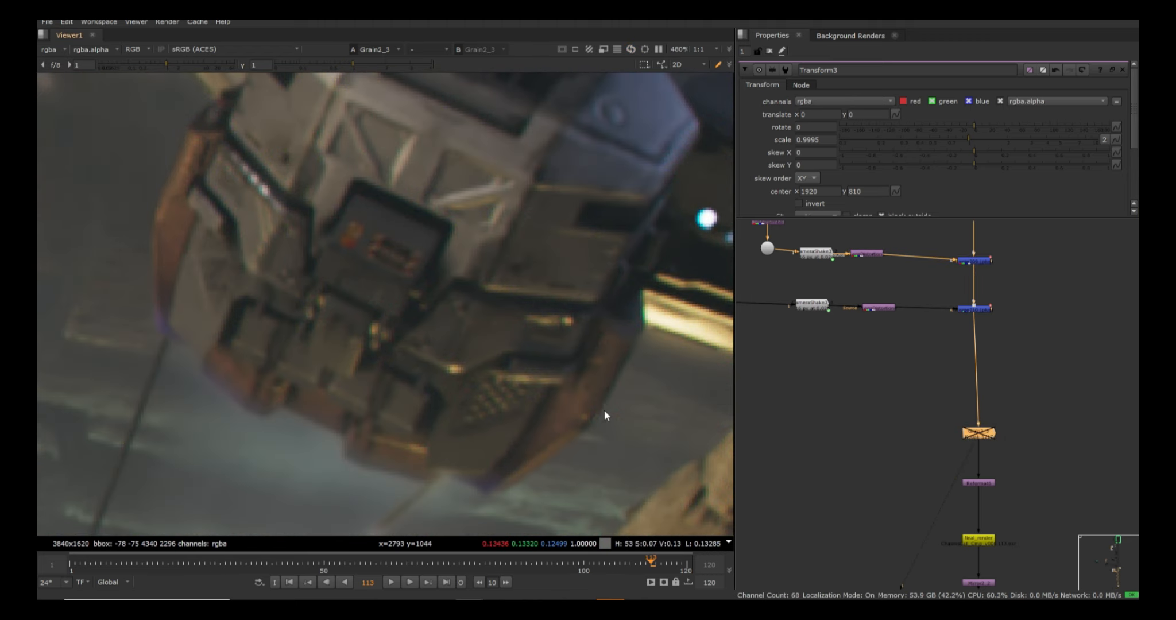
{"action": "scroll", "coordinate": [617, 389], "scroll_direction": "down", "scroll_amount": 4}
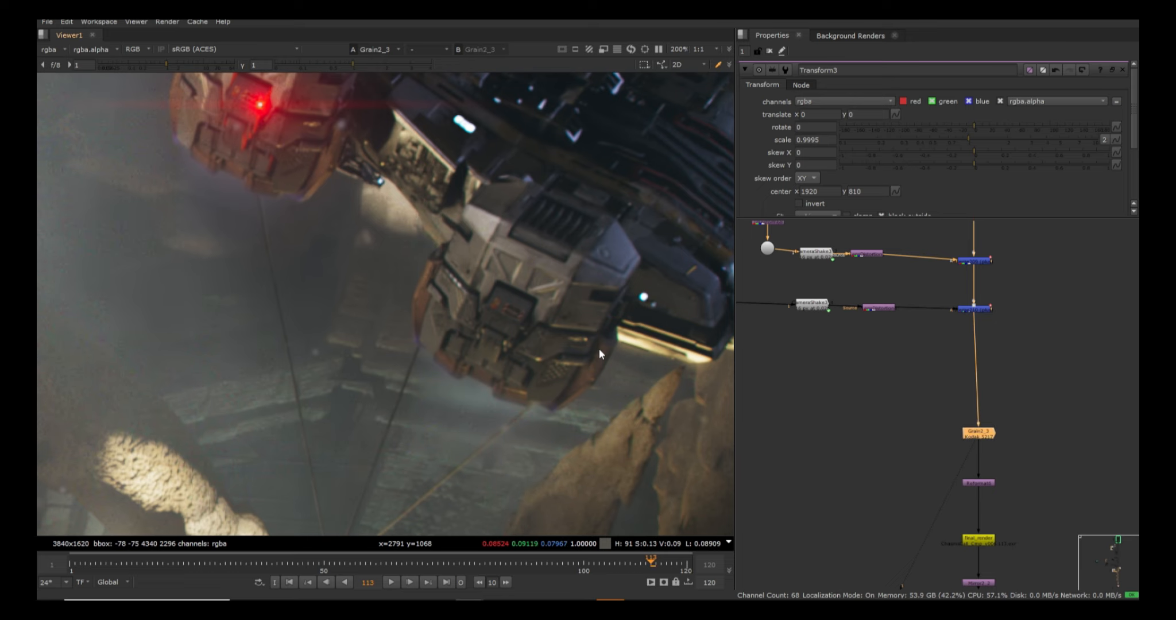
{"action": "scroll", "coordinate": [599, 348], "scroll_direction": "up", "scroll_amount": 3}
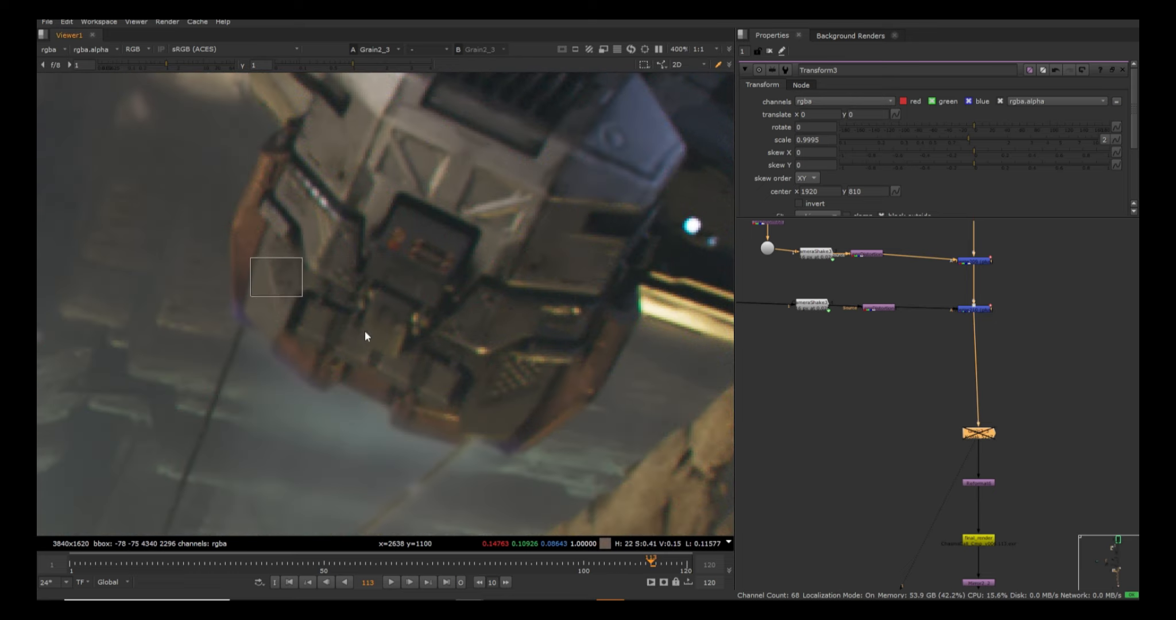
Examine the engine hull and the red light on the spaceship up close with the grain disabled
{"action": "left_click_drag", "start_coordinate": [365, 332], "coordinate": [532, 398]}
{"action": "scroll", "coordinate": [532, 397], "scroll_direction": "down", "scroll_amount": 4}
{"action": "middle_click_drag", "start_coordinate": [270, 171], "coordinate": [345, 331]}
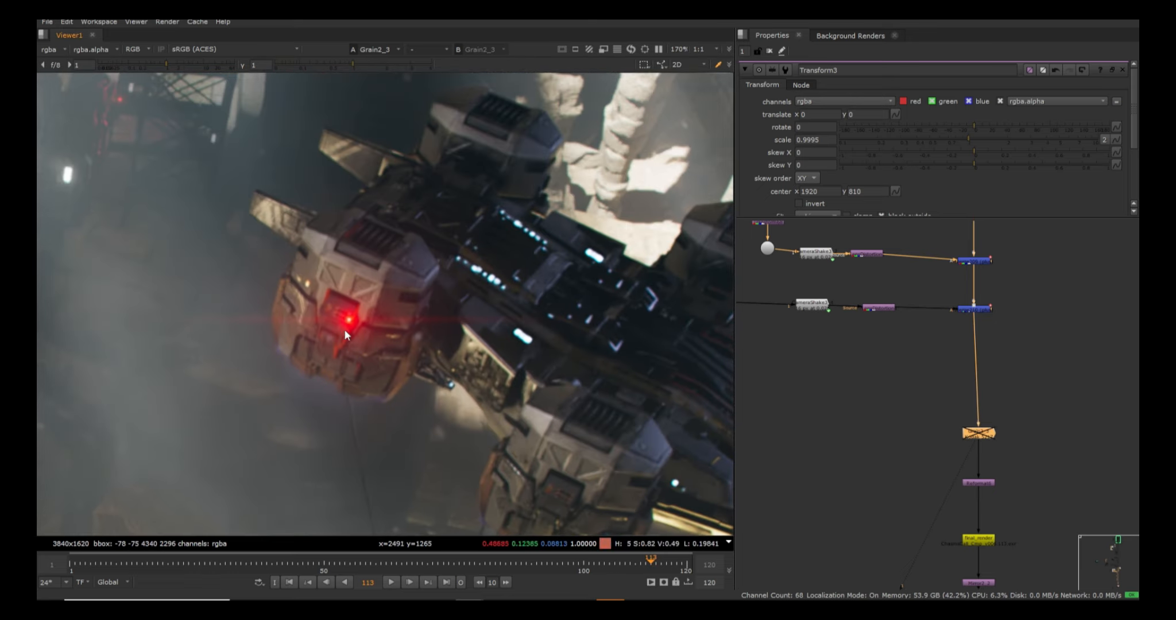
{"action": "scroll", "coordinate": [348, 327], "scroll_direction": "up", "scroll_amount": 4}
View the isolated red light at Transform68, and its blend over the spaceship at Merge209
{"action": "middle_click_drag", "start_coordinate": [942, 293], "coordinate": [973, 475]}
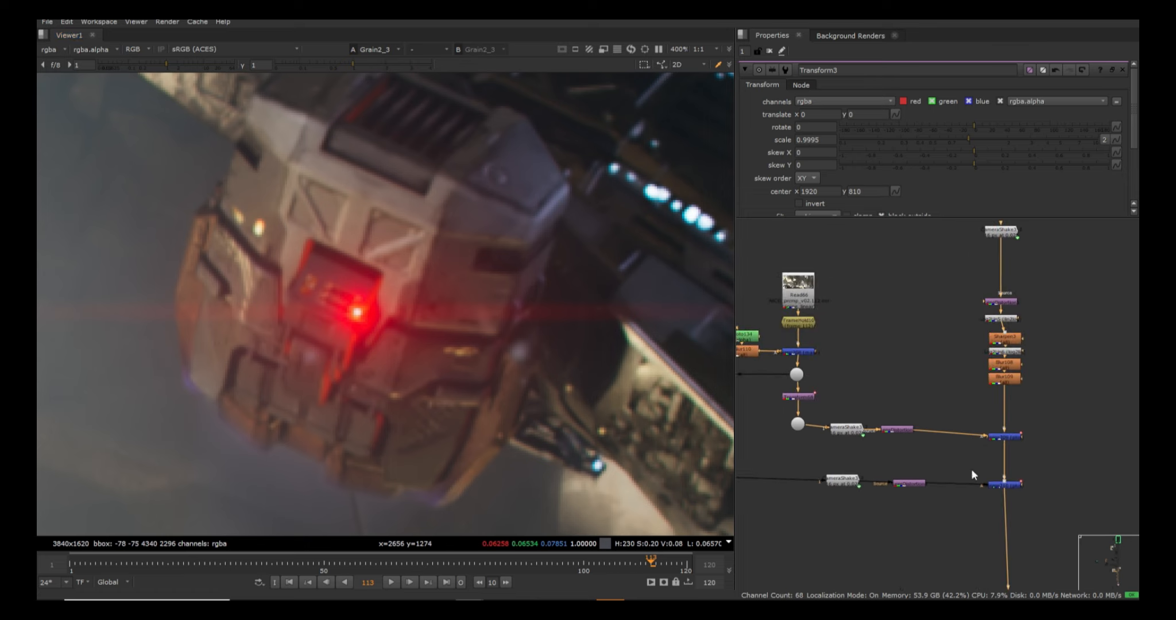
{"action": "left_click", "coordinate": [802, 353]}
{"action": "key", "text": "1"}
{"action": "left_click", "coordinate": [803, 395]}
{"action": "key", "text": "1"}
{"action": "scroll", "coordinate": [532, 358], "scroll_direction": "down", "scroll_amount": 2}
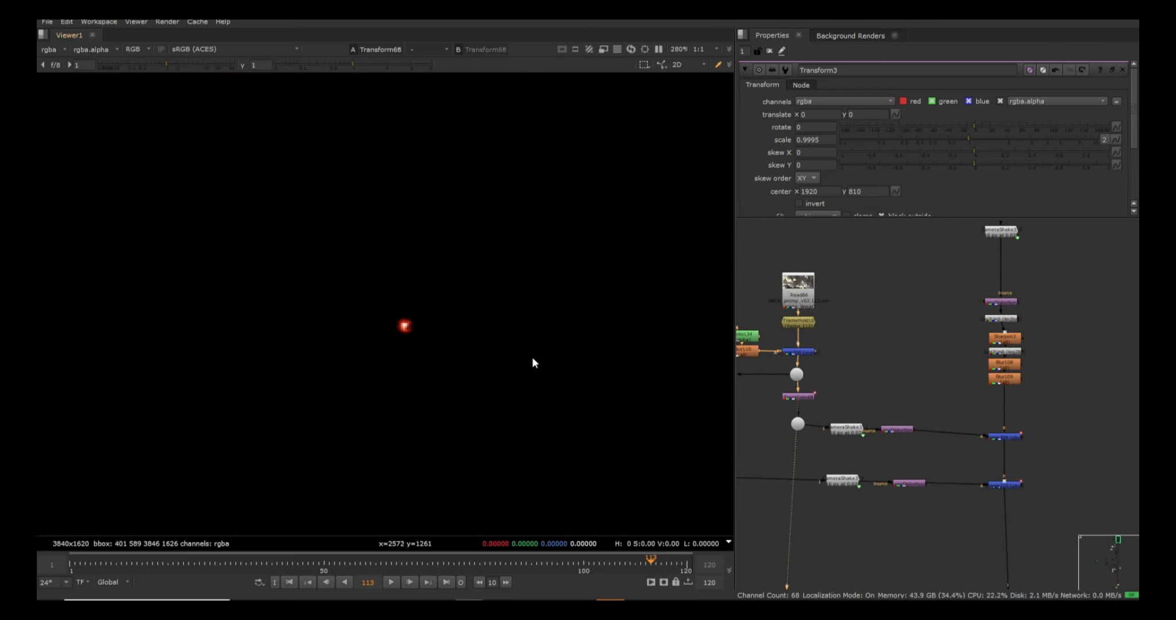
{"action": "left_click", "coordinate": [1011, 438]}
{"action": "key", "text": "1"}
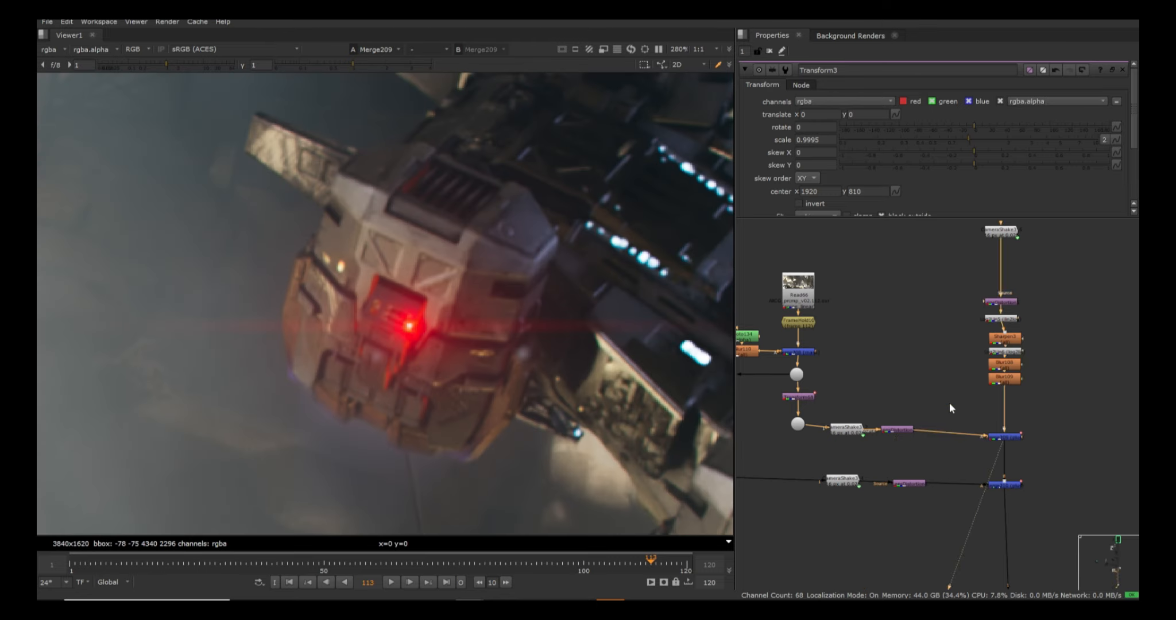
View the finished render at Read22 in an enlarged viewer, fit the whole frame and play the sequence
{"action": "left_click_drag", "start_coordinate": [950, 403], "coordinate": [1051, 458]}
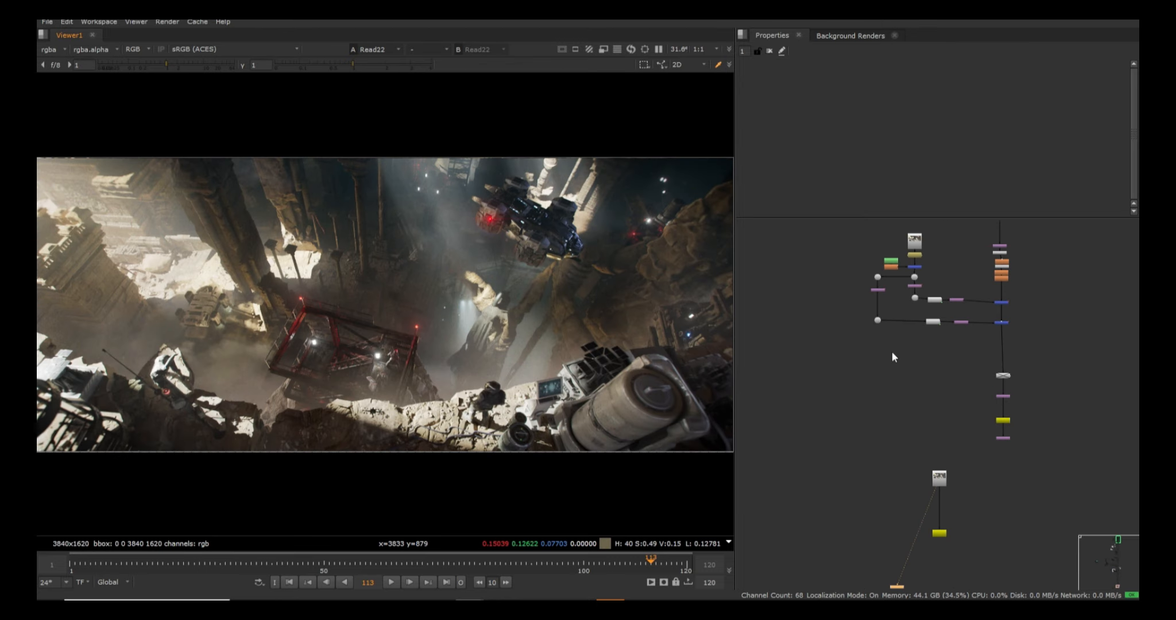
{"action": "scroll", "coordinate": [898, 388], "scroll_direction": "up", "scroll_amount": 2}
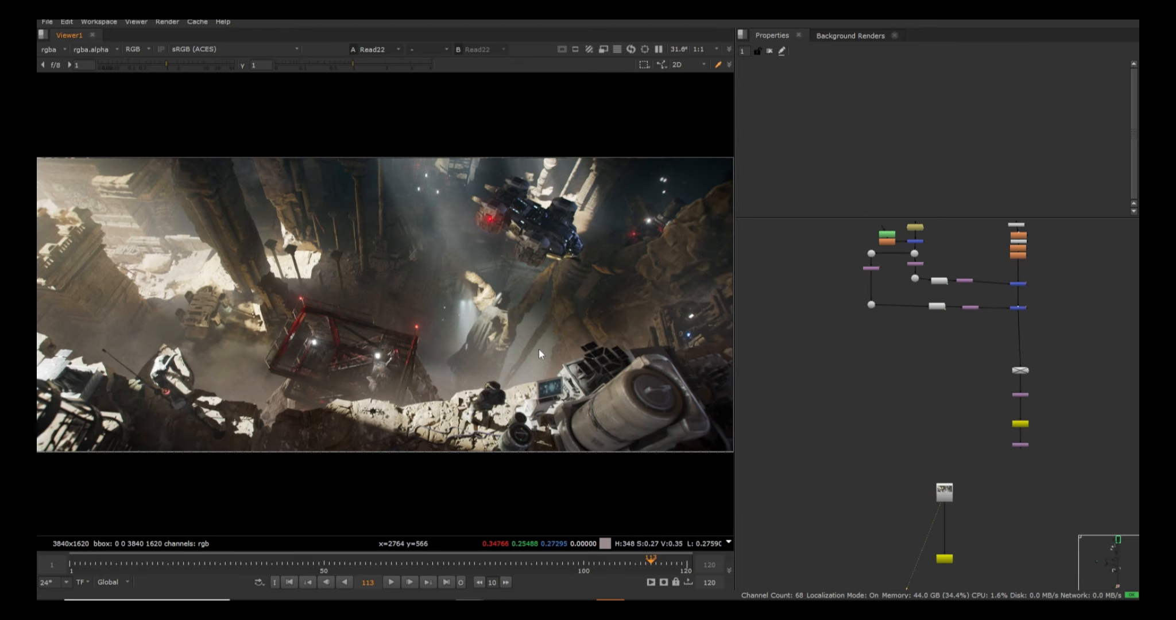
{"action": "key", "text": "space"}
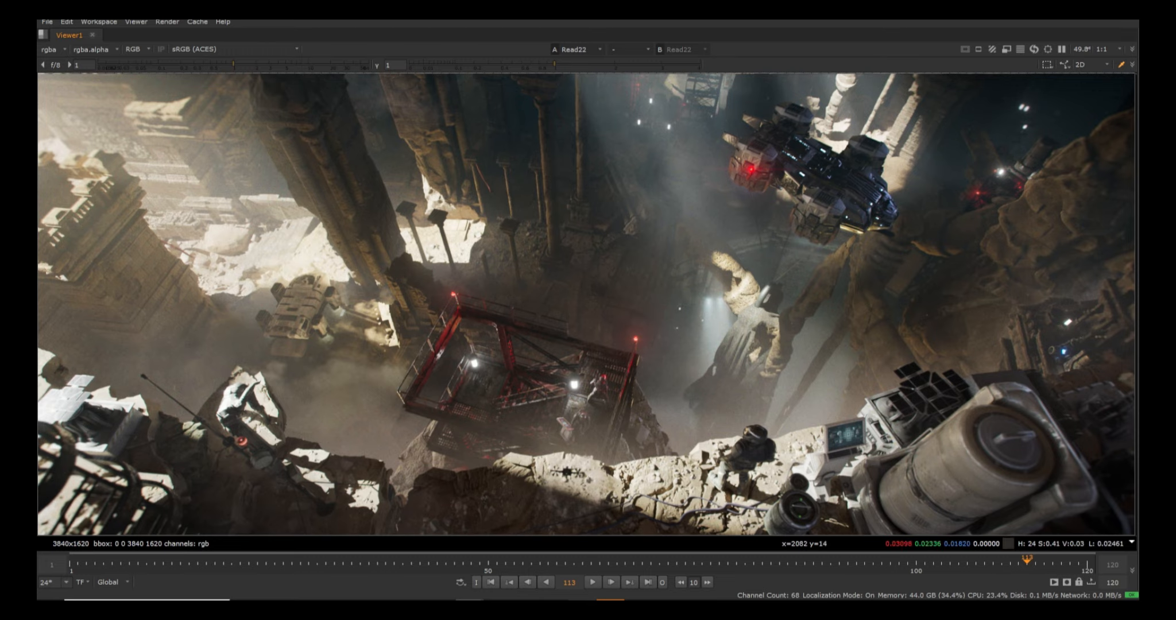
{"action": "key", "text": "f"}
{"action": "key", "text": "l"}
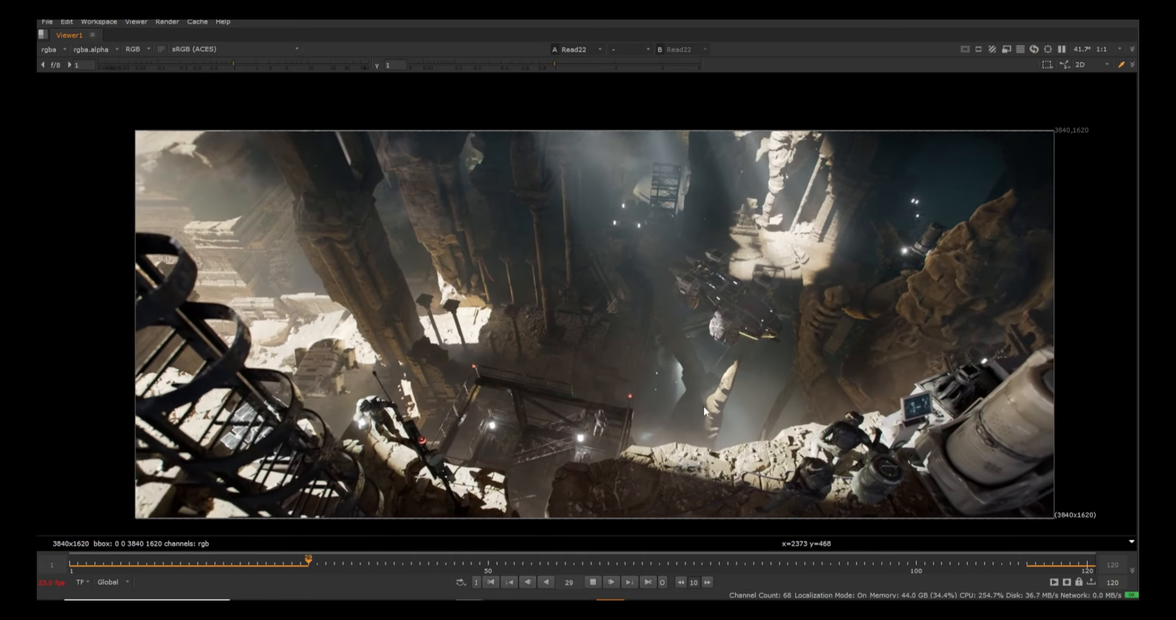